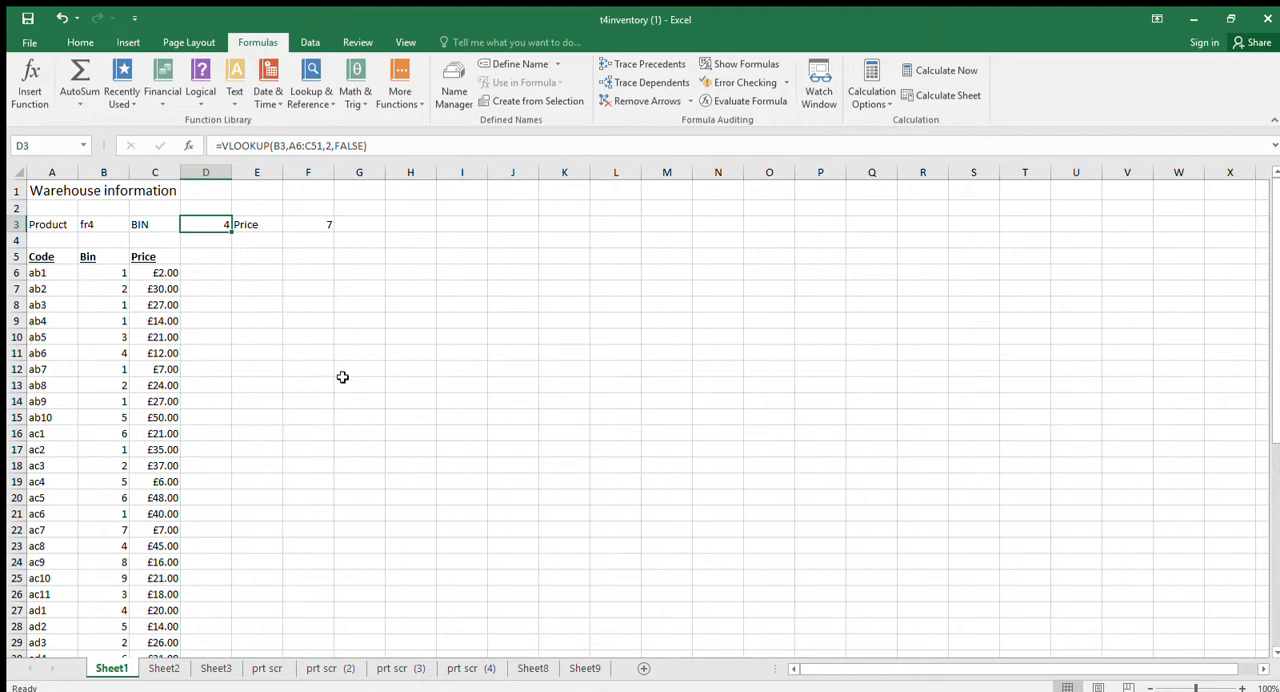
Look through the website screenshots on prt scr, prt scr (2) and prt scr (3), and return to the warehouse data on Sheet1.
{"action": "left_click", "coordinate": [271, 670]}
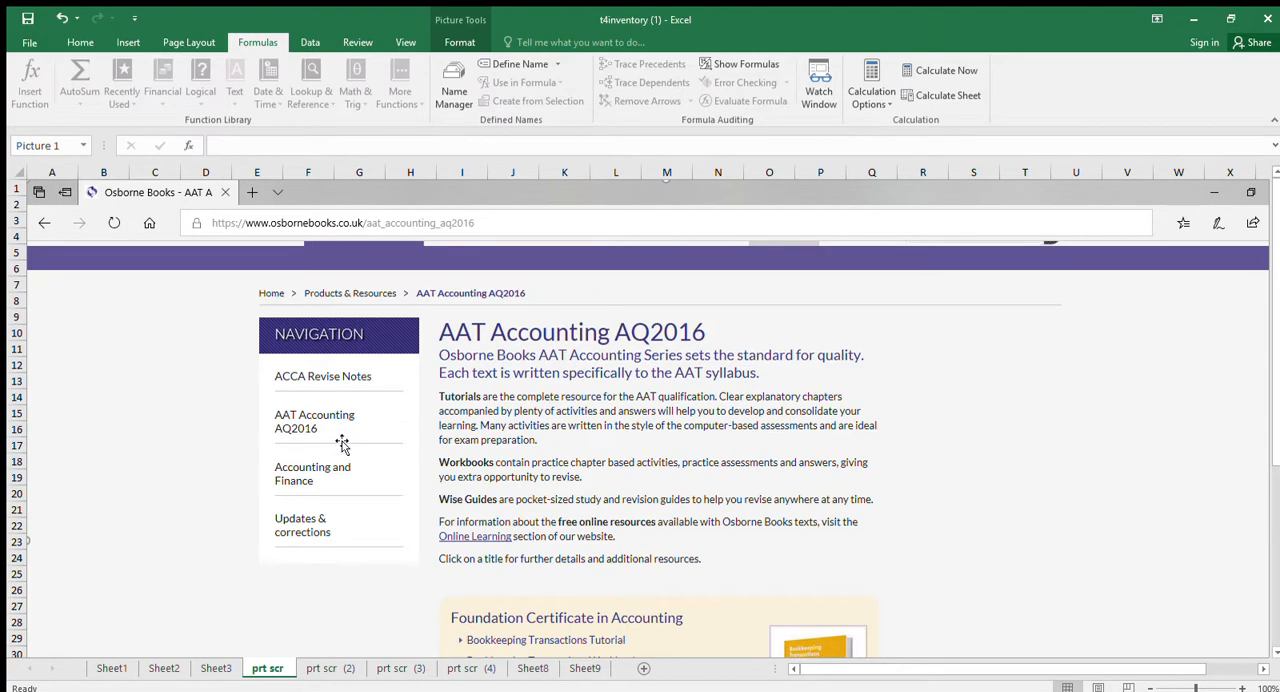
{"action": "left_click", "coordinate": [330, 668]}
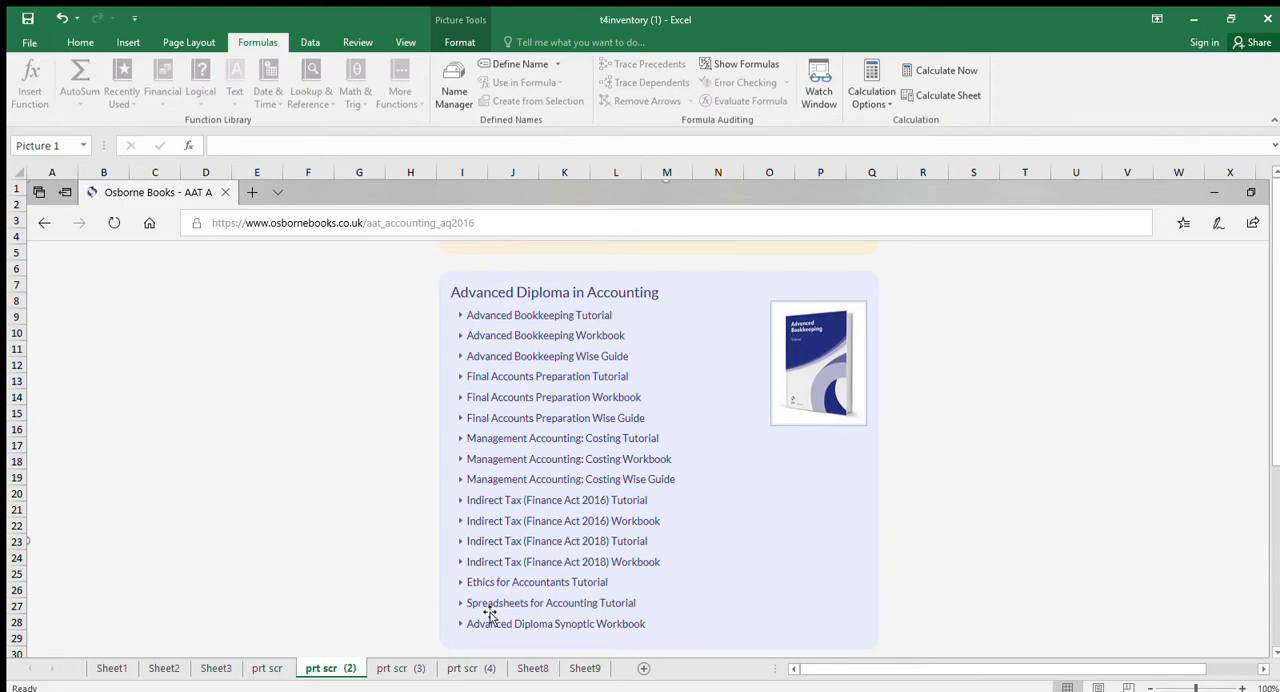
{"action": "left_click", "coordinate": [400, 668]}
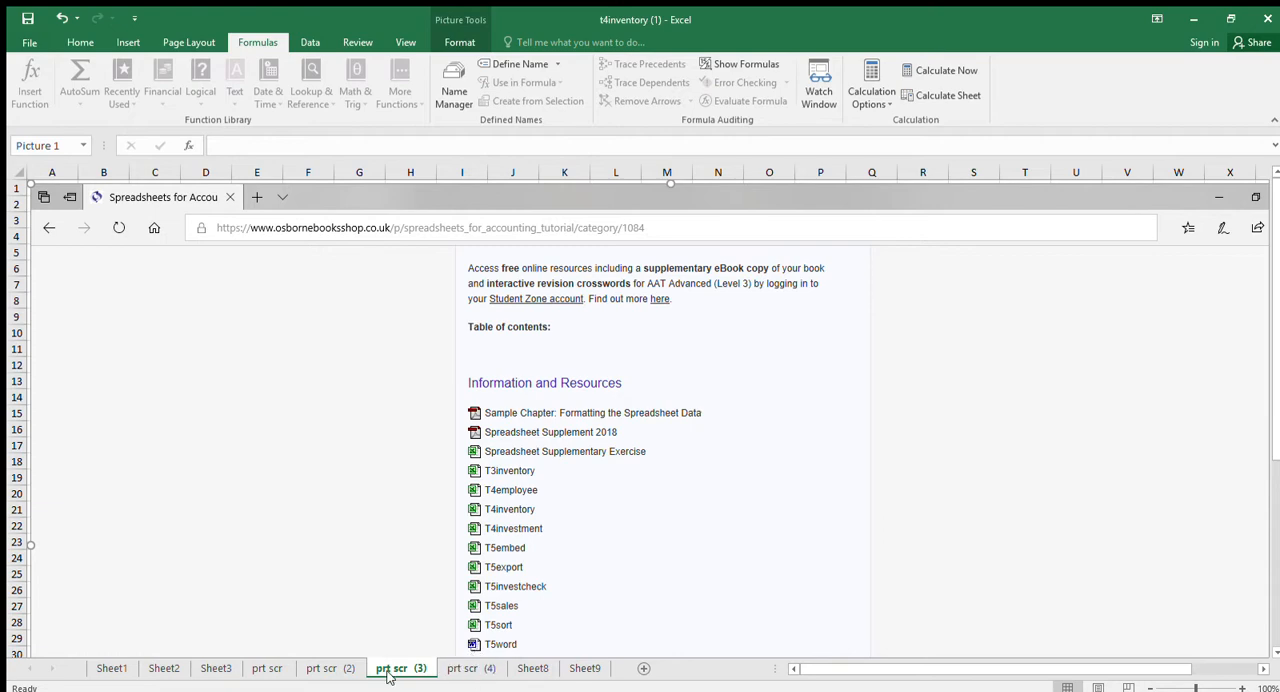
{"action": "left_click", "coordinate": [108, 668]}
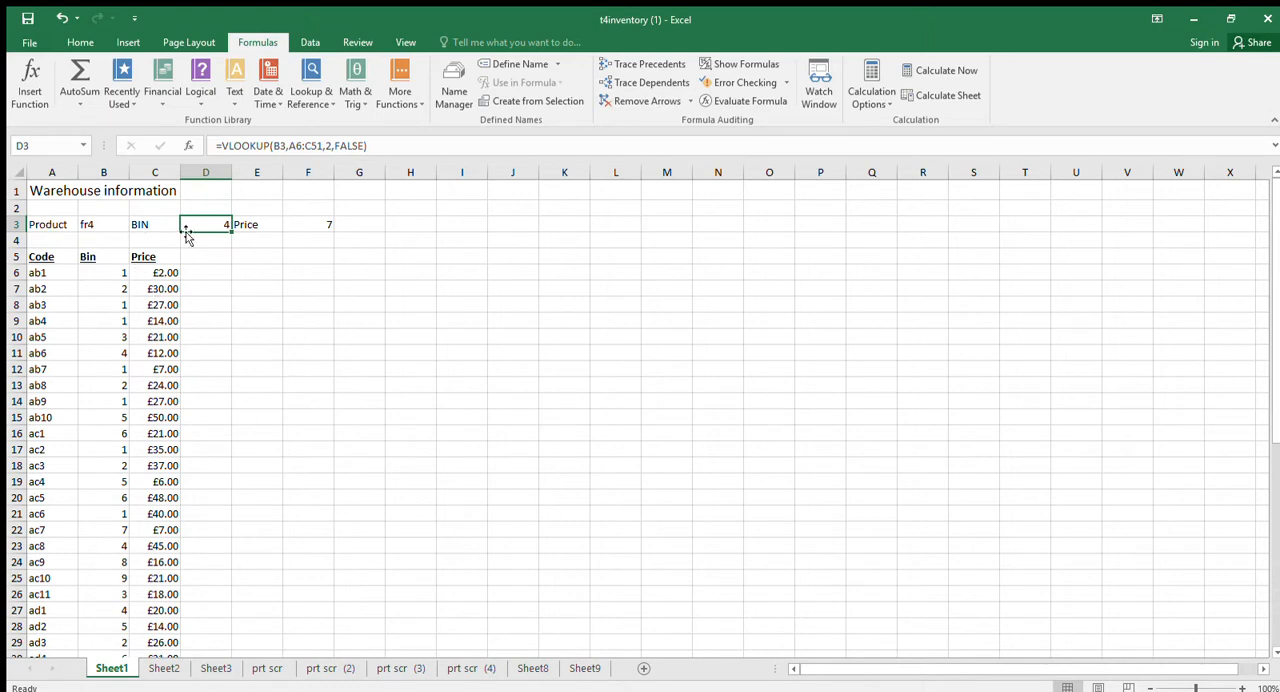
Clear the contents of rows 3 and 4 on Sheet1 and delete row 3.
{"action": "left_click", "coordinate": [273, 272]}
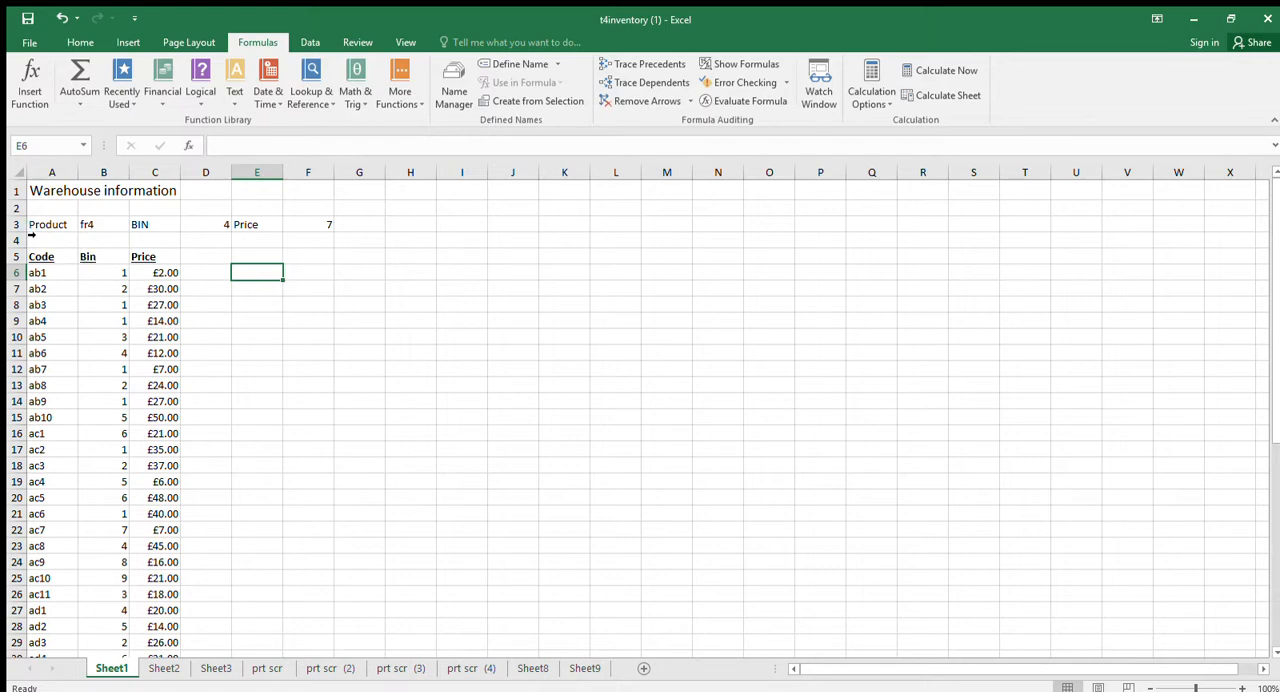
{"action": "left_click_drag", "start_coordinate": [17, 216], "coordinate": [18, 240]}
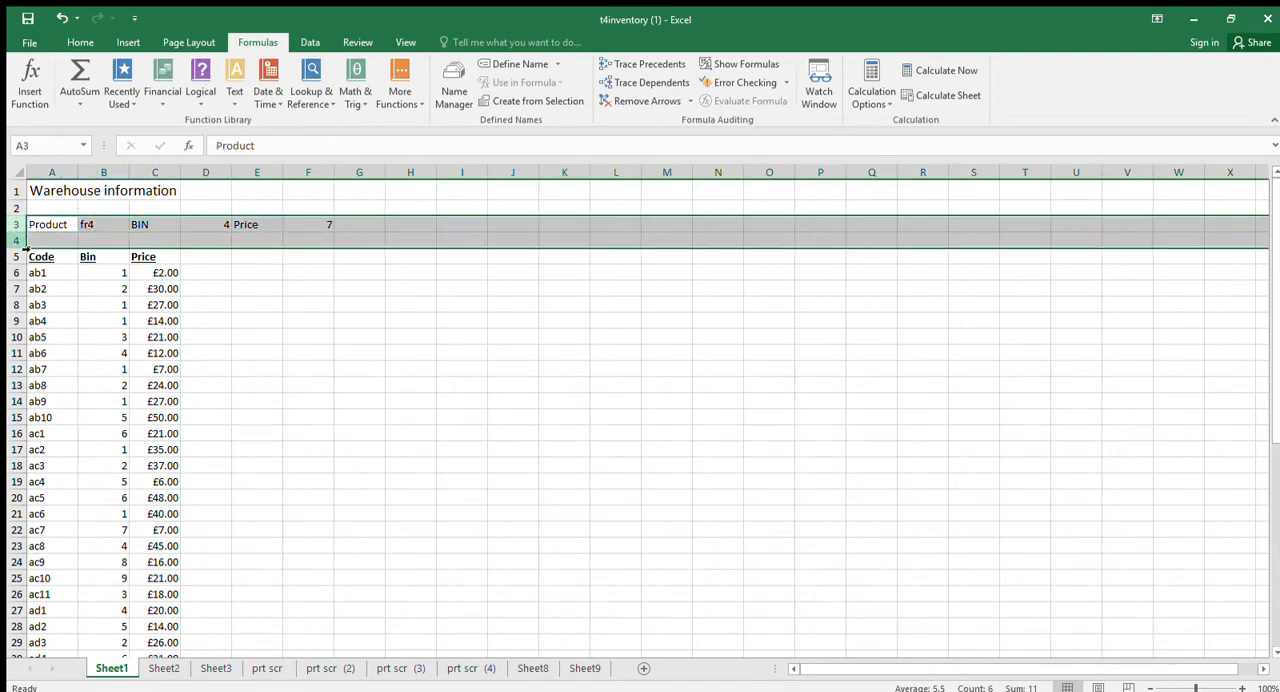
{"action": "key", "text": "Delete"}
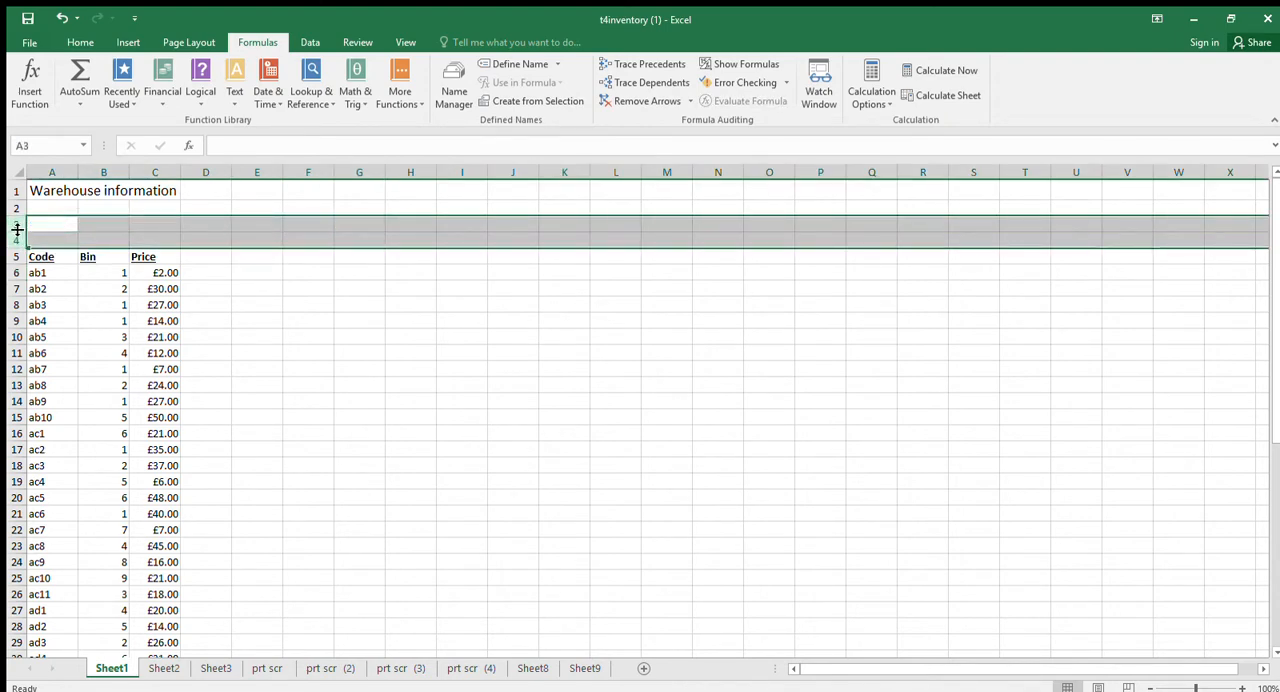
{"action": "left_click", "coordinate": [12, 224]}
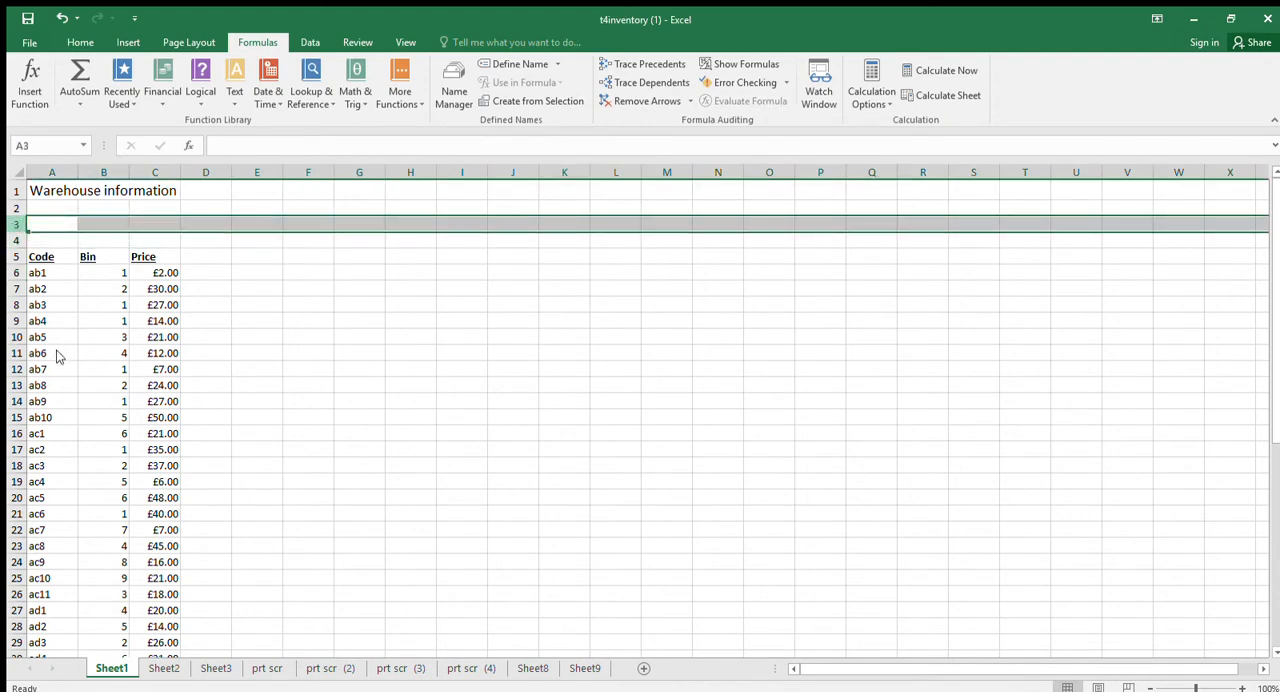
{"action": "key", "text": "ctrl+minus"}
{"action": "left_click", "coordinate": [278, 263]}
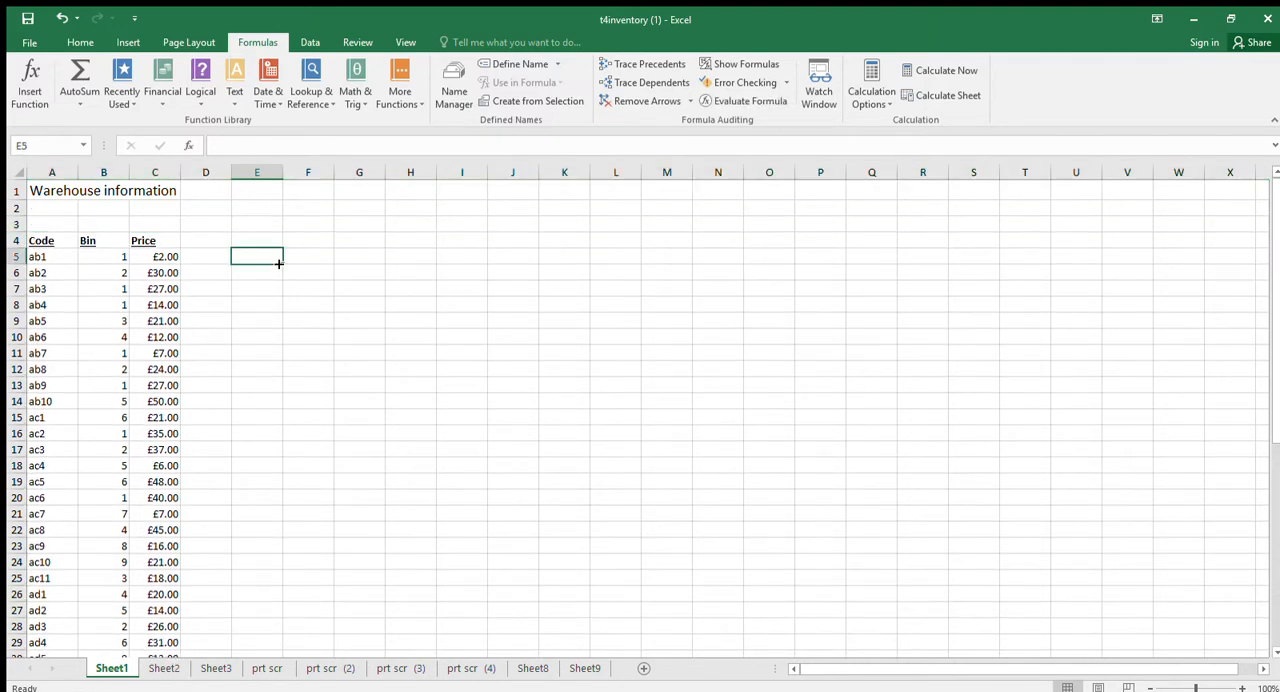
Undo the deletion of row 3 and the clearing of rows 3 and 4.
{"action": "left_click", "coordinate": [61, 18]}
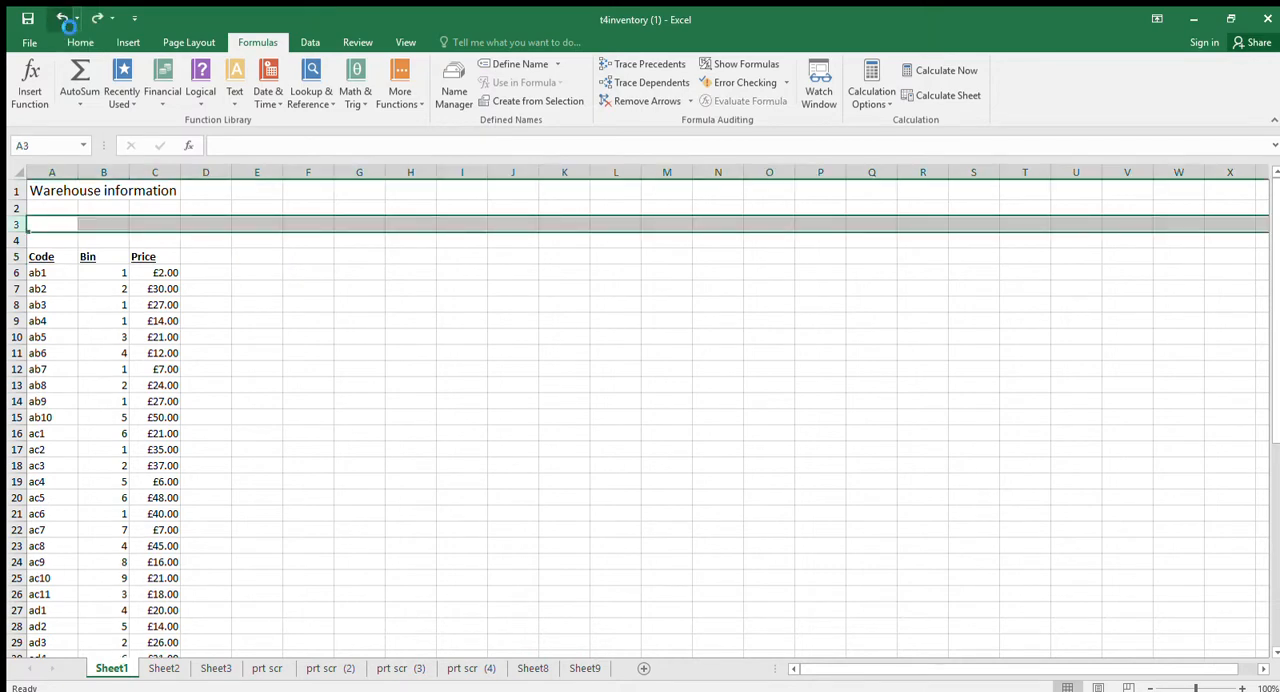
{"action": "left_click", "coordinate": [61, 18]}
{"action": "left_click", "coordinate": [274, 259]}
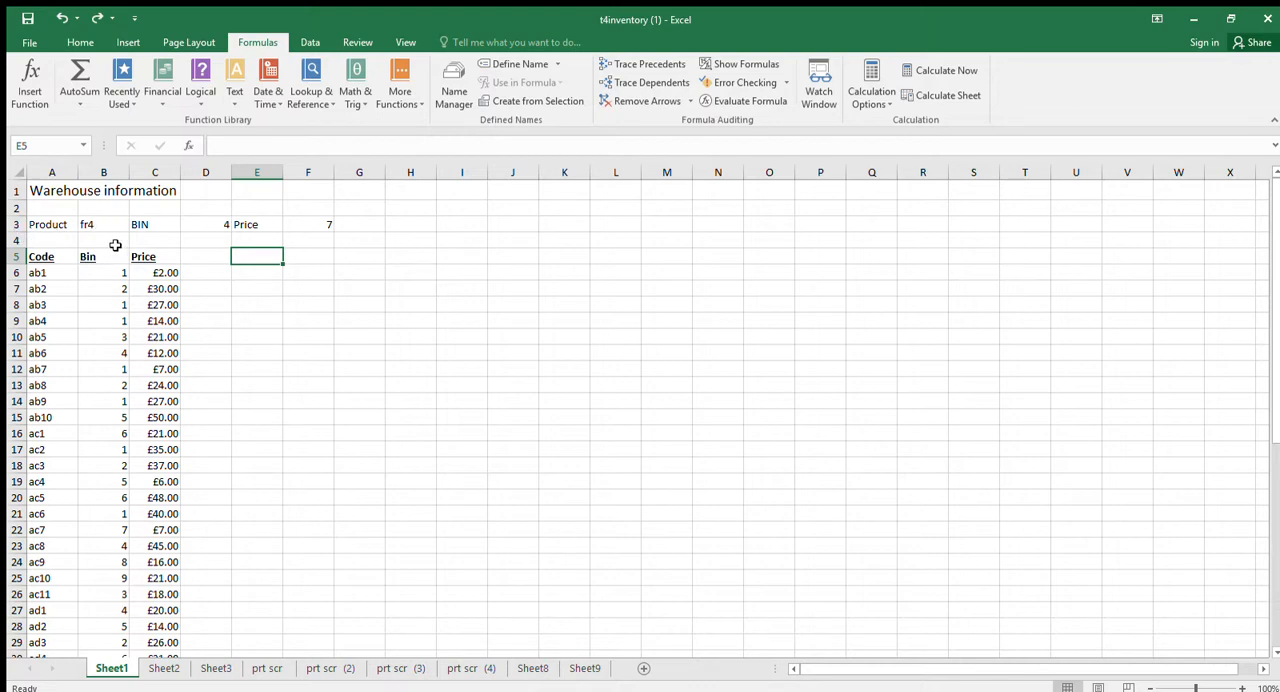
Examine the product code entry in B3 and the full Code, Bin and Price table below it.
{"action": "left_click", "coordinate": [47, 224]}
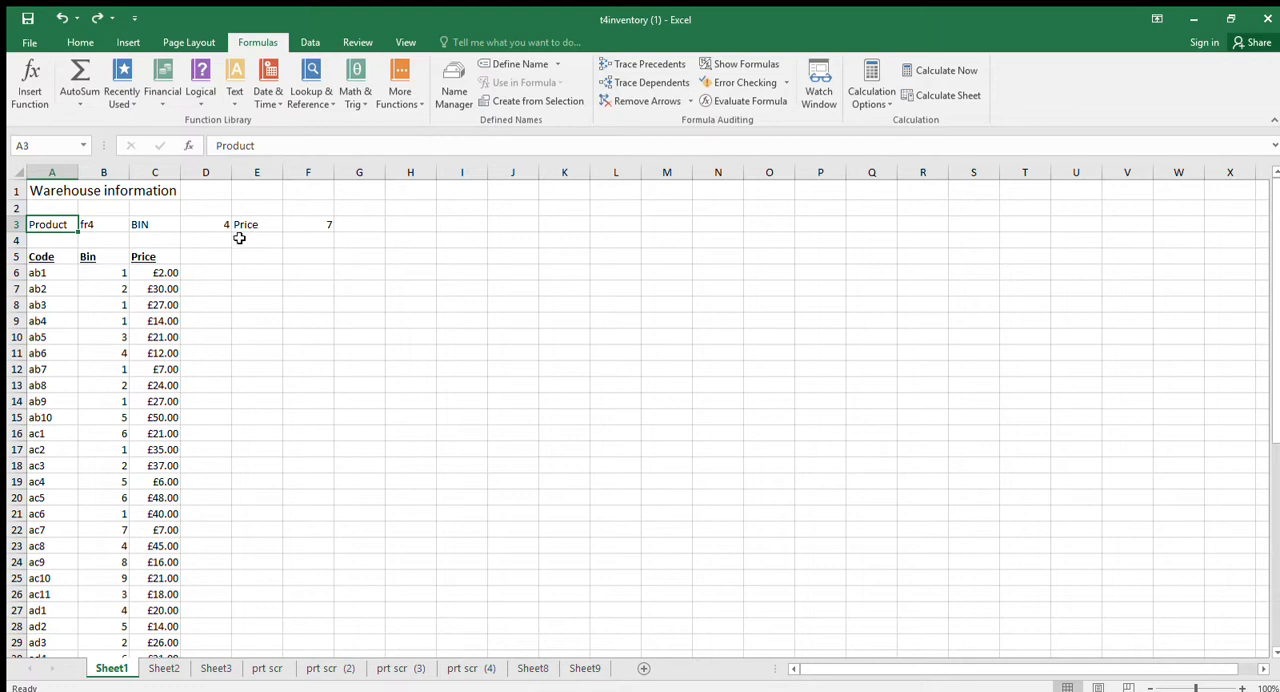
{"action": "left_click", "coordinate": [110, 227]}
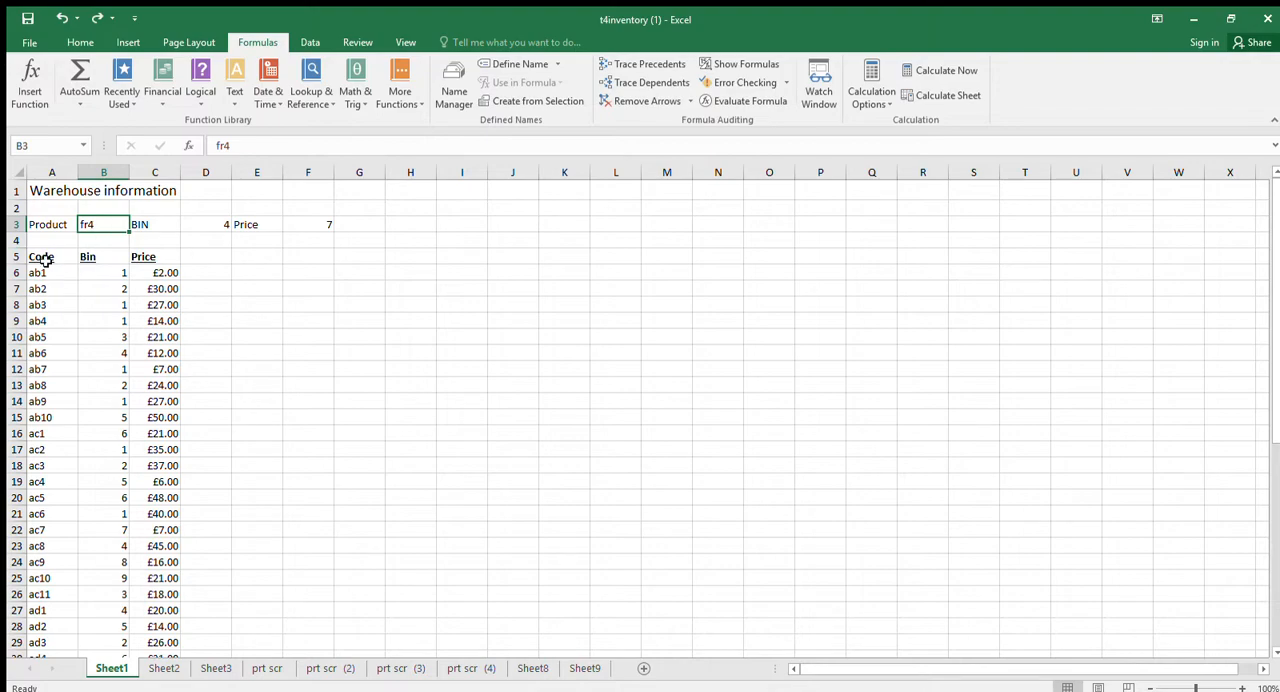
{"action": "left_click_drag", "start_coordinate": [41, 257], "coordinate": [151, 572]}
{"action": "scroll", "coordinate": [151, 569], "scroll_direction": "up", "scroll_amount": 8}
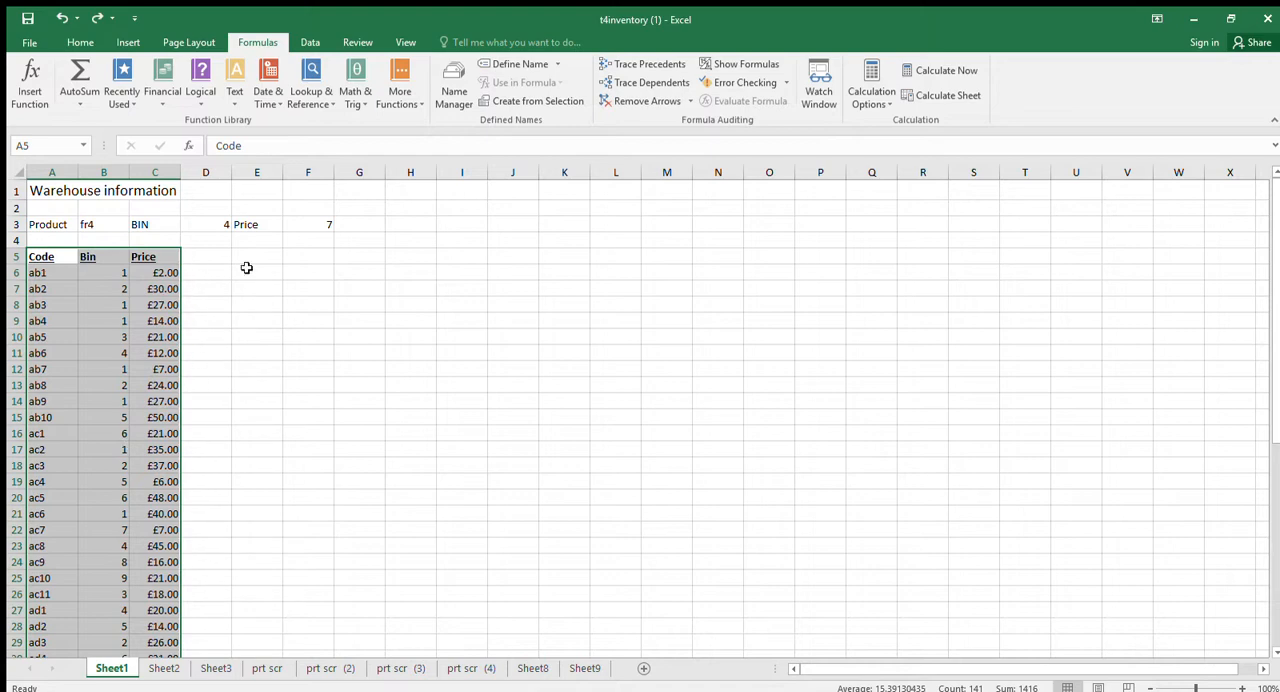
{"action": "left_click", "coordinate": [90, 226]}
{"action": "scroll", "coordinate": [126, 330], "scroll_direction": "down", "scroll_amount": 1}
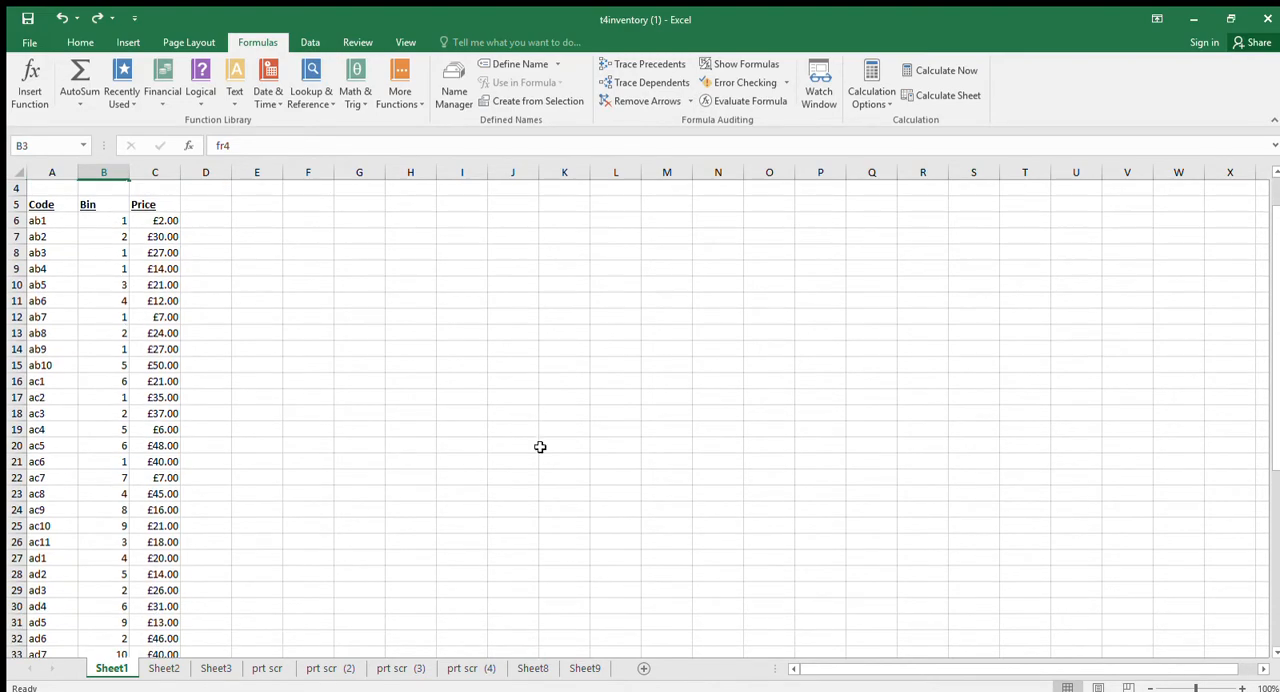
{"action": "left_click_drag", "start_coordinate": [1276, 270], "coordinate": [1276, 460]}
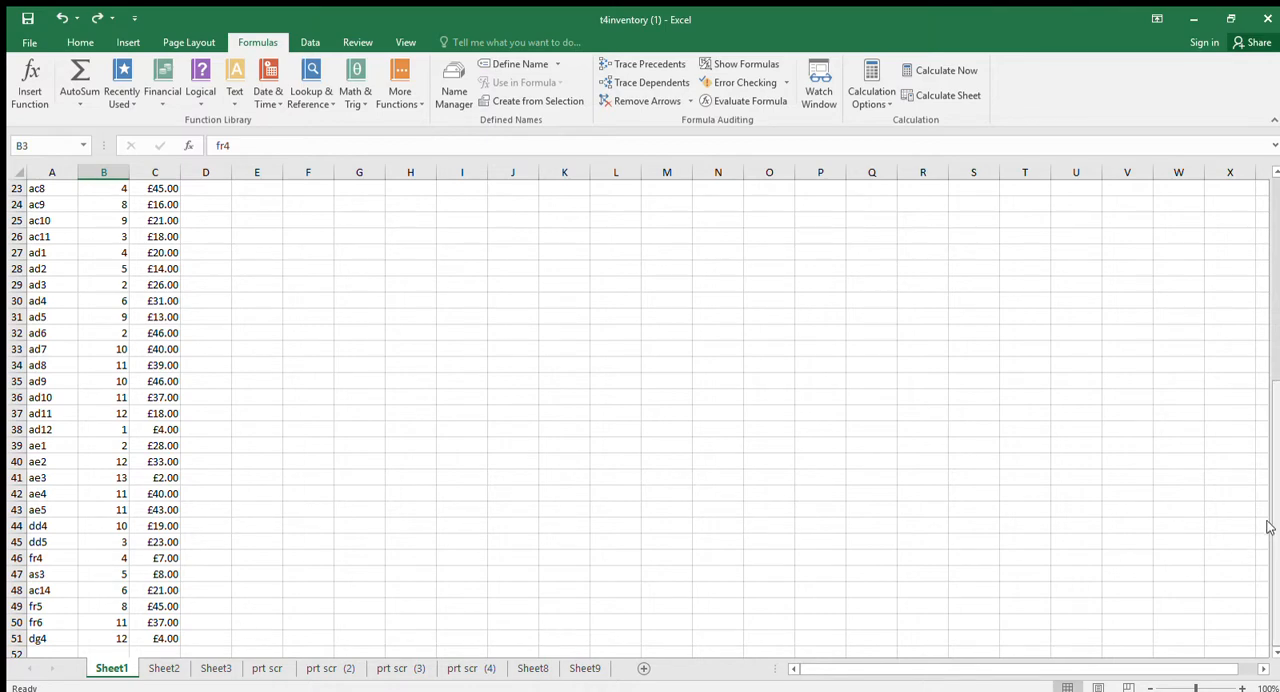
{"action": "left_click_drag", "start_coordinate": [1267, 527], "coordinate": [1251, 286]}
Compare the VLOOKUP formulas in D3 for the bin and F3 for the price.
{"action": "left_click", "coordinate": [195, 230]}
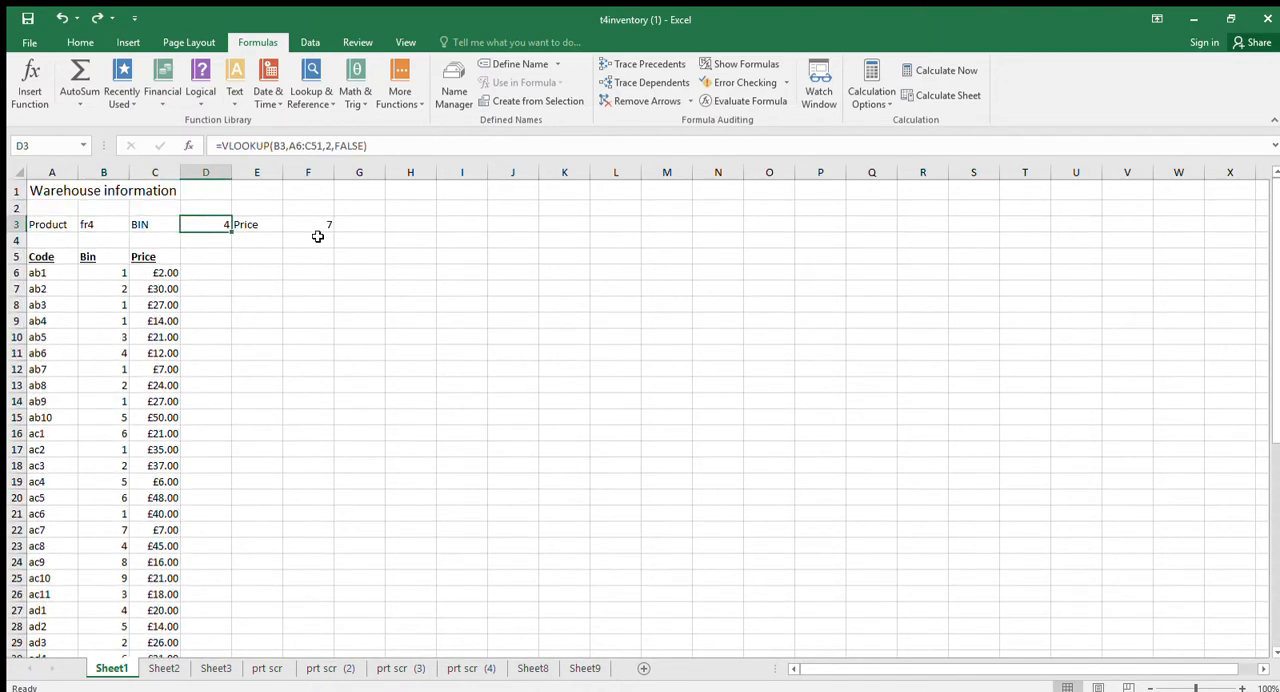
{"action": "left_click", "coordinate": [325, 224]}
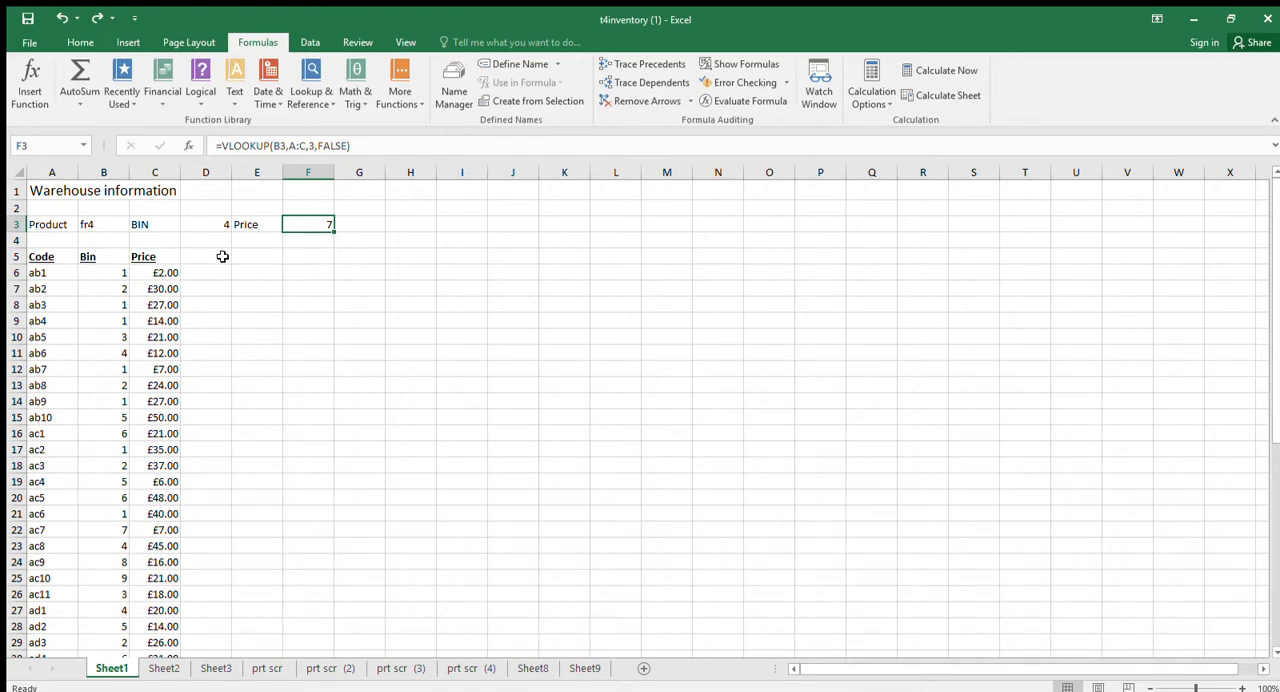
{"action": "left_click", "coordinate": [220, 225]}
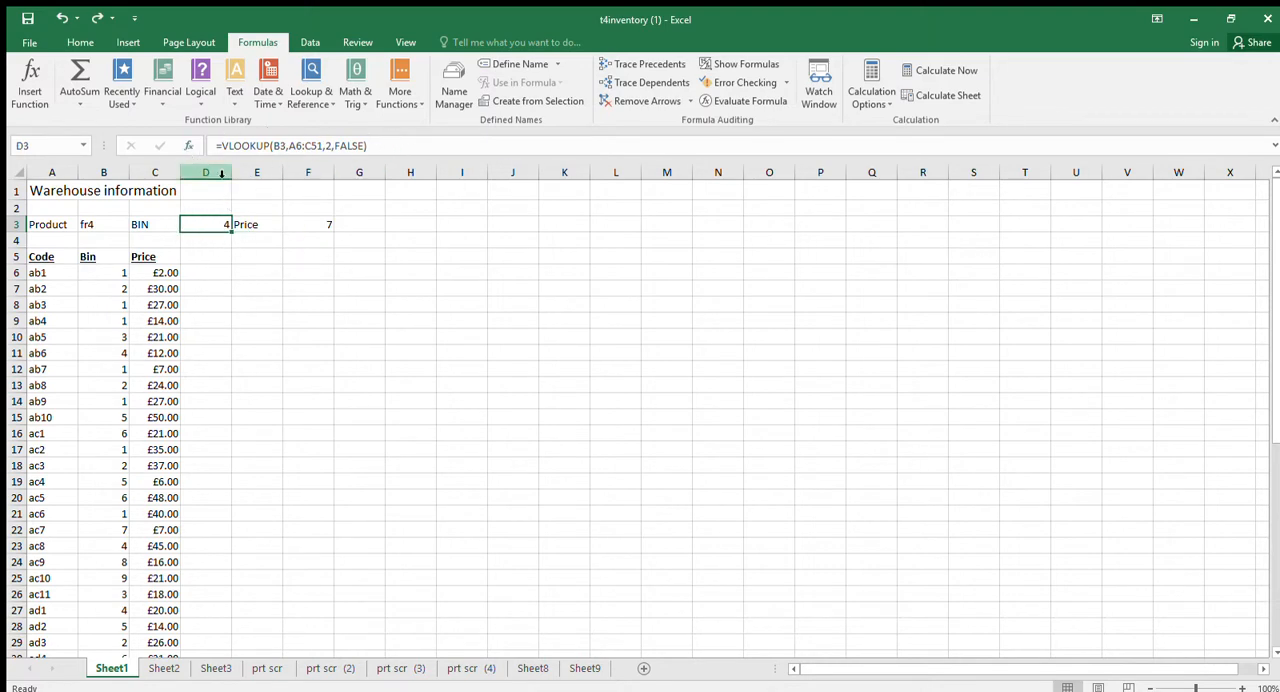
{"action": "left_click", "coordinate": [311, 224]}
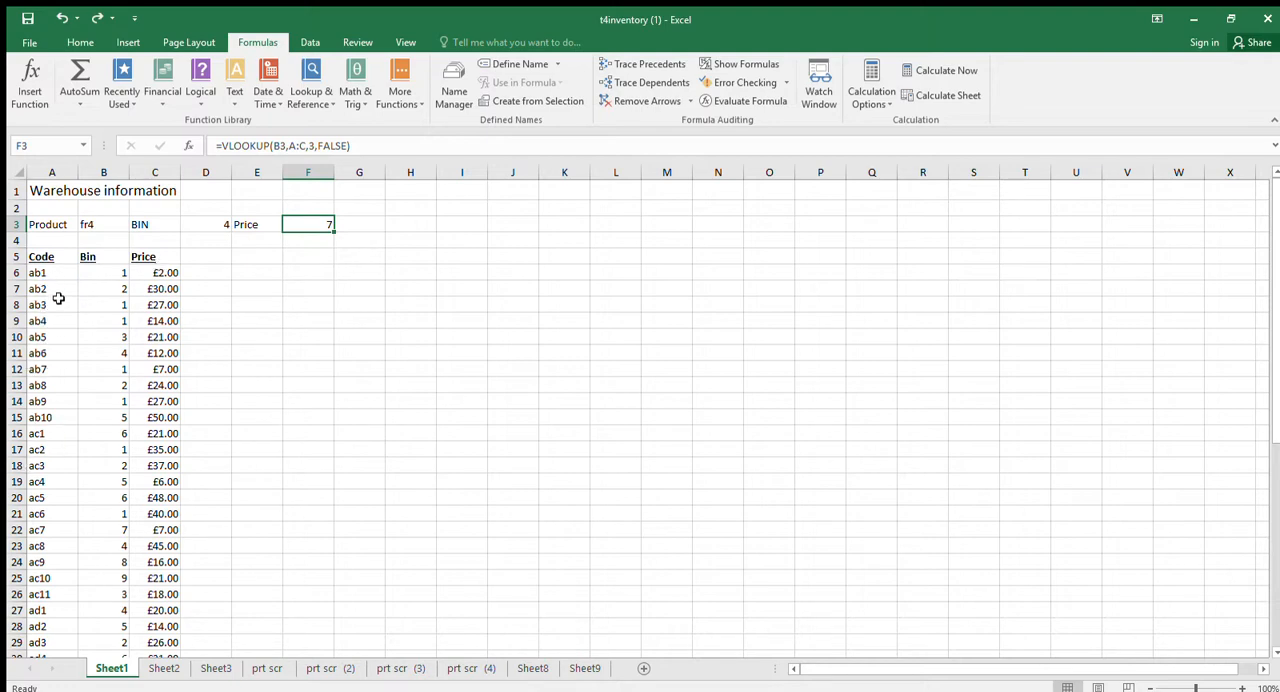
Find the product code from B3, fr4, in the Code column to check its bin and price.
{"action": "left_click", "coordinate": [86, 228]}
{"action": "scroll", "coordinate": [91, 269], "scroll_direction": "down", "scroll_amount": 10}
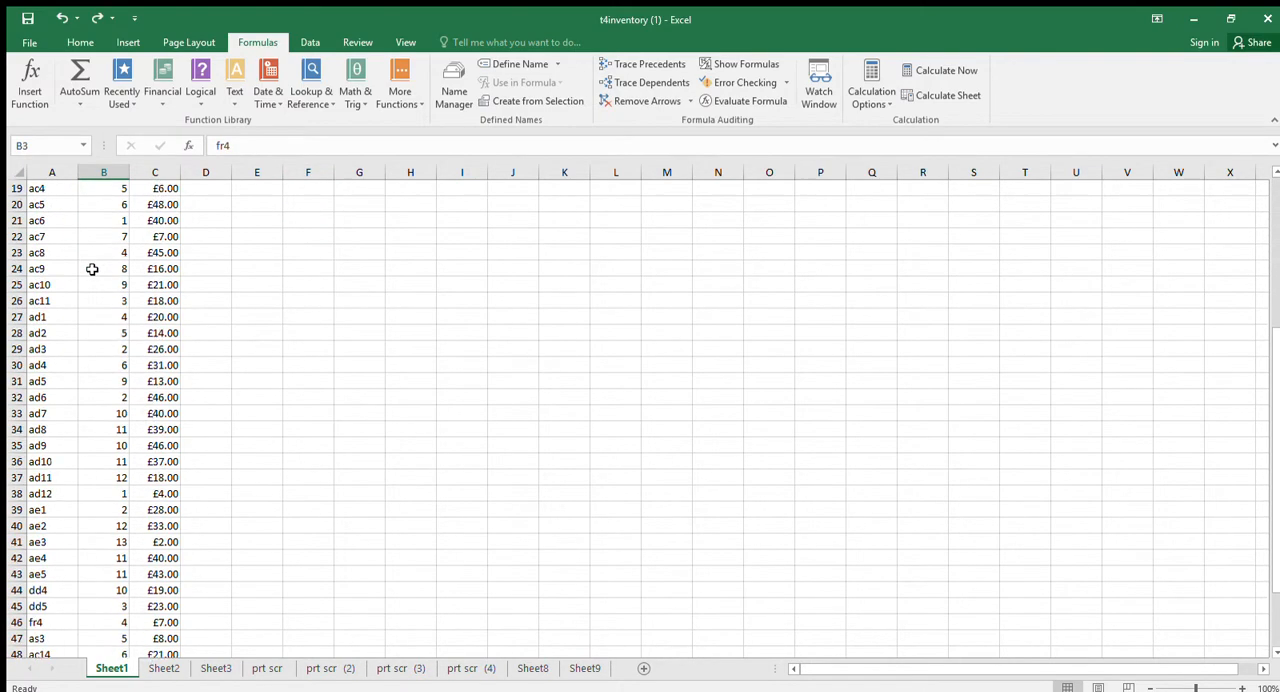
{"action": "left_click", "coordinate": [55, 429]}
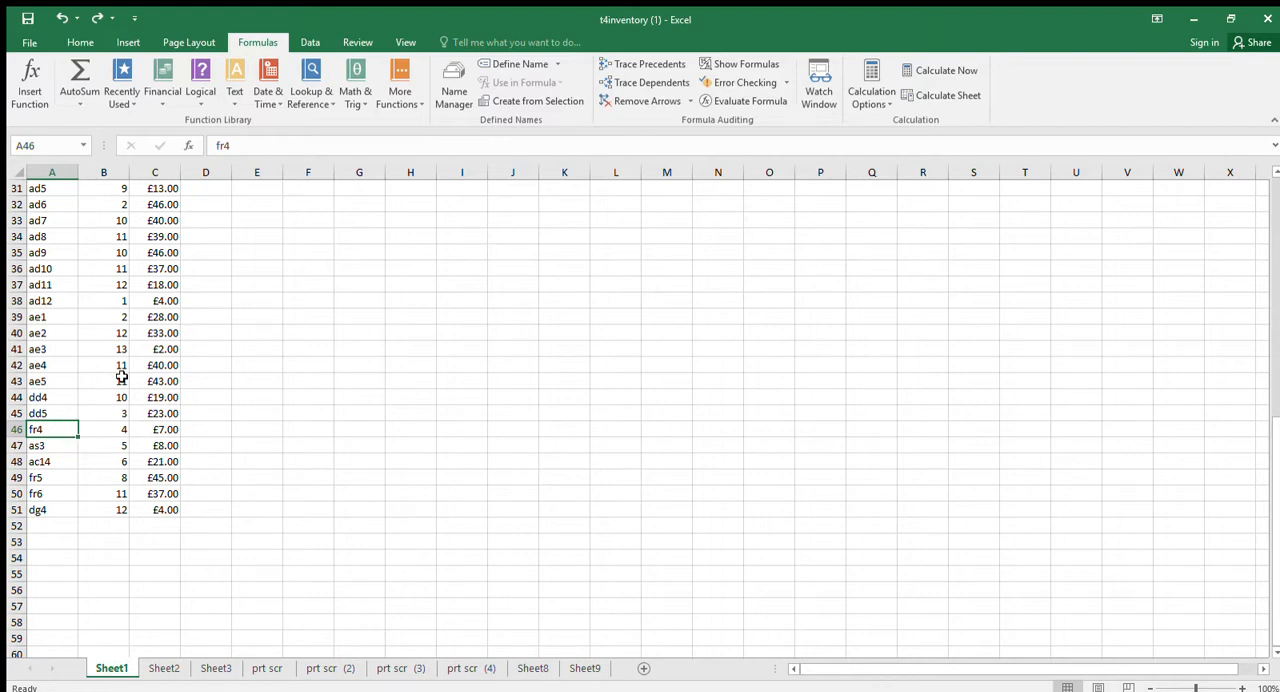
{"action": "scroll", "coordinate": [123, 374], "scroll_direction": "up", "scroll_amount": 10}
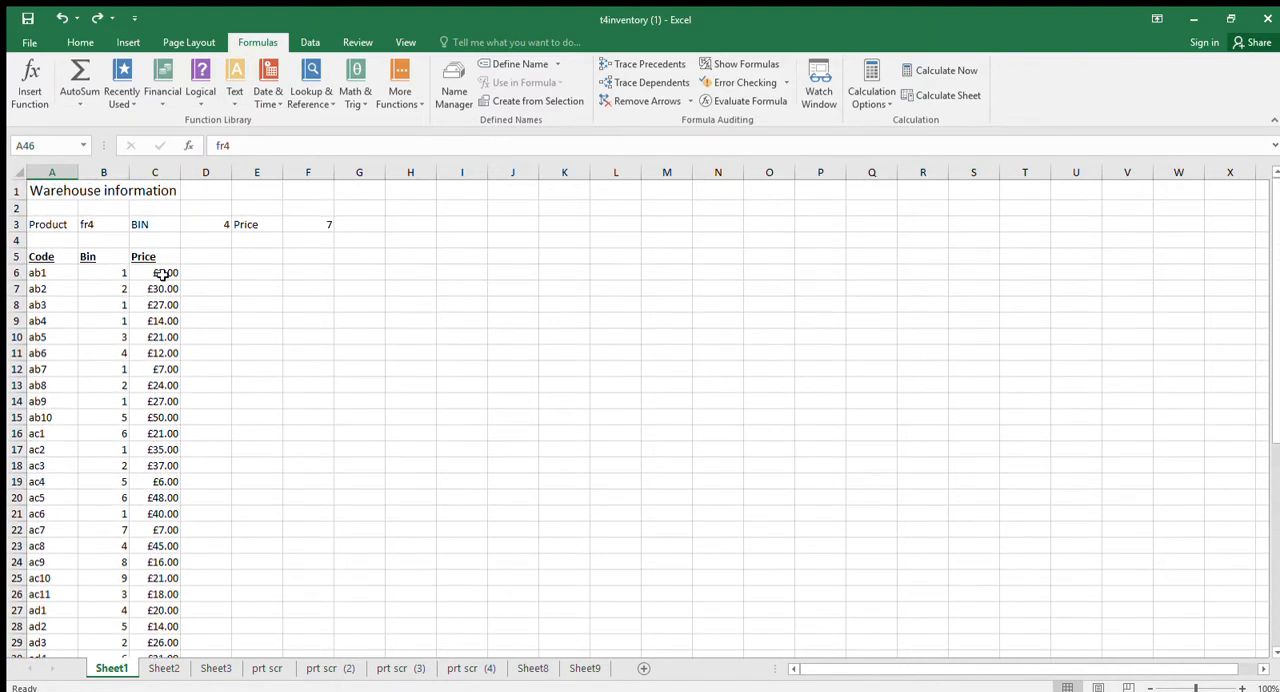
Inspect D3's bin lookup formula and study the matching VLOOKUP function arguments in the Sheet8 screenshot.
{"action": "left_click", "coordinate": [199, 225]}
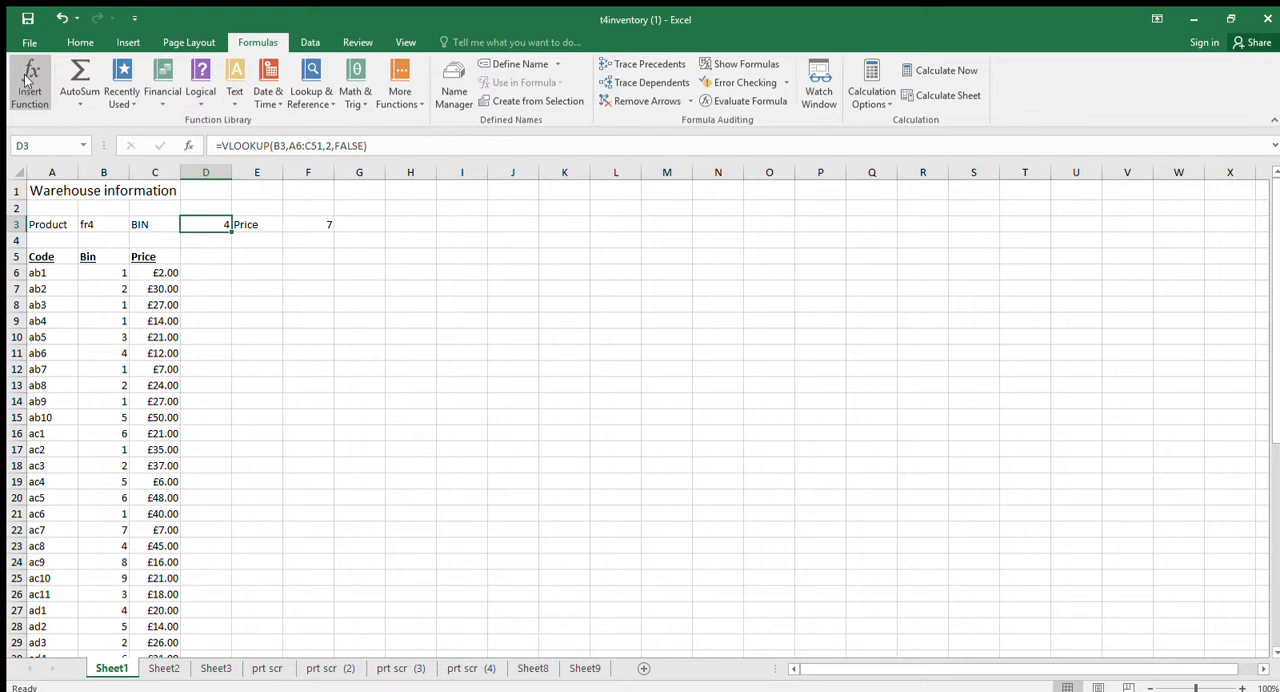
{"action": "left_click", "coordinate": [405, 668]}
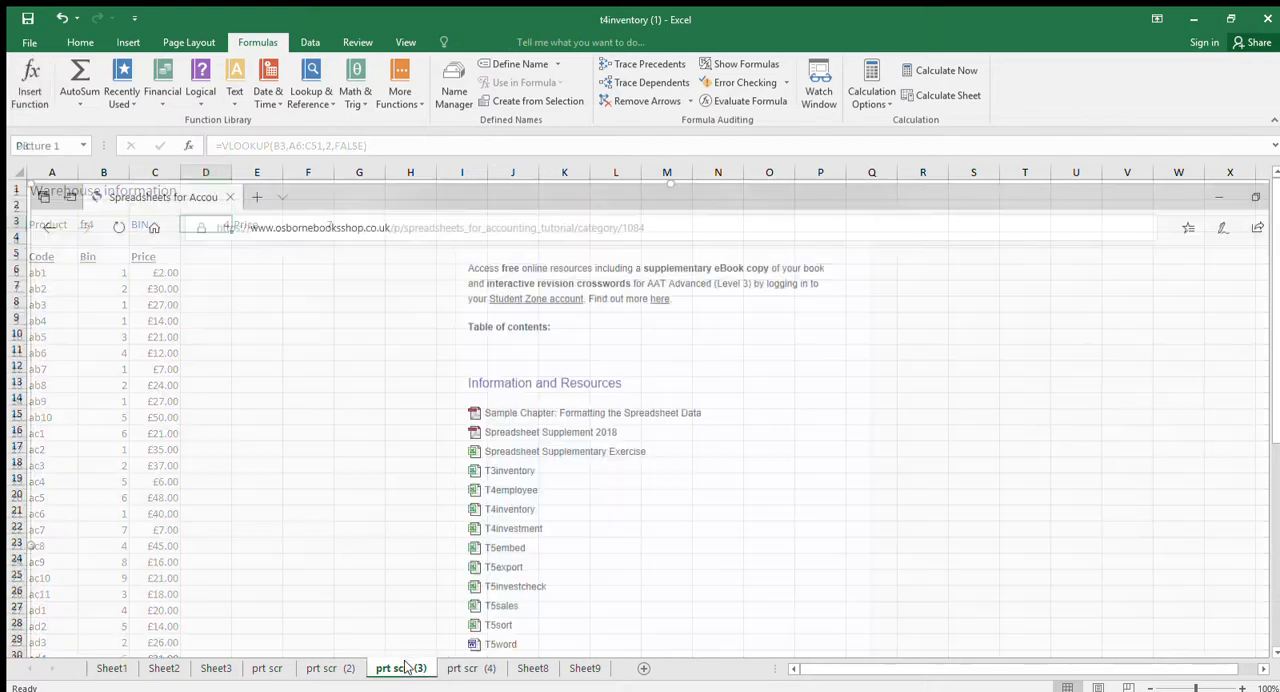
{"action": "left_click", "coordinate": [455, 668]}
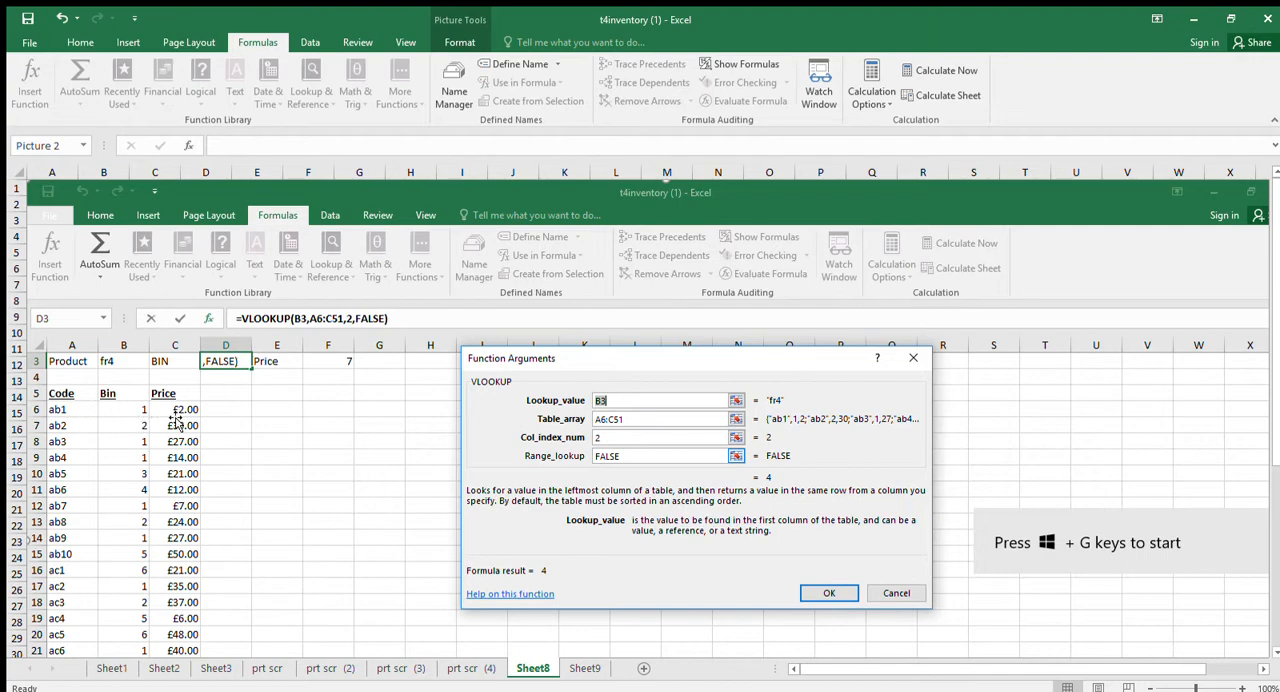
{"action": "scroll", "coordinate": [176, 440], "scroll_direction": "down", "scroll_amount": 7}
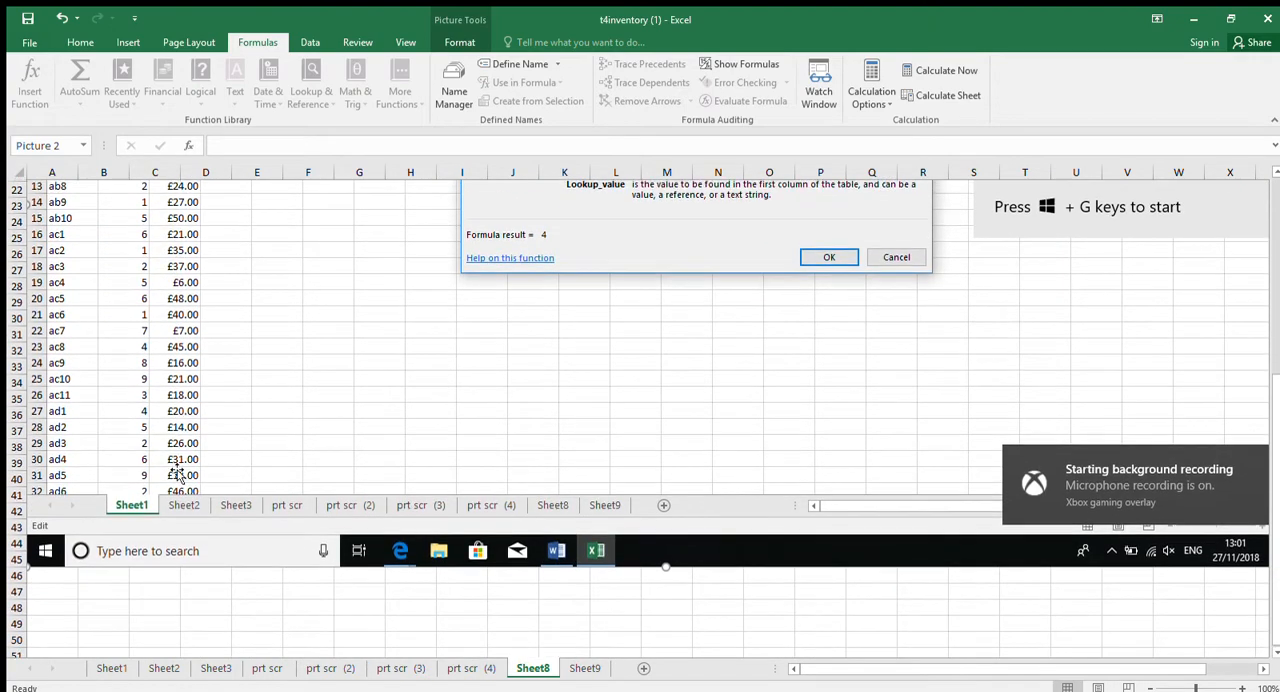
{"action": "scroll", "coordinate": [176, 475], "scroll_direction": "up", "scroll_amount": 6}
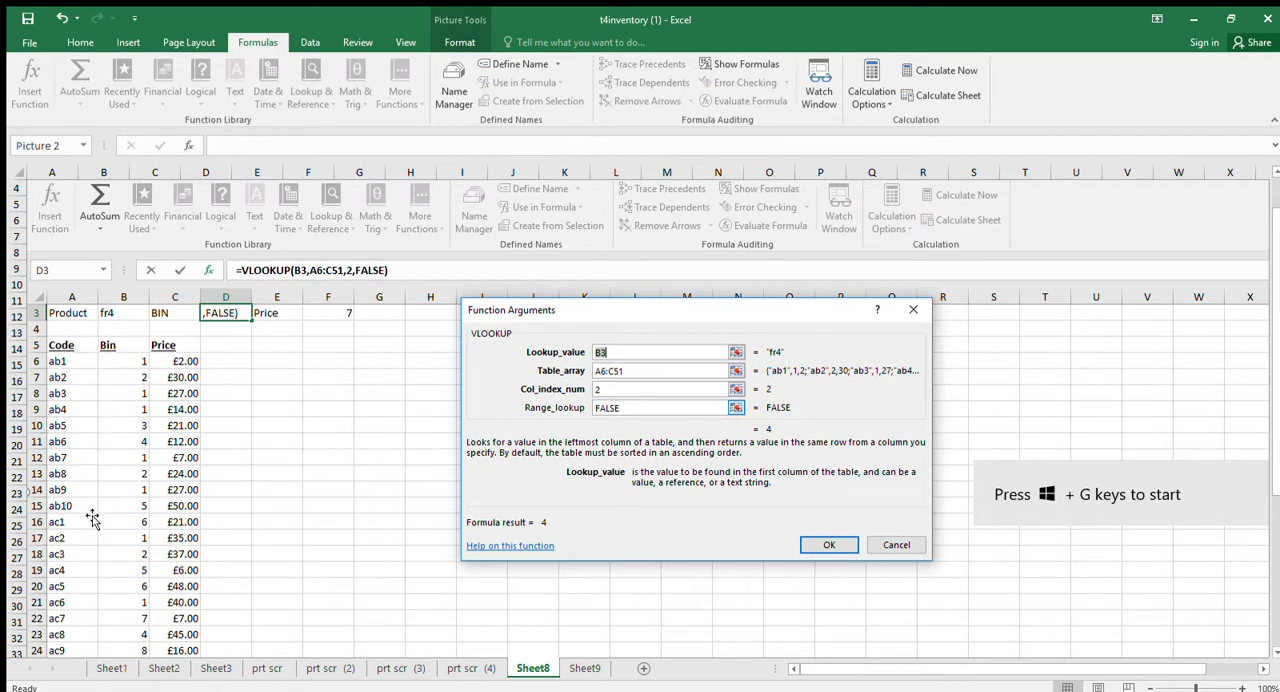
{"action": "scroll", "coordinate": [99, 513], "scroll_direction": "down", "scroll_amount": 3}
{"action": "scroll", "coordinate": [99, 515], "scroll_direction": "down", "scroll_amount": 3}
{"action": "scroll", "coordinate": [97, 477], "scroll_direction": "up", "scroll_amount": 5}
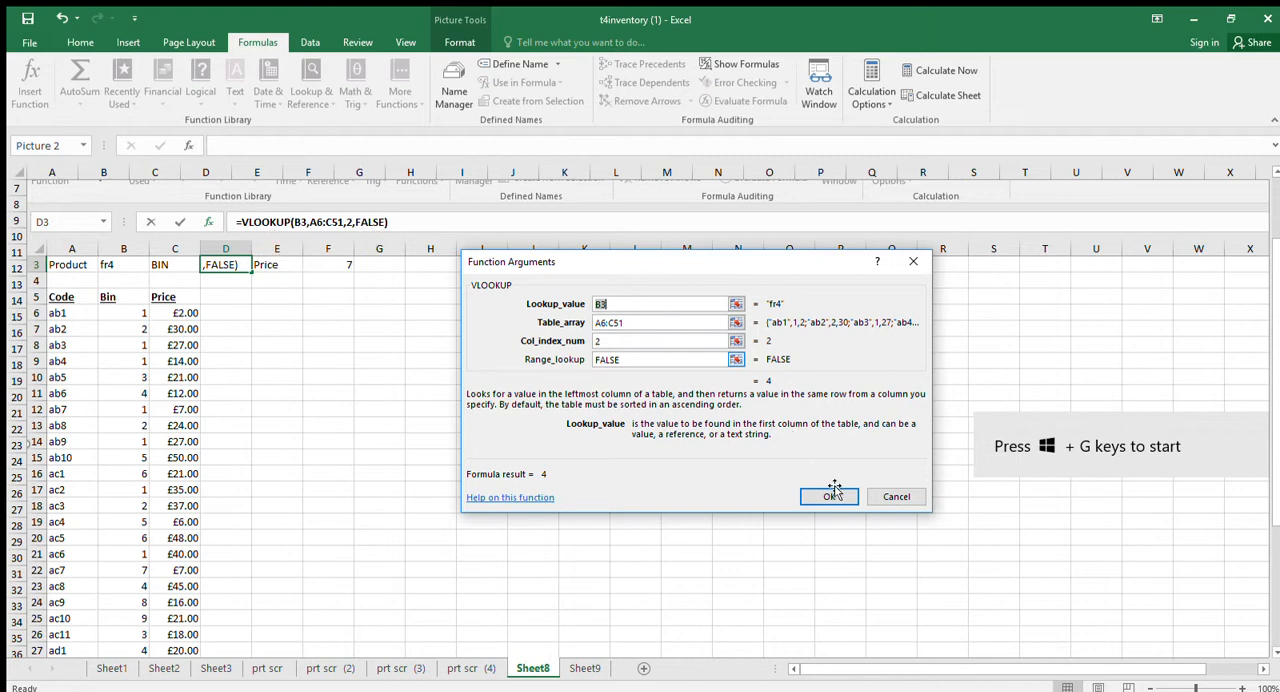
Check F3's price lookup formula on Sheet1 against the VLOOKUP dialog screenshots on Sheet9, prt scr (4) and Sheet8.
{"action": "left_click", "coordinate": [100, 671]}
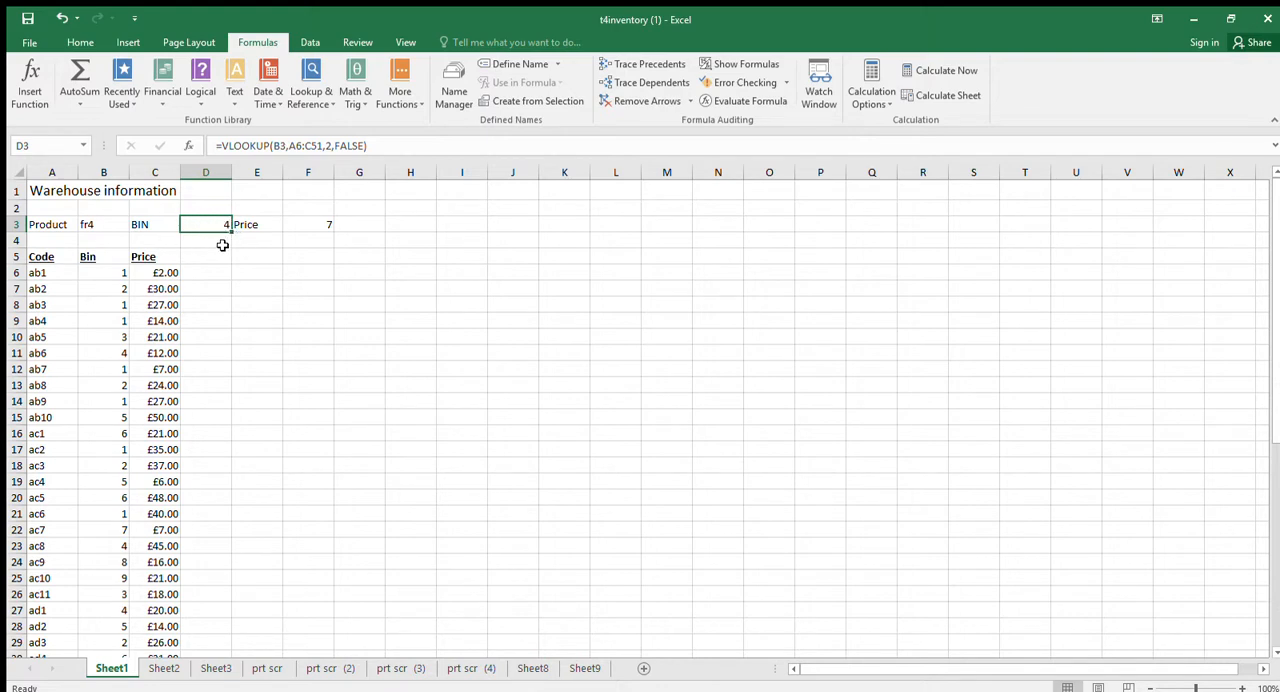
{"action": "left_click", "coordinate": [328, 228]}
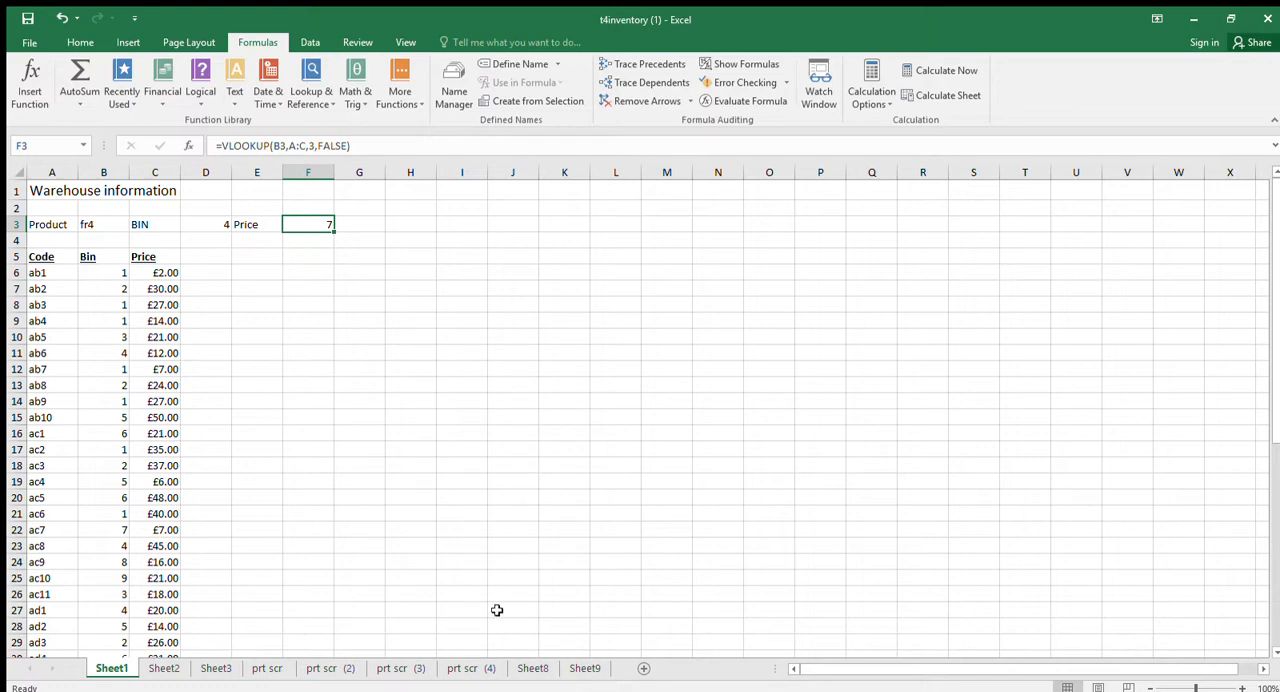
{"action": "left_click", "coordinate": [584, 668]}
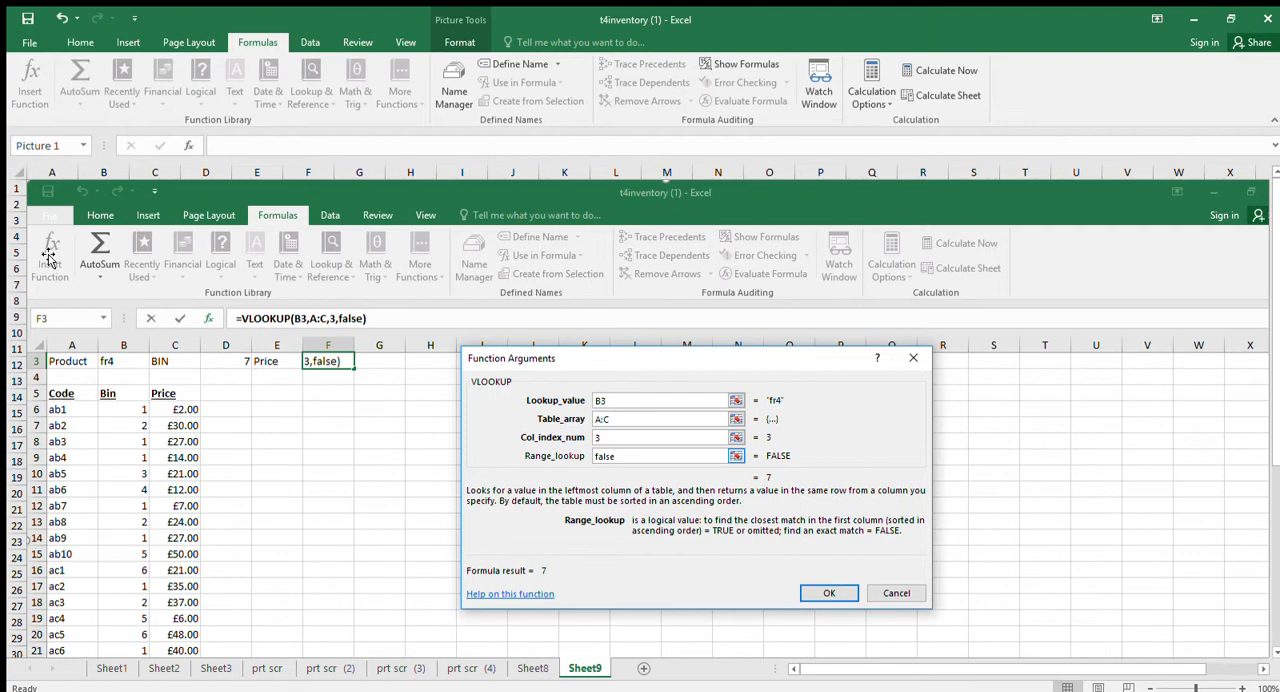
{"action": "left_click", "coordinate": [466, 668]}
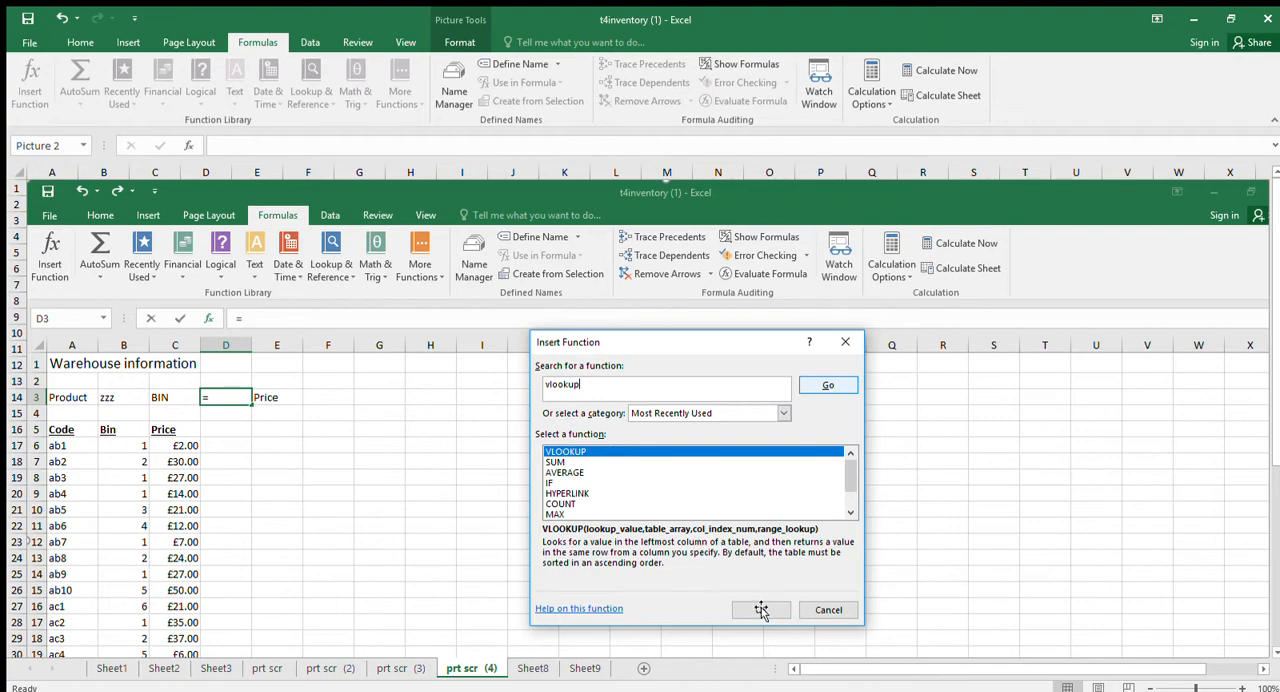
{"action": "left_click", "coordinate": [588, 668]}
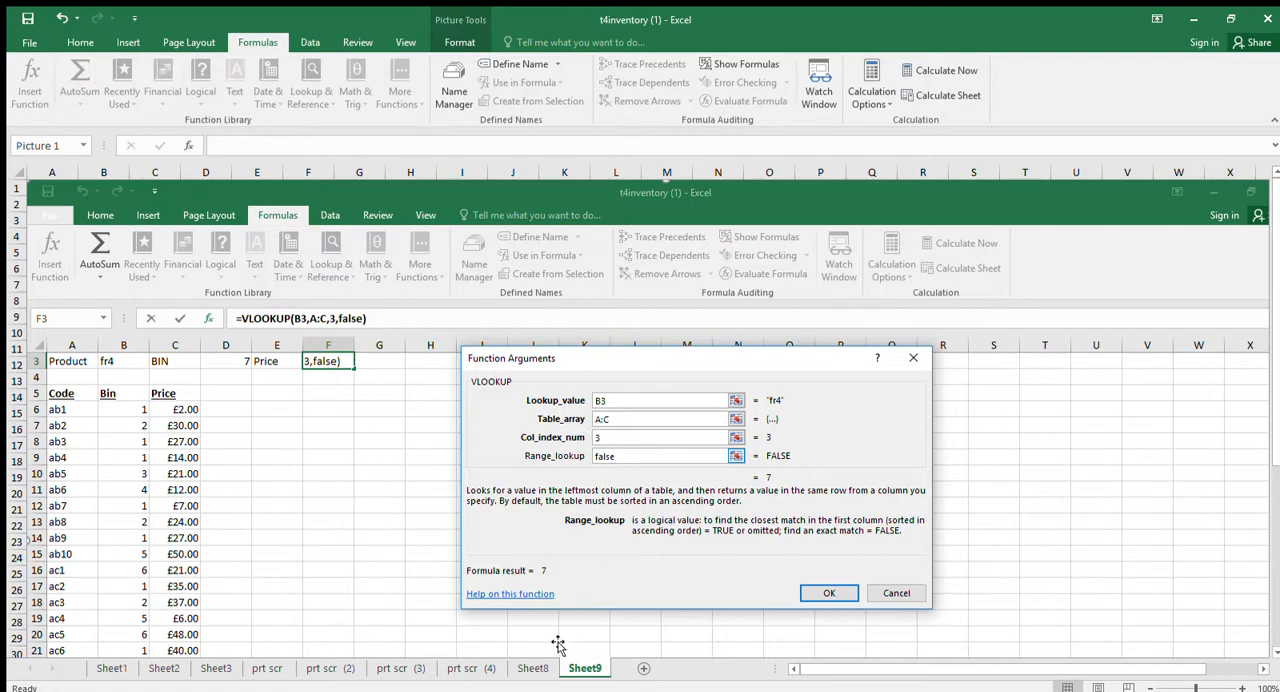
{"action": "left_click", "coordinate": [535, 666]}
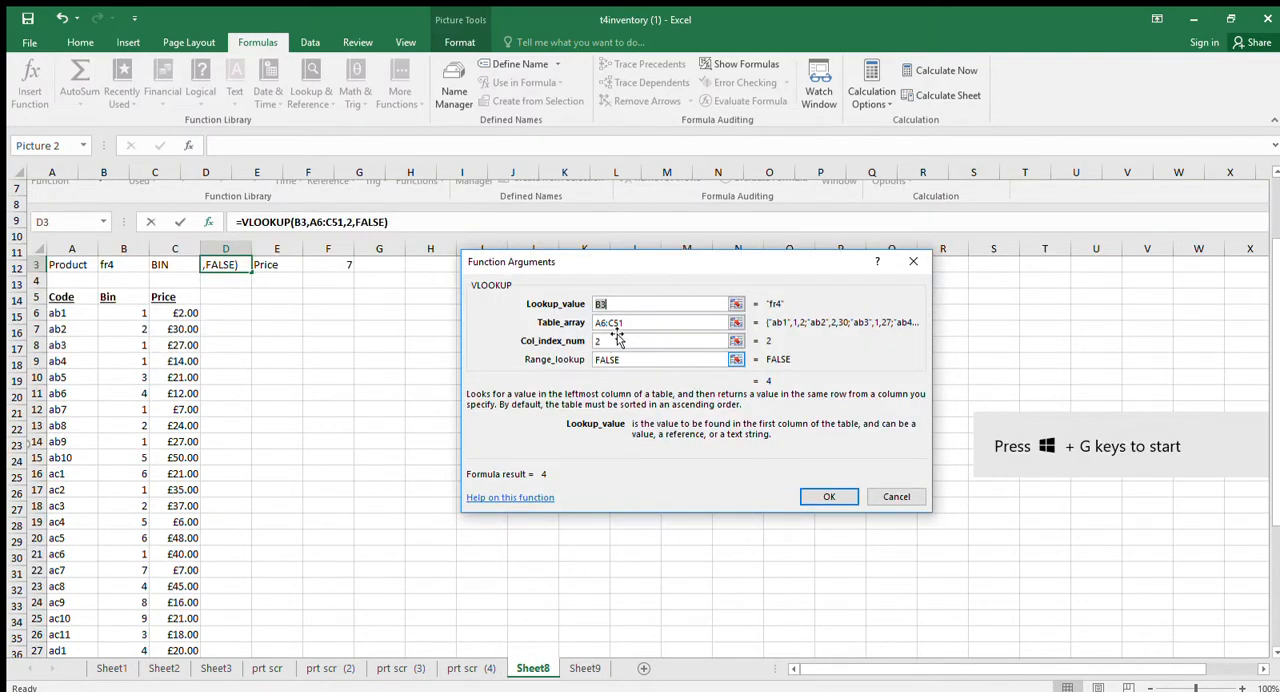
Study the price lookup's VLOOKUP function arguments in the Sheet9 screenshot.
{"action": "left_click", "coordinate": [586, 668]}
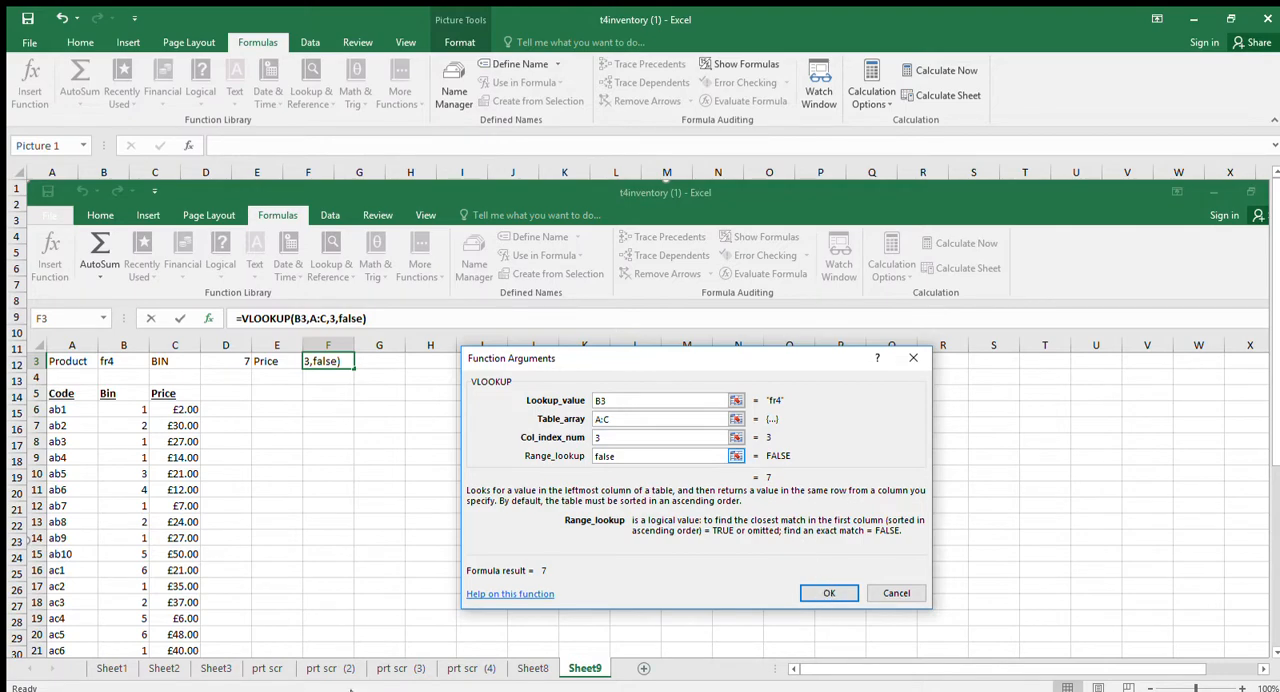
Insert two blank rows above the Code, Bin and Price header row on Sheet1.
{"action": "left_click", "coordinate": [112, 670]}
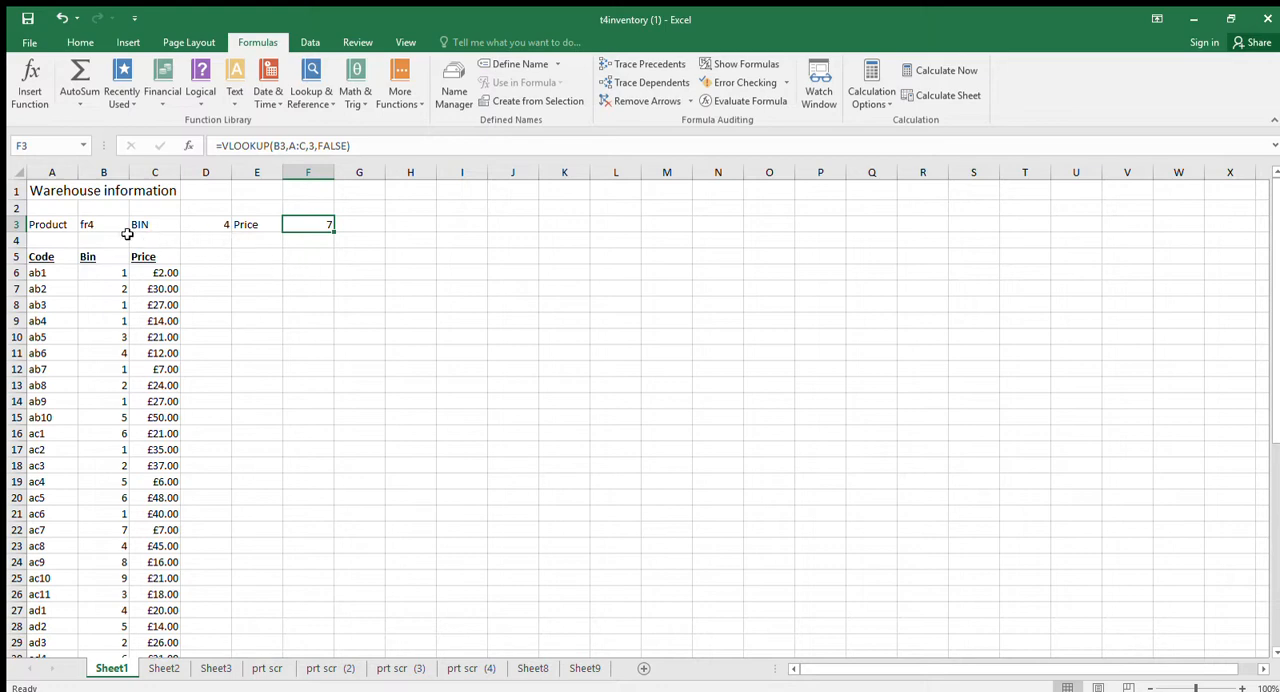
{"action": "left_click", "coordinate": [16, 257]}
{"action": "left_click_drag", "start_coordinate": [16, 257], "coordinate": [16, 272]}
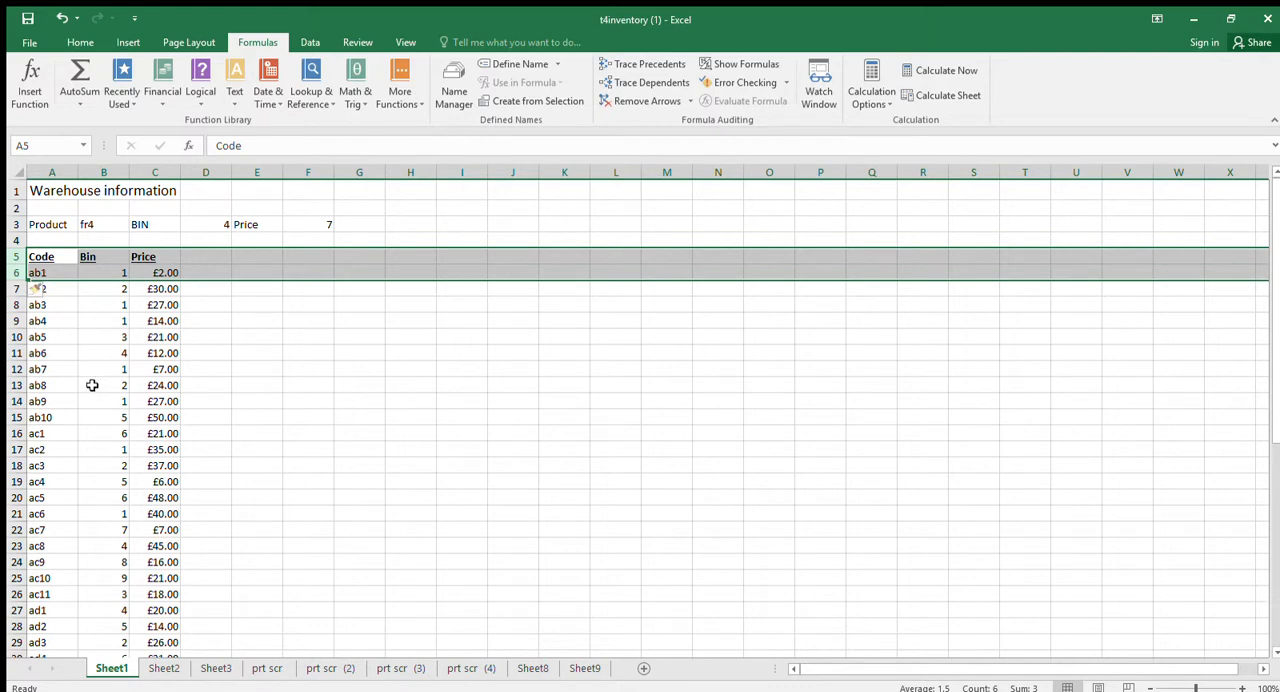
{"action": "key", "text": "ctrl+shift+plus"}
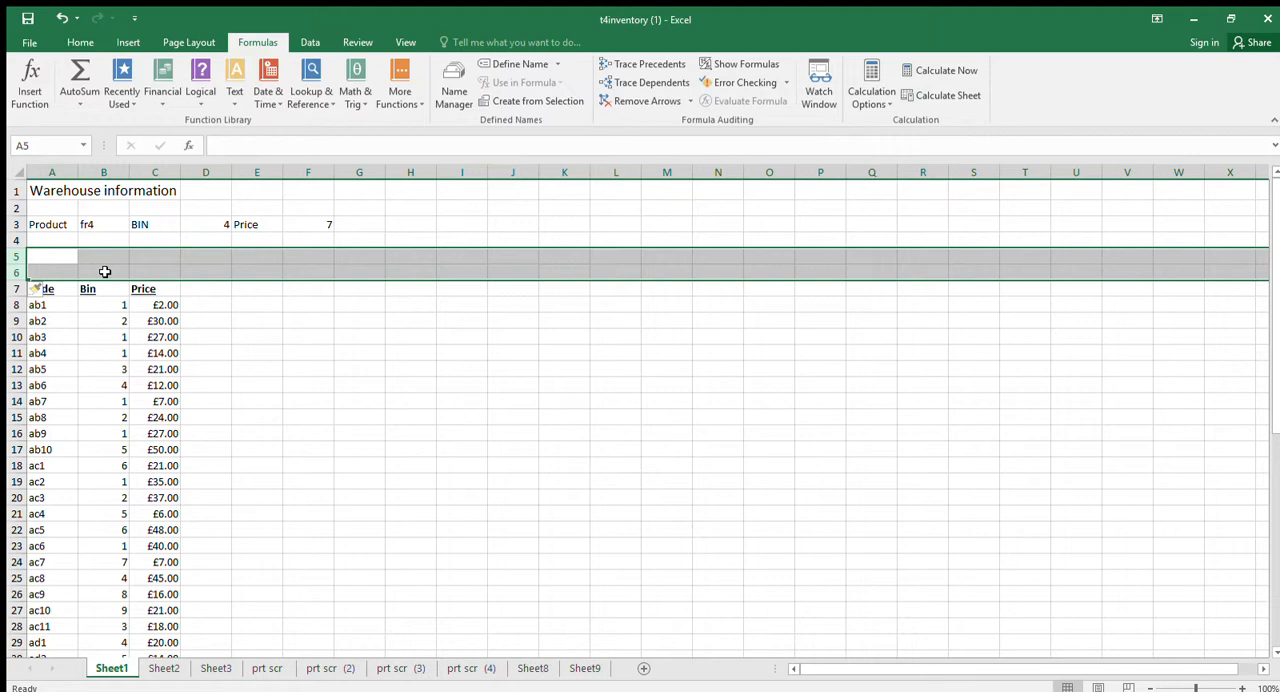
Add a question mark to the label in A3 so that it reads "Product?".
{"action": "left_click", "coordinate": [71, 226]}
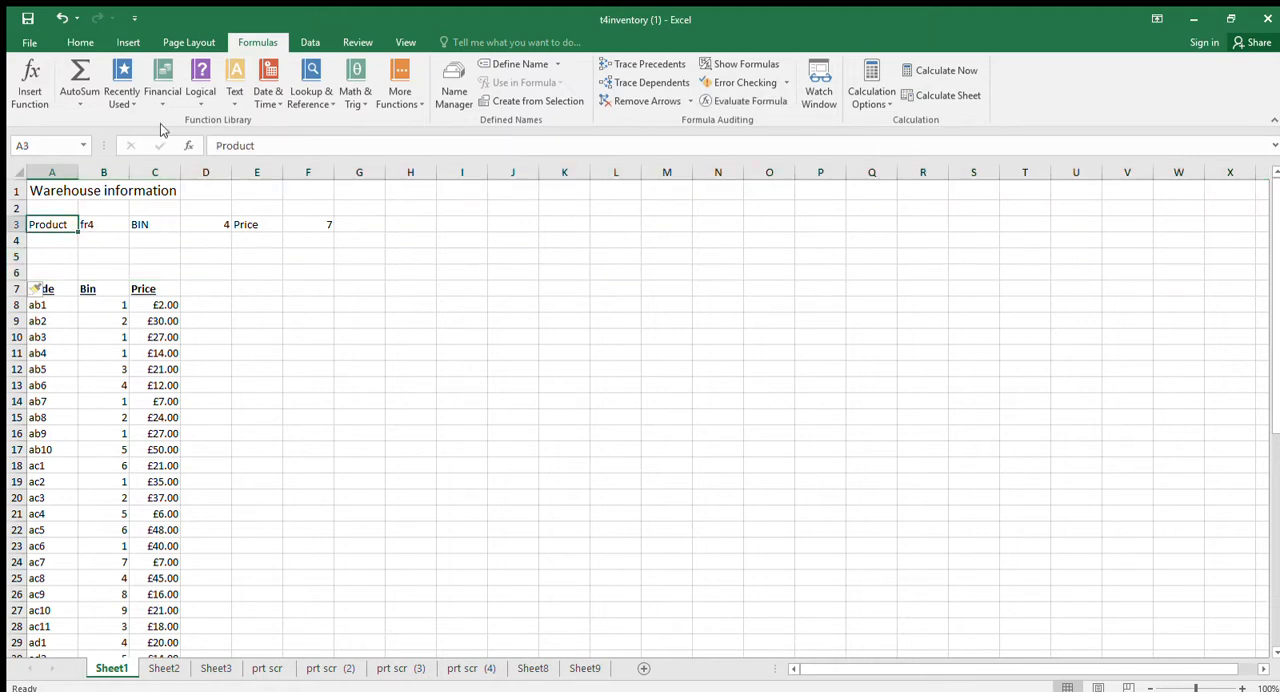
{"action": "left_click", "coordinate": [262, 146]}
{"action": "type", "text": "?"}
{"action": "key", "text": "Return"}
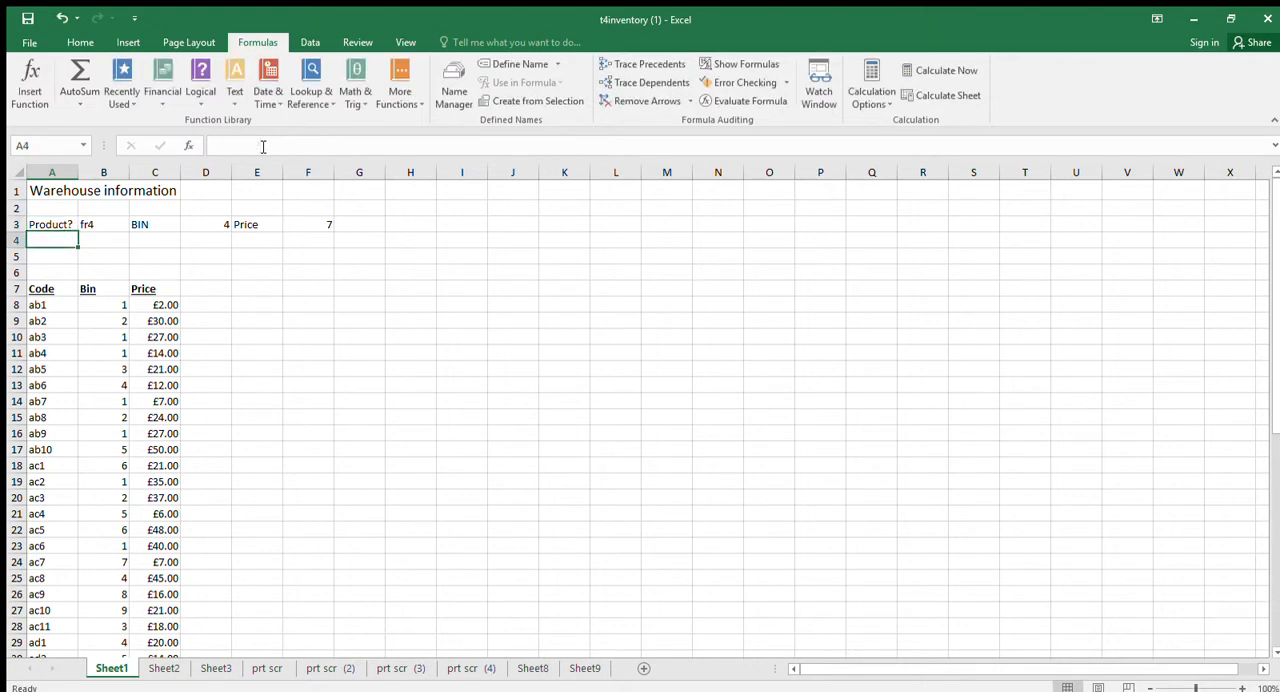
Enter the label "Product2?" in A5 and widen column A slightly to fit it.
{"action": "left_click", "coordinate": [60, 261]}
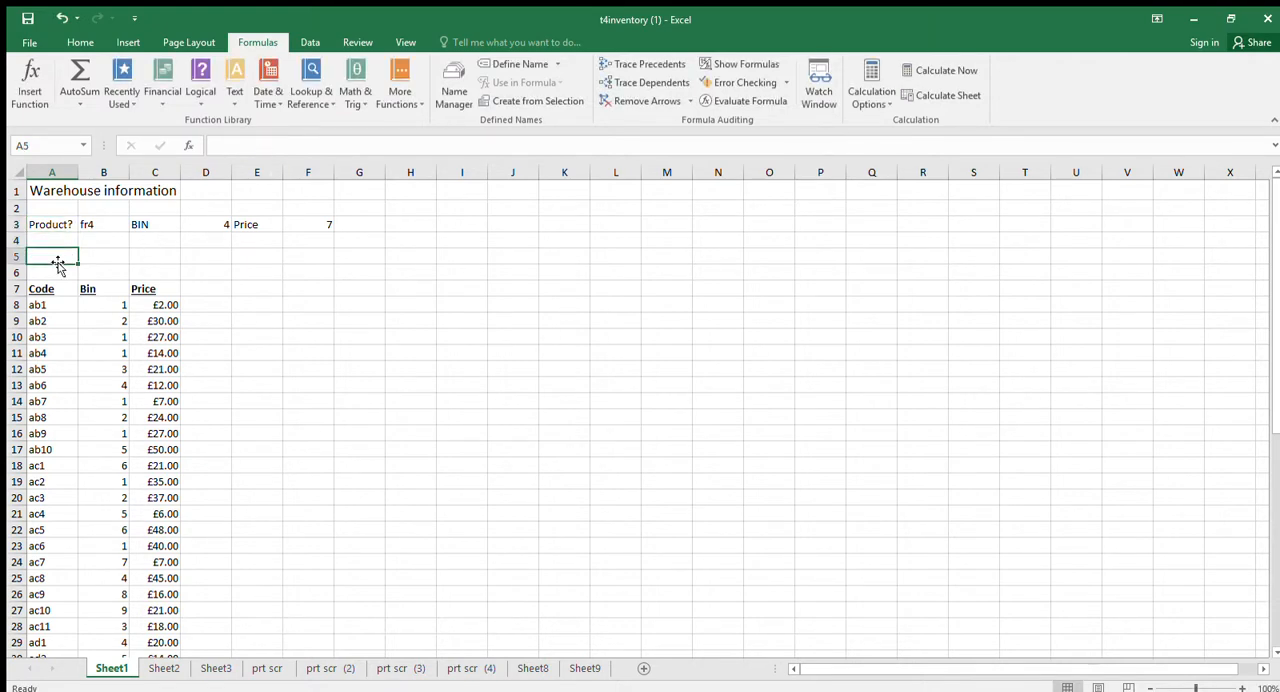
{"action": "type", "text": "Product2?"}
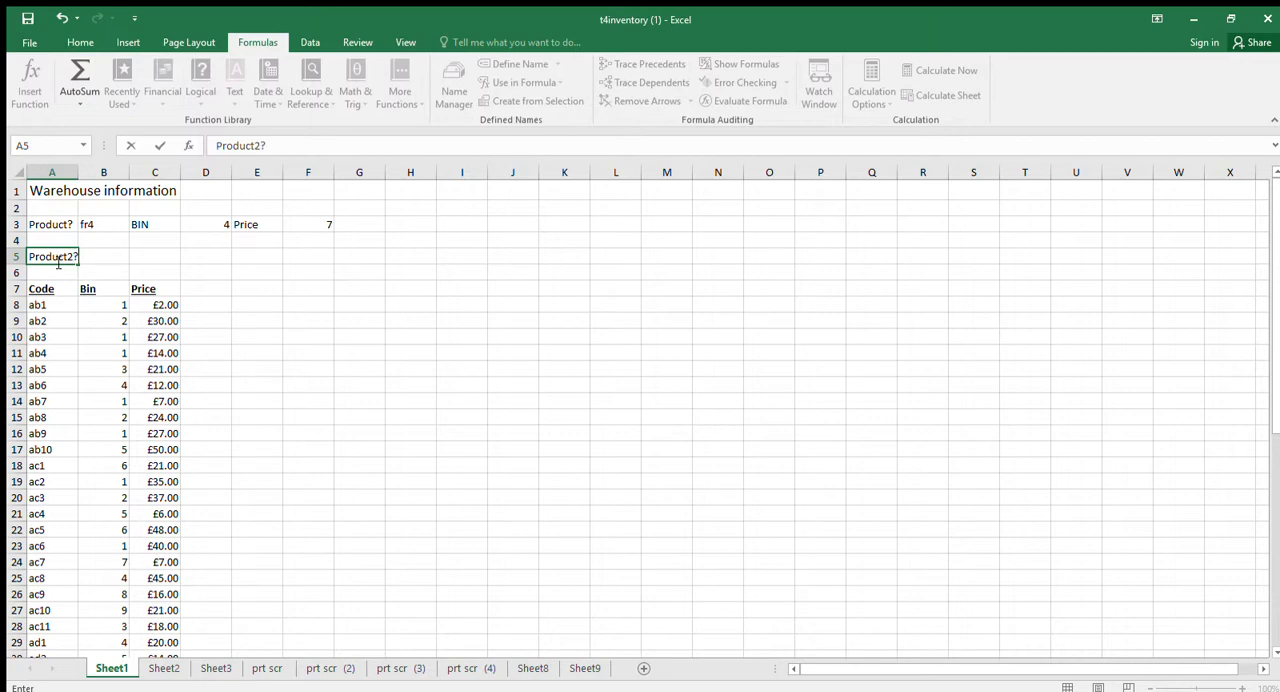
{"action": "left_click", "coordinate": [137, 287]}
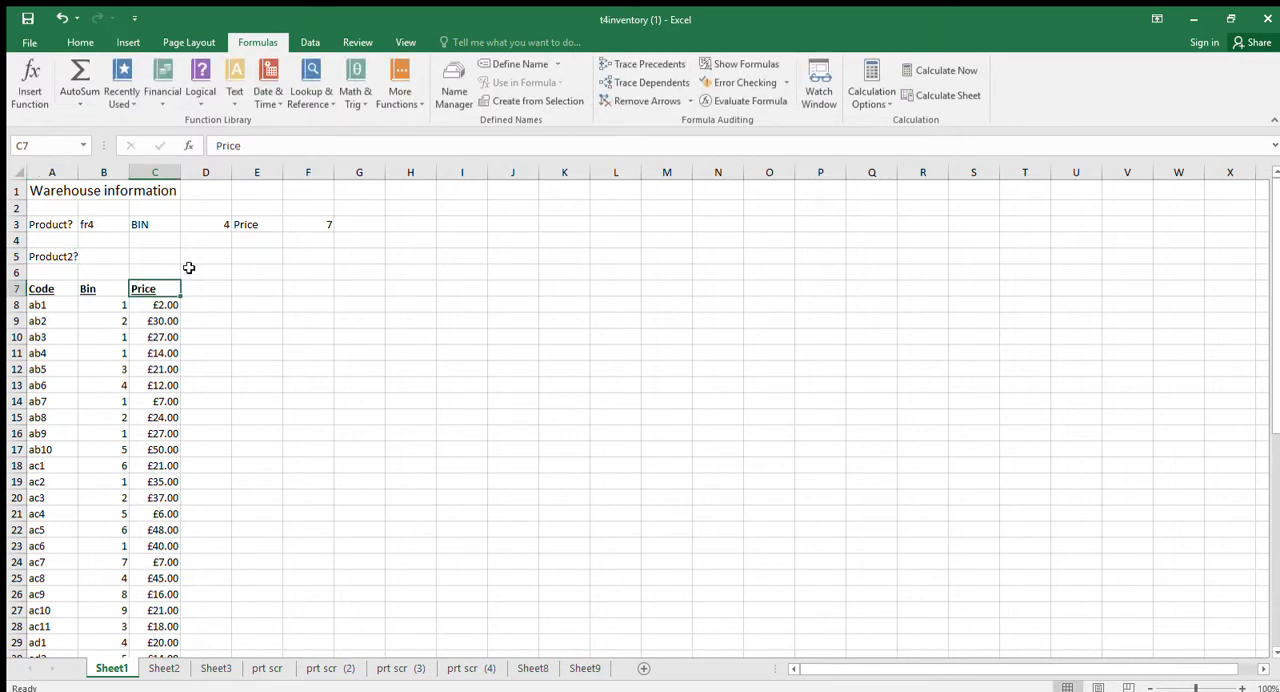
{"action": "left_click", "coordinate": [124, 258]}
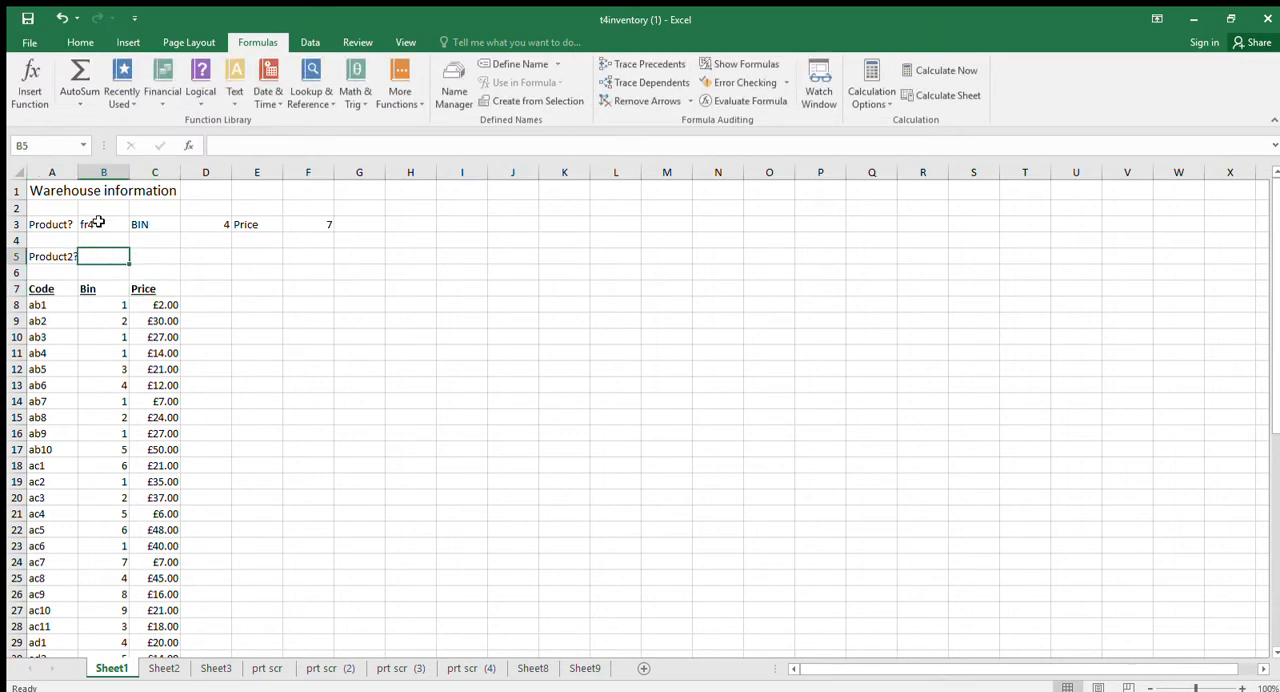
{"action": "left_click_drag", "start_coordinate": [75, 174], "coordinate": [84, 177]}
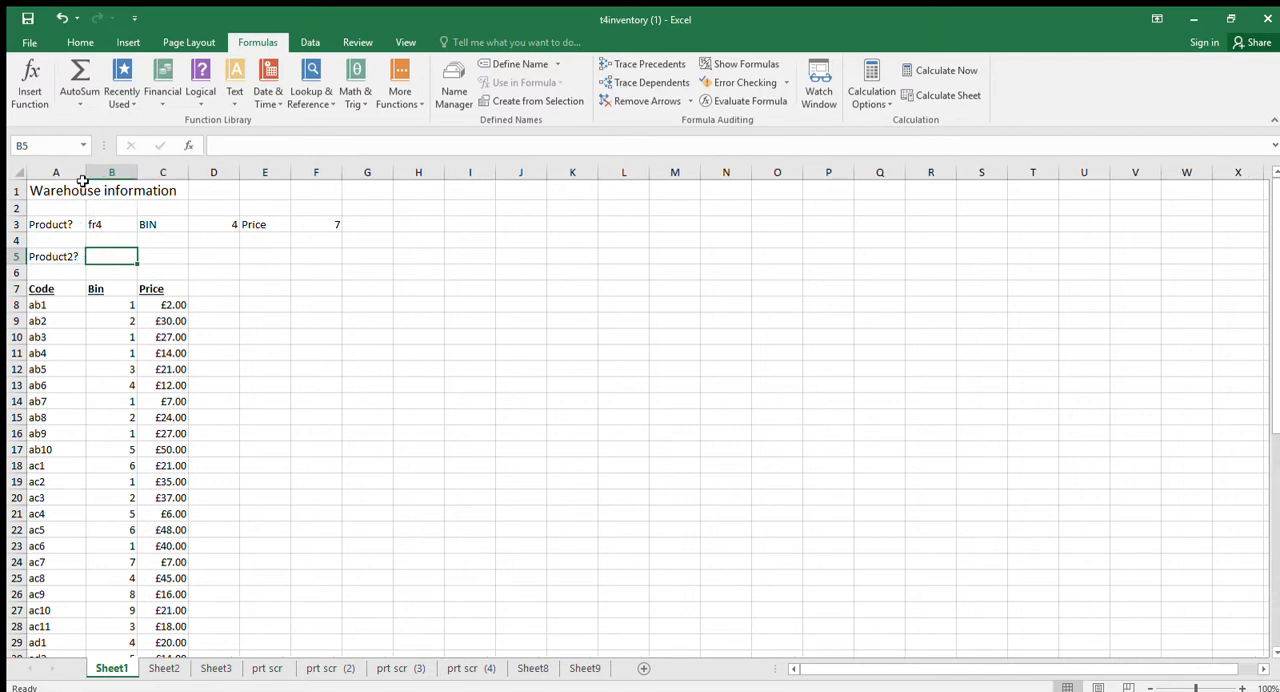
Enter the label "BIN2" in C5 and the label "Price 2" in E5.
{"action": "left_click", "coordinate": [152, 258]}
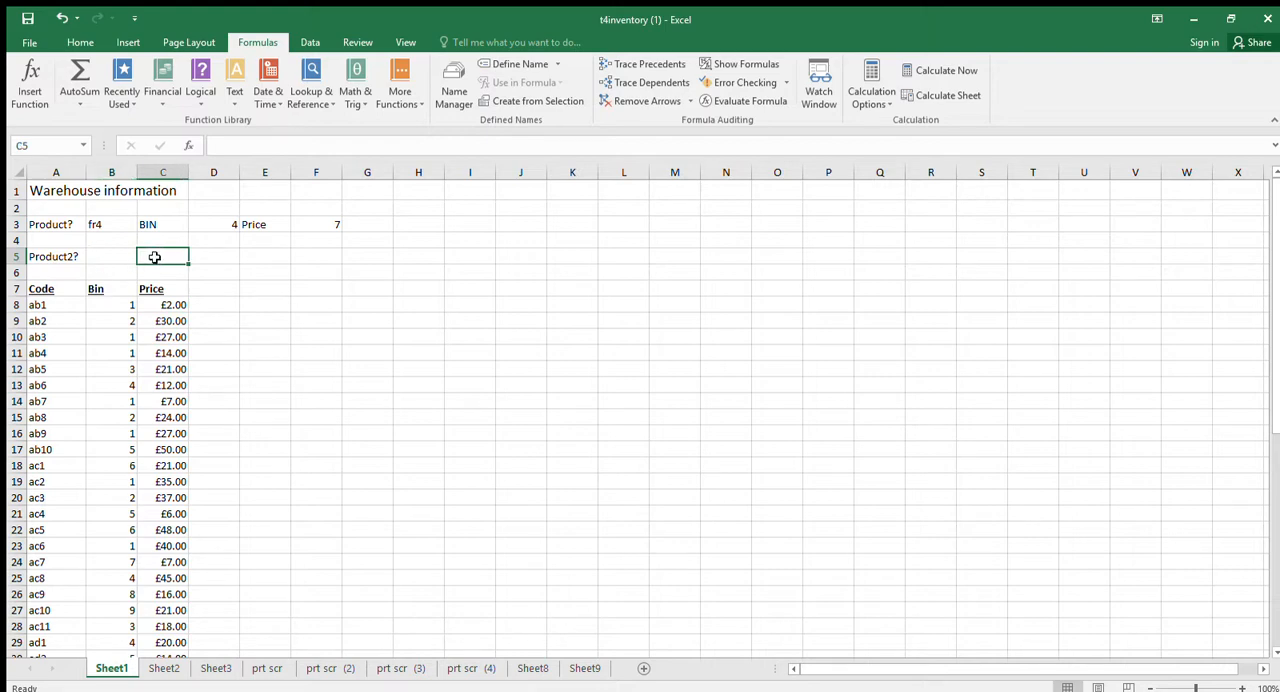
{"action": "type", "text": "BIN2"}
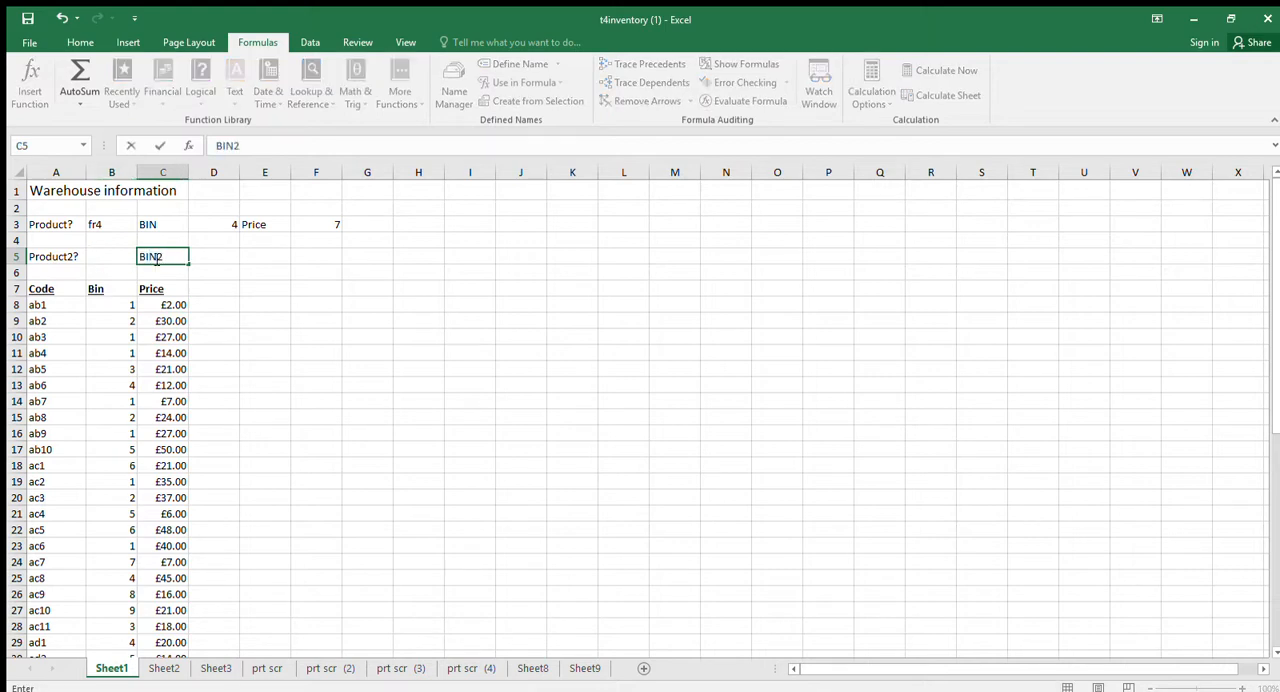
{"action": "key", "text": "Return"}
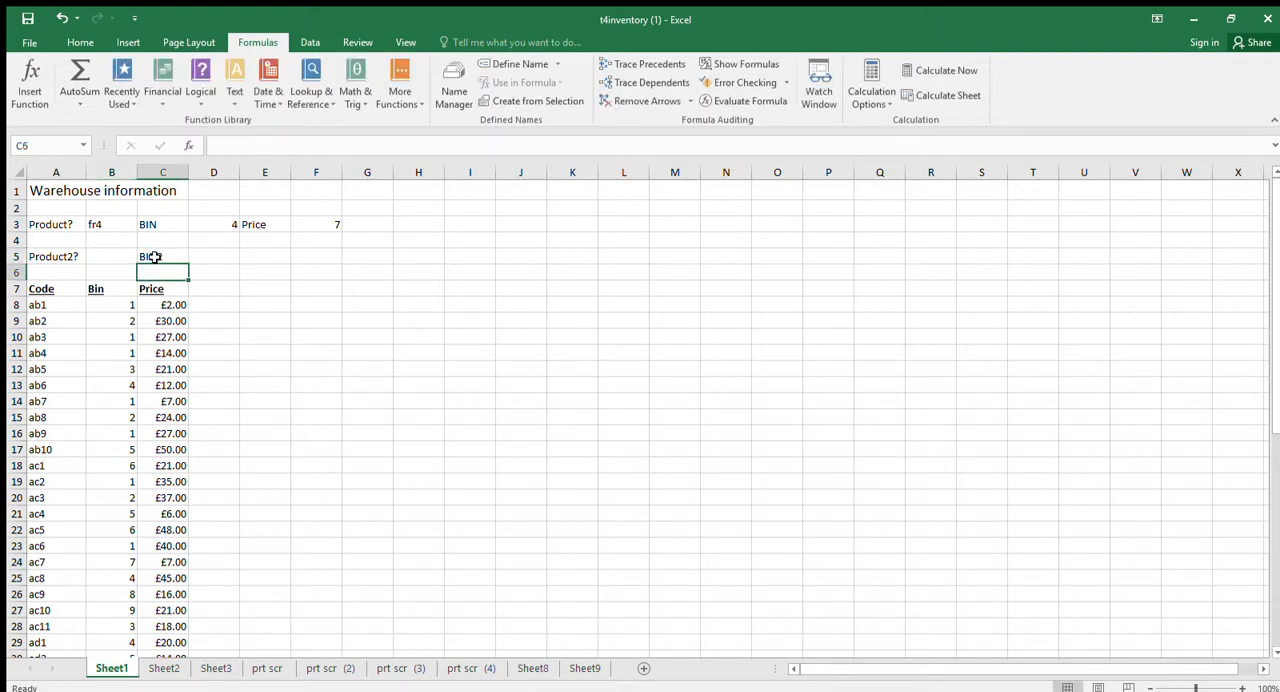
{"action": "key", "text": "Up"}
{"action": "key", "text": "Right"}
{"action": "key", "text": "Right"}
{"action": "type", "text": "Pr"}
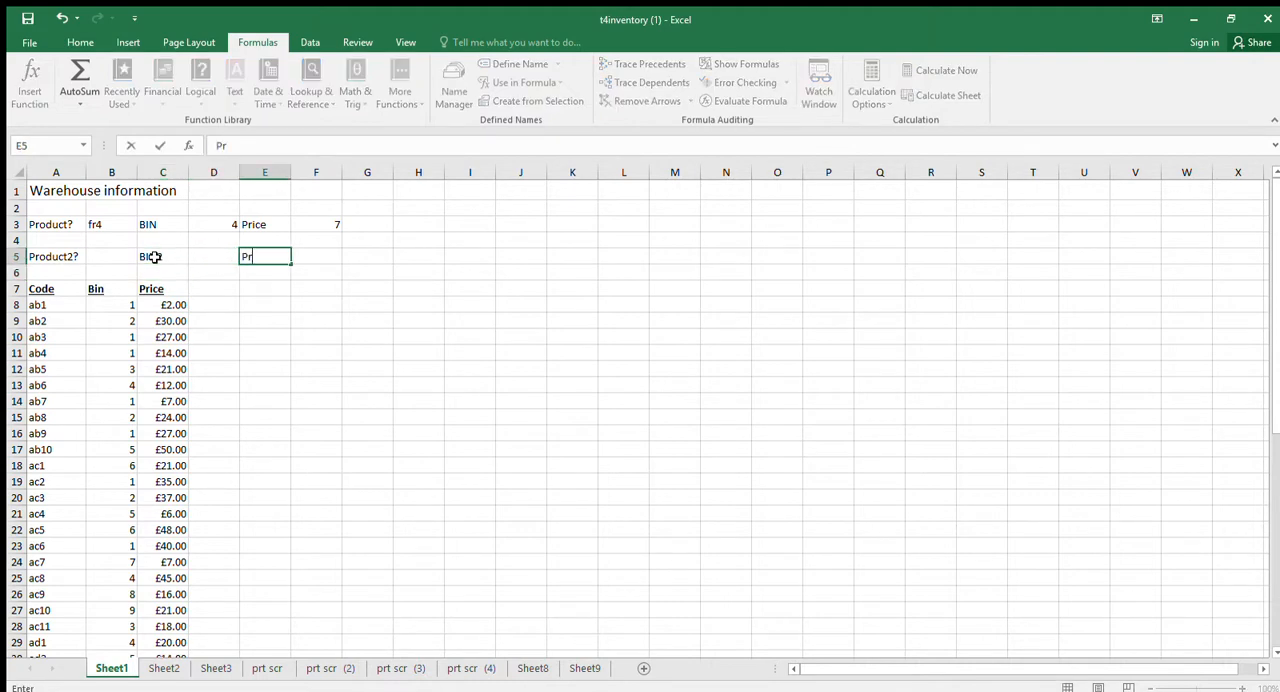
{"action": "type", "text": "ice 2"}
{"action": "key", "text": "Return"}
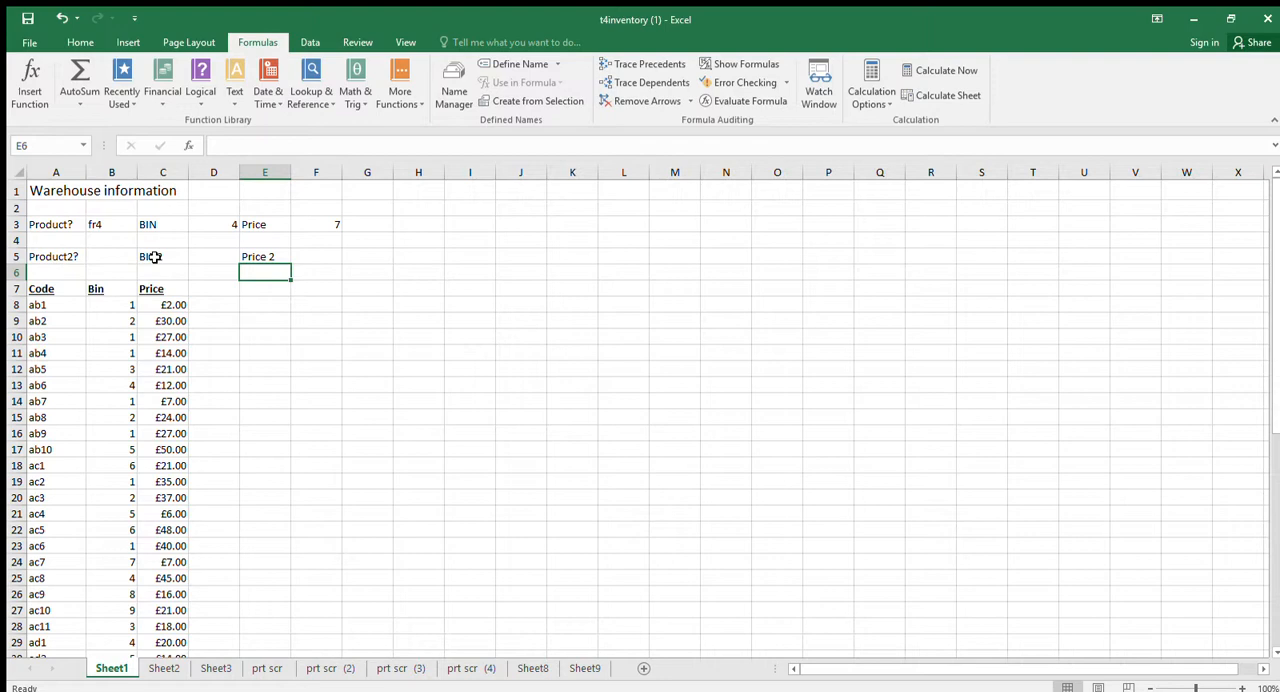
Enter the product code ab1 in B5 as the second product to look up.
{"action": "key", "text": "Left"}
{"action": "key", "text": "Left"}
{"action": "key", "text": "Left"}
{"action": "key", "text": "Left"}
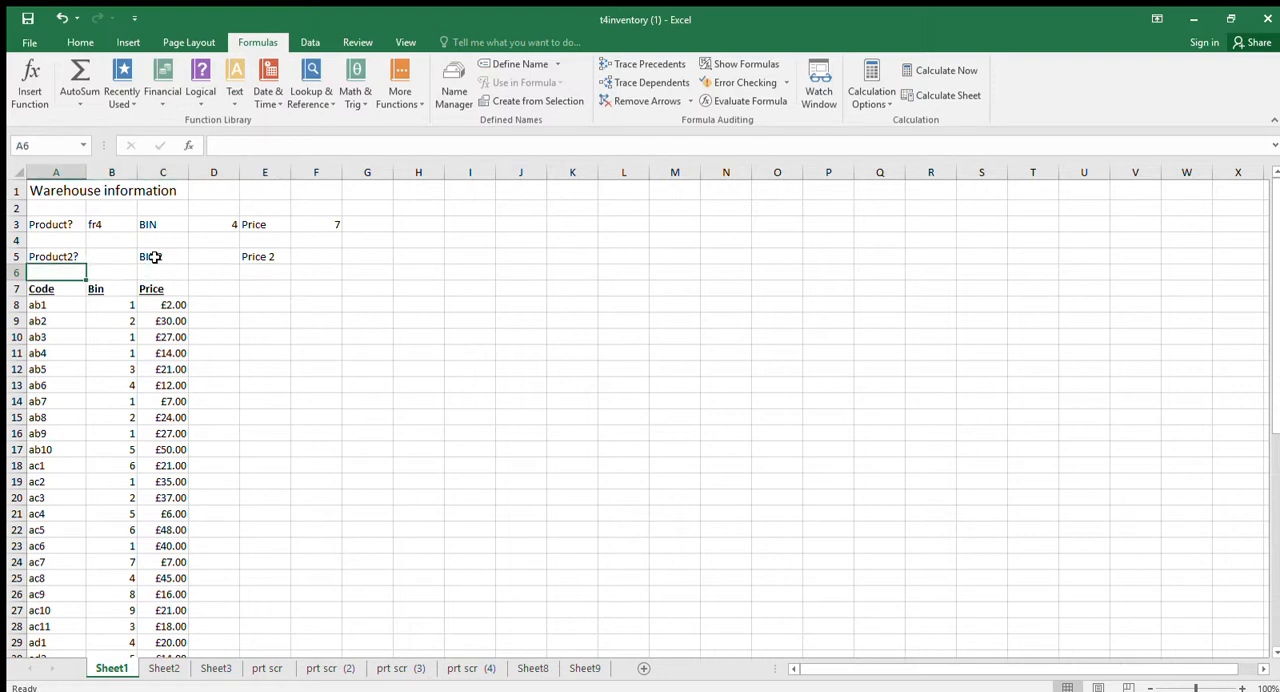
{"action": "key", "text": "Up"}
{"action": "key", "text": "Right"}
{"action": "type", "text": "ab"}
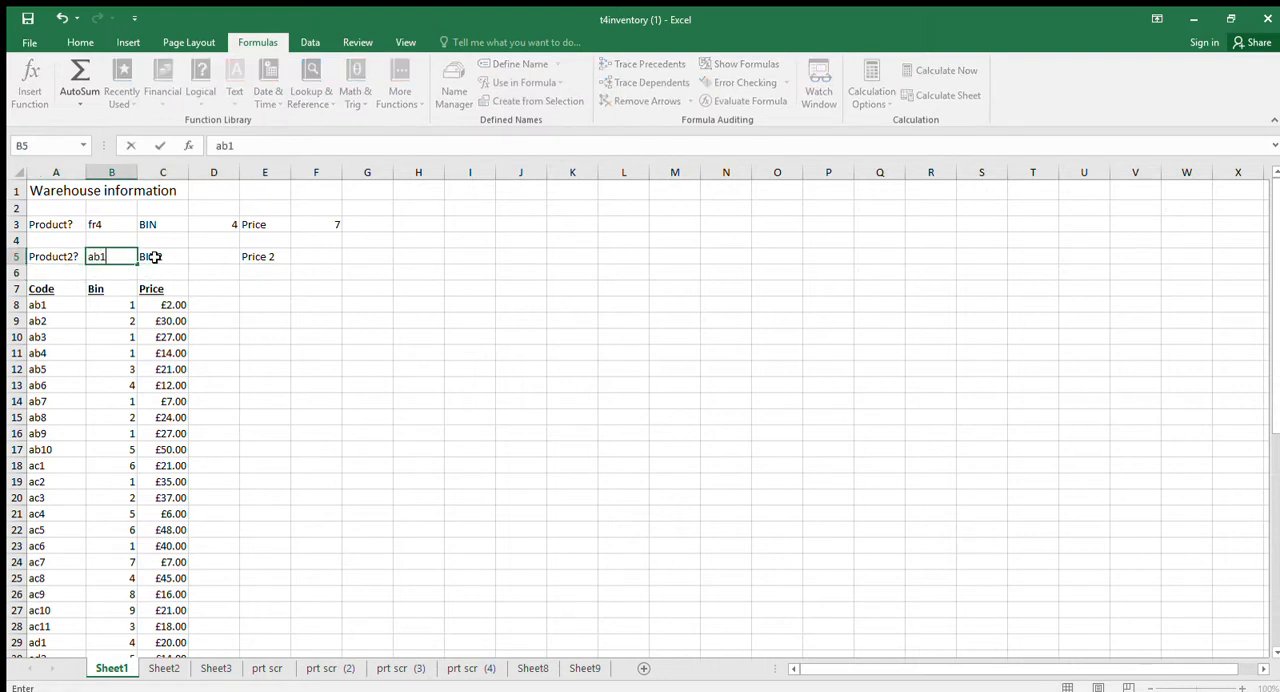
{"action": "key", "text": "Return"}
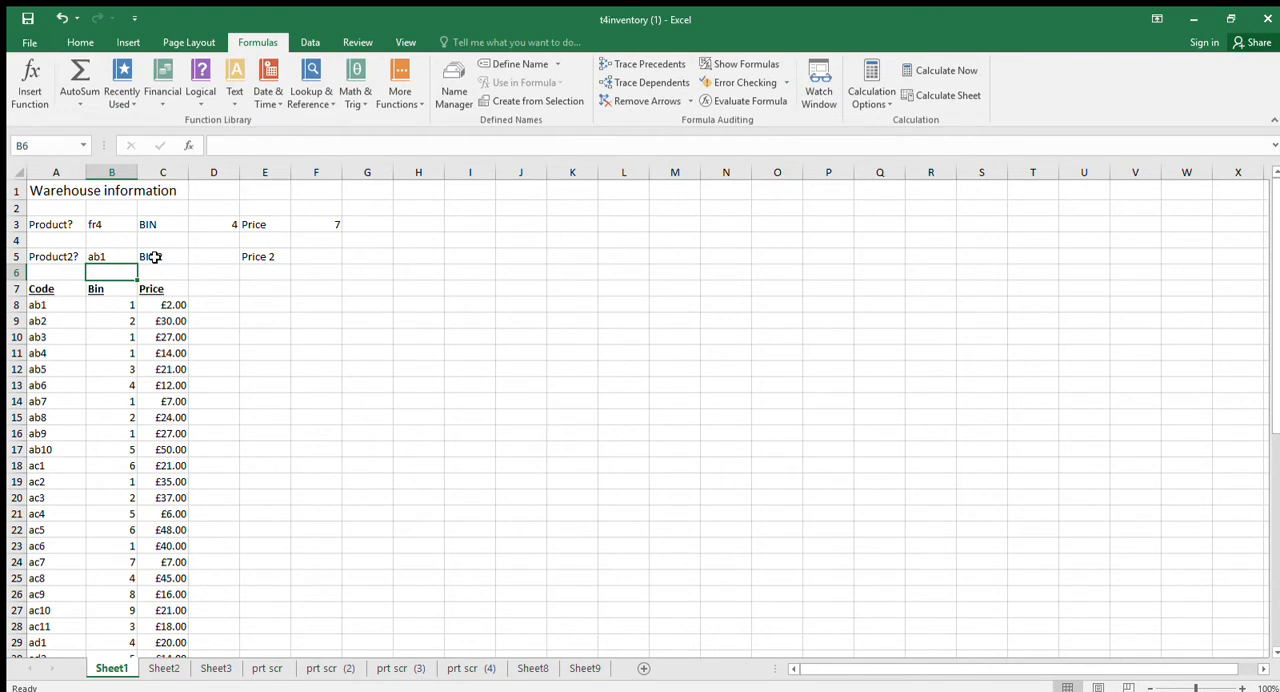
Check D3's bin lookup and the VLOOKUP dialog screenshots on prt scr (4) and Sheet8 as a model for D5.
{"action": "key", "text": "Down"}
{"action": "key", "text": "Down"}
{"action": "key", "text": "Up"}
{"action": "key", "text": "Up"}
{"action": "key", "text": "Up"}
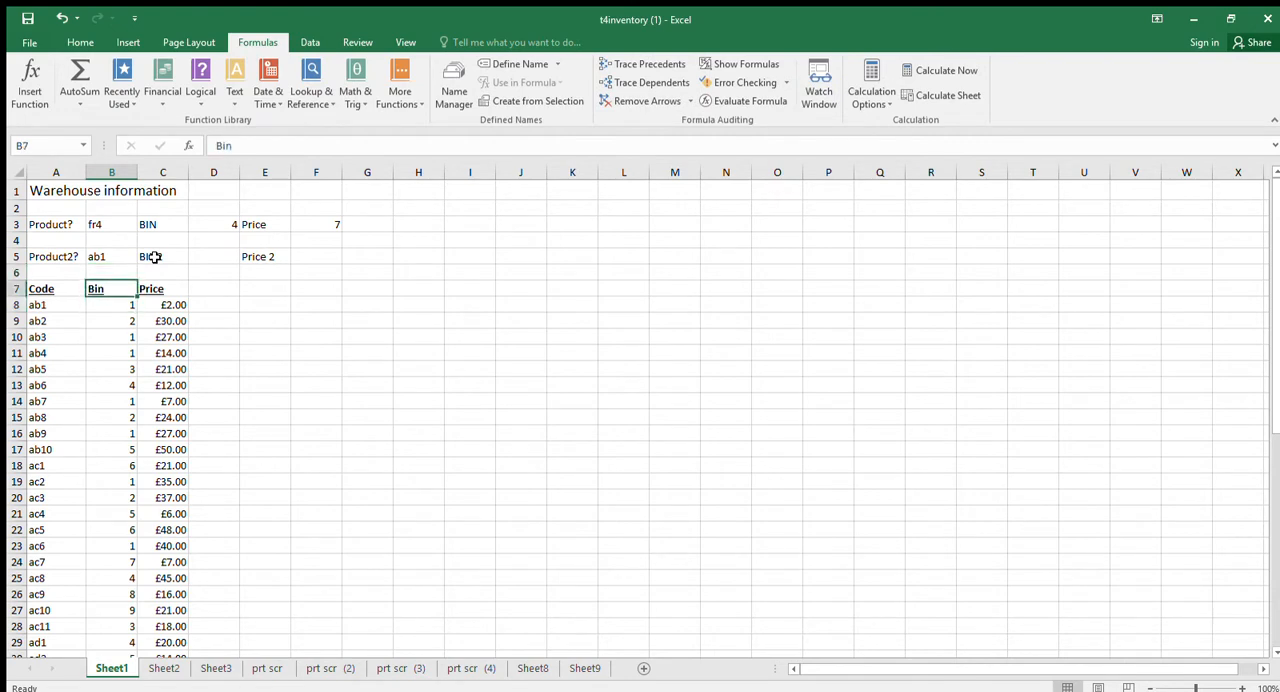
{"action": "key", "text": "Right"}
{"action": "key", "text": "Right"}
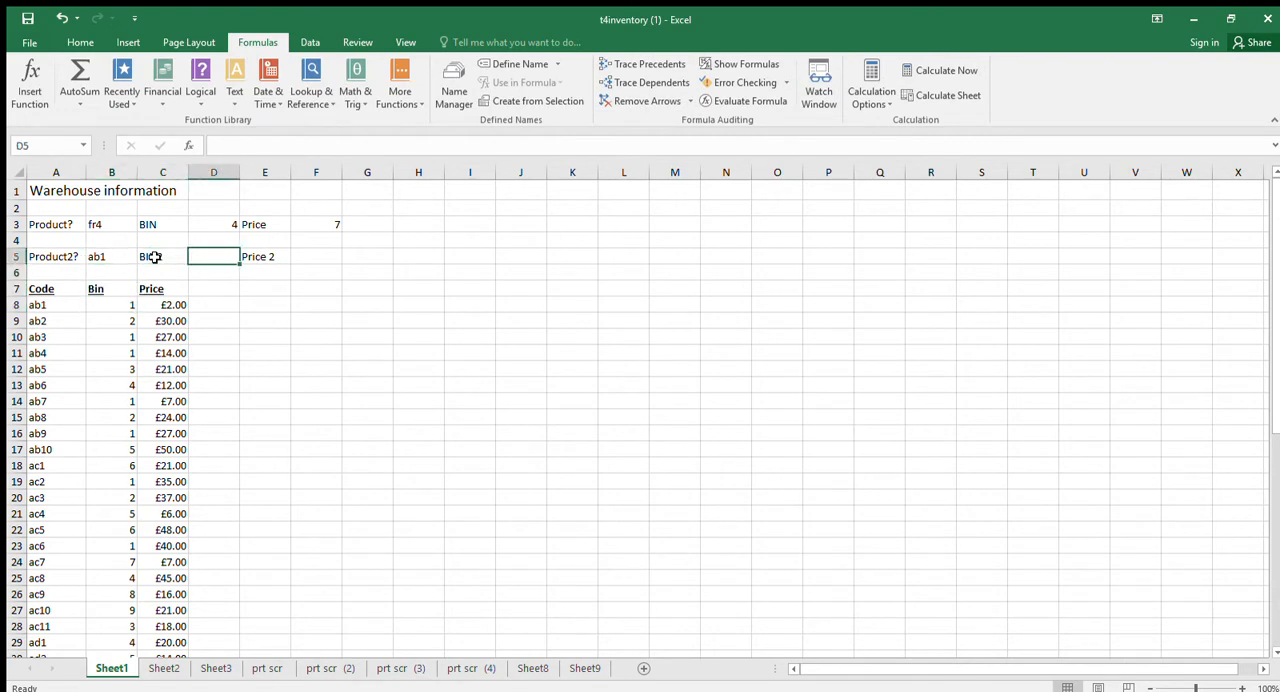
{"action": "left_click", "coordinate": [229, 224]}
{"action": "left_click", "coordinate": [223, 250]}
{"action": "left_click", "coordinate": [418, 668]}
{"action": "left_click", "coordinate": [450, 668]}
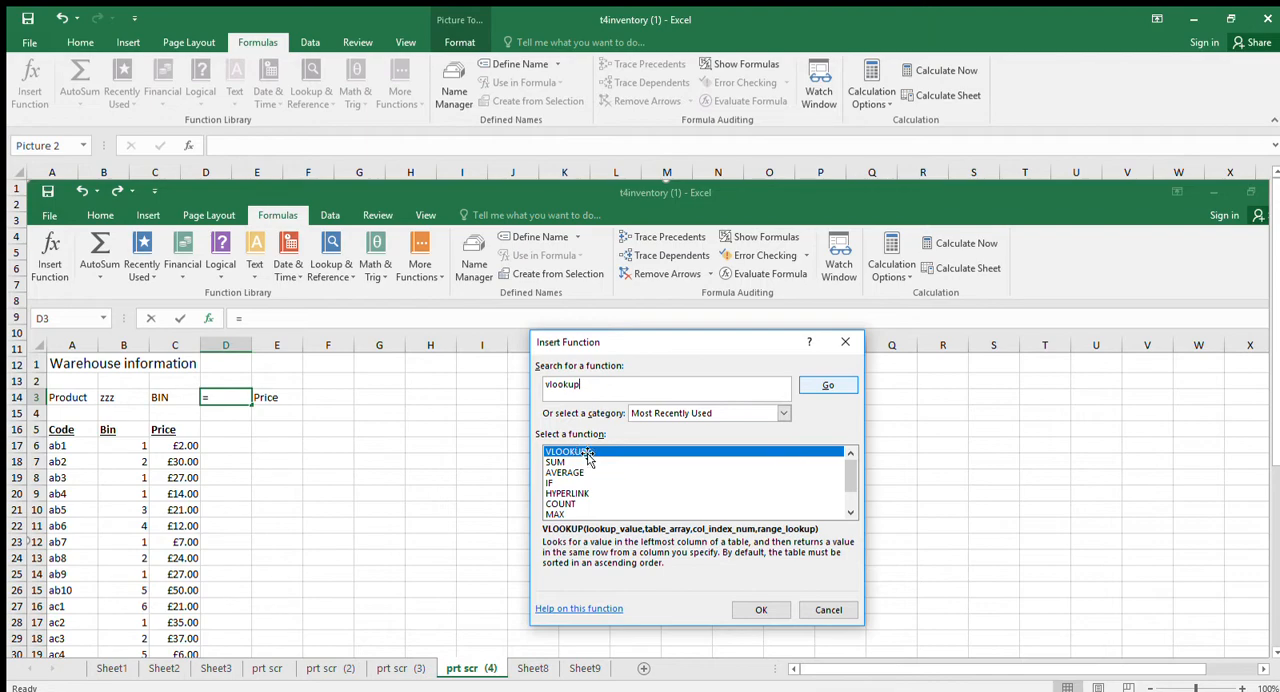
{"action": "left_click", "coordinate": [533, 668]}
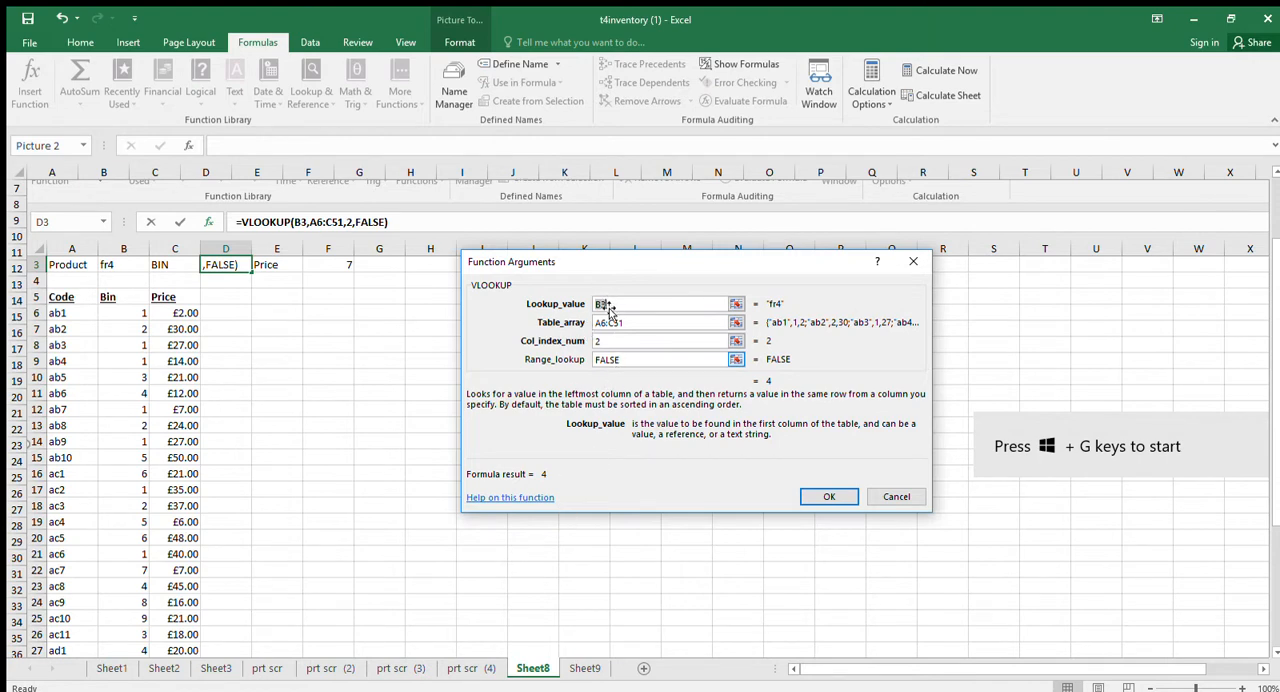
Start a VLOOKUP formula in D5 on Sheet1 with B5 as the lookup value.
{"action": "left_click", "coordinate": [113, 668]}
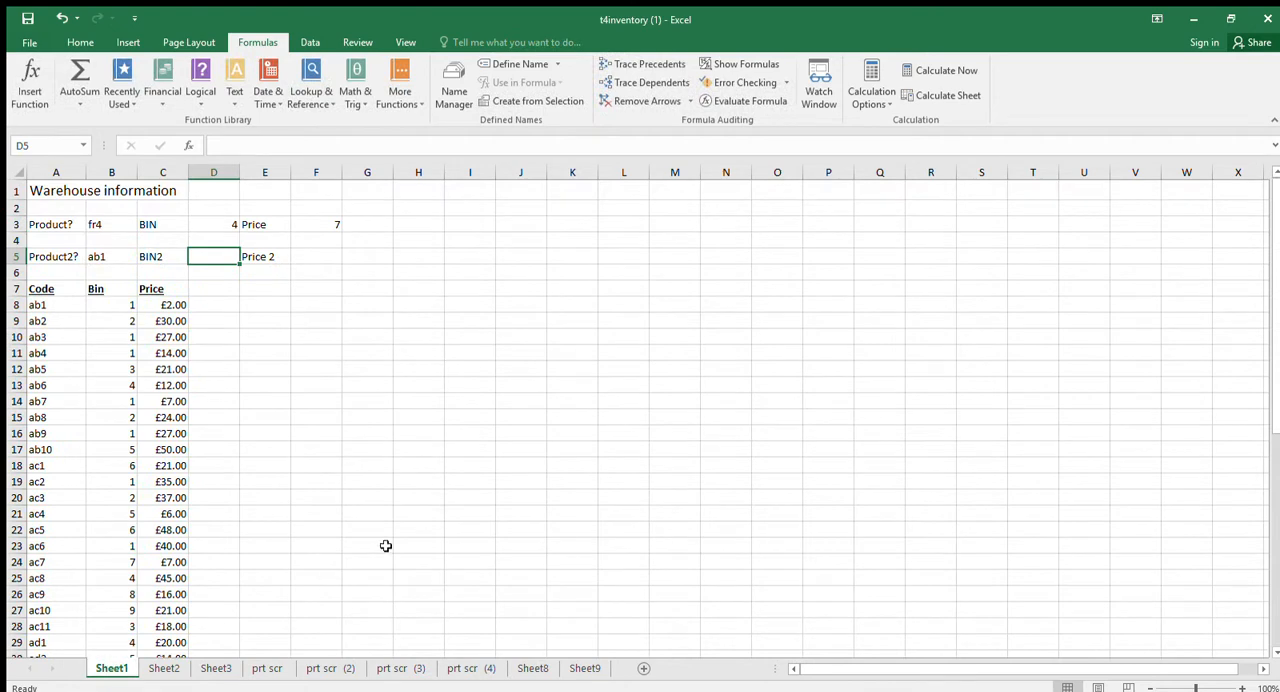
{"action": "type", "text": "=vlook"}
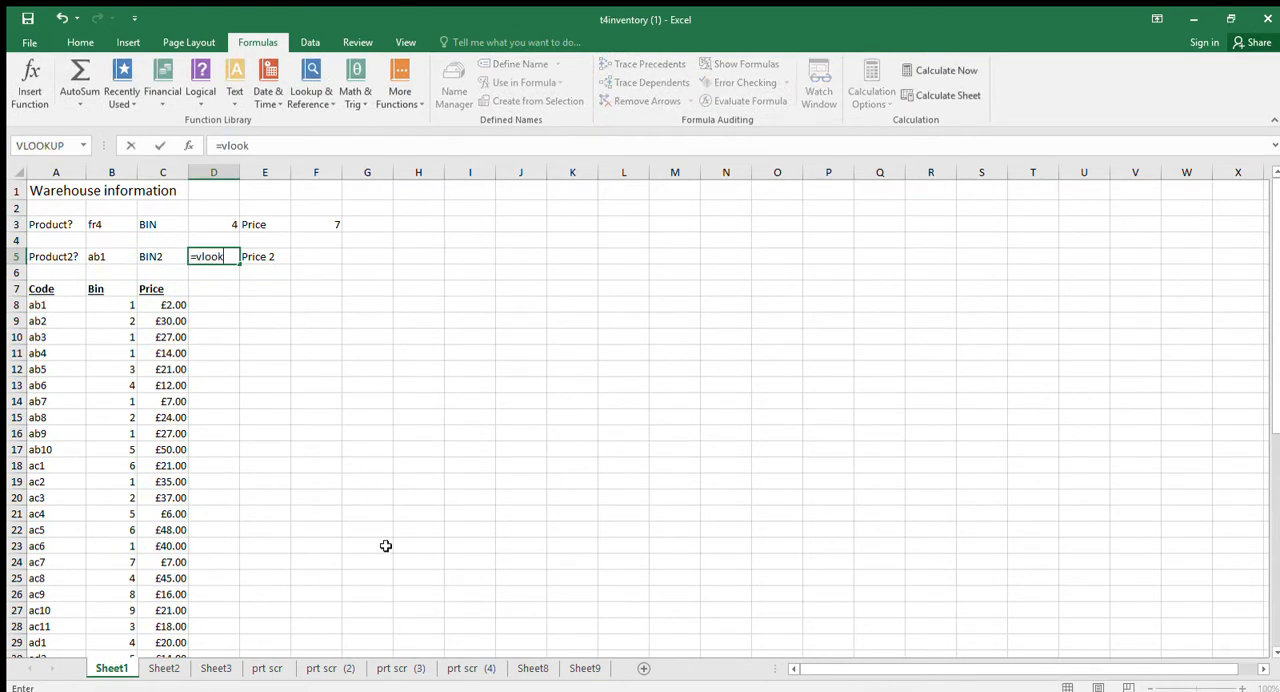
{"action": "type", "text": "up9"}
{"action": "left_click", "coordinate": [90, 258]}
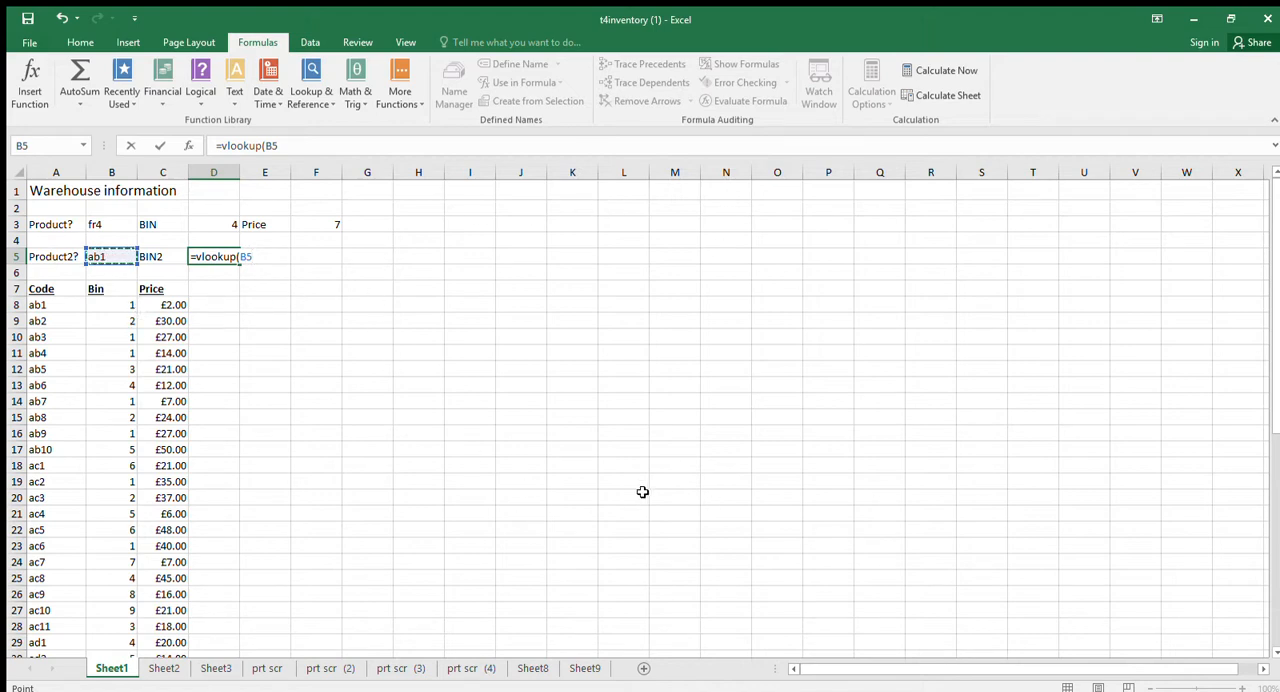
Set the table array of D5's VLOOKUP to A8:C53, covering every product row.
{"action": "type", "text": ","}
{"action": "left_click_drag", "start_coordinate": [38, 304], "coordinate": [165, 658]}
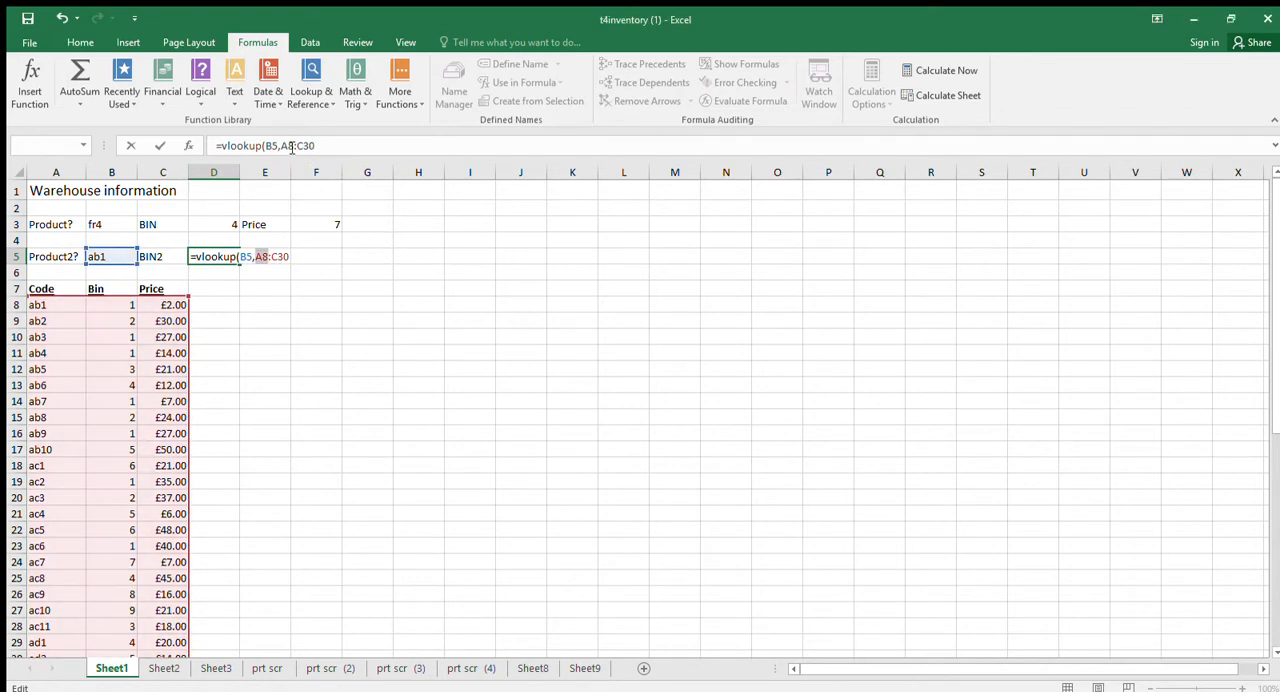
{"action": "left_click_drag", "start_coordinate": [281, 147], "coordinate": [295, 147]}
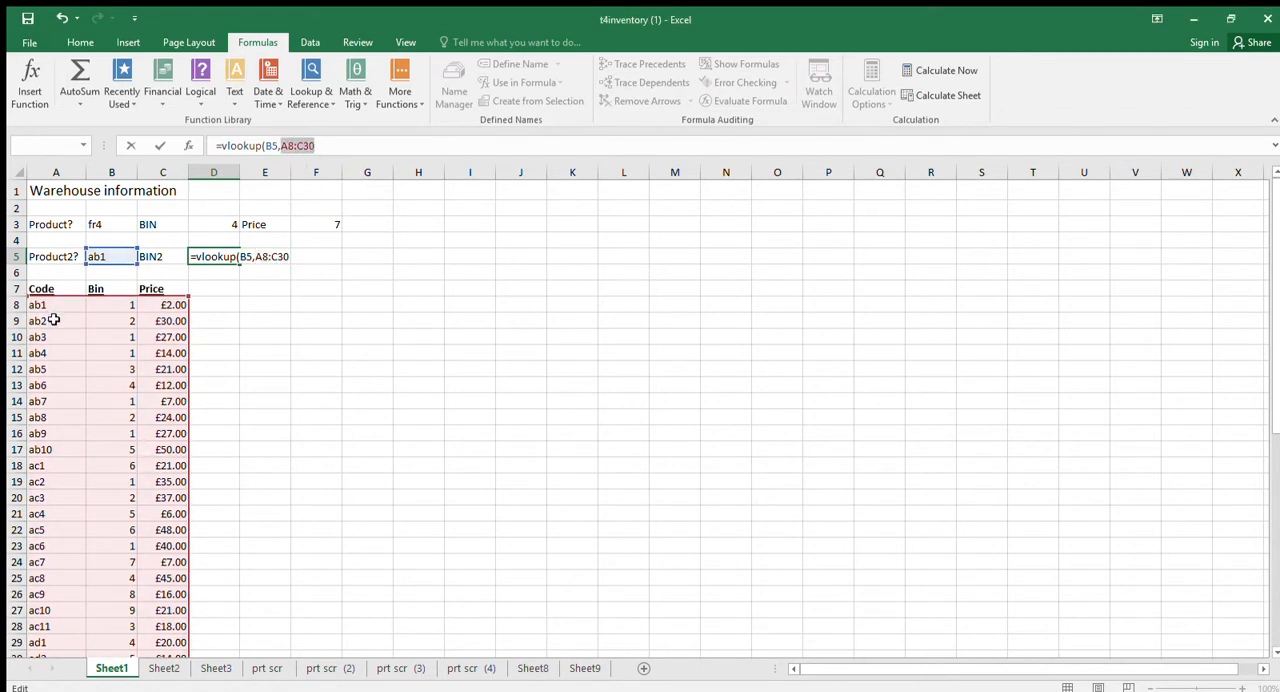
{"action": "mouse_move", "coordinate": [40, 304]}
{"action": "left_mouse_down"}
{"action": "mouse_move", "coordinate": [137, 318]}
{"action": "mouse_move", "coordinate": [157, 432]}
{"action": "mouse_move", "coordinate": [167, 686]}
{"action": "mouse_move", "coordinate": [180, 596]}
{"action": "left_mouse_up"}
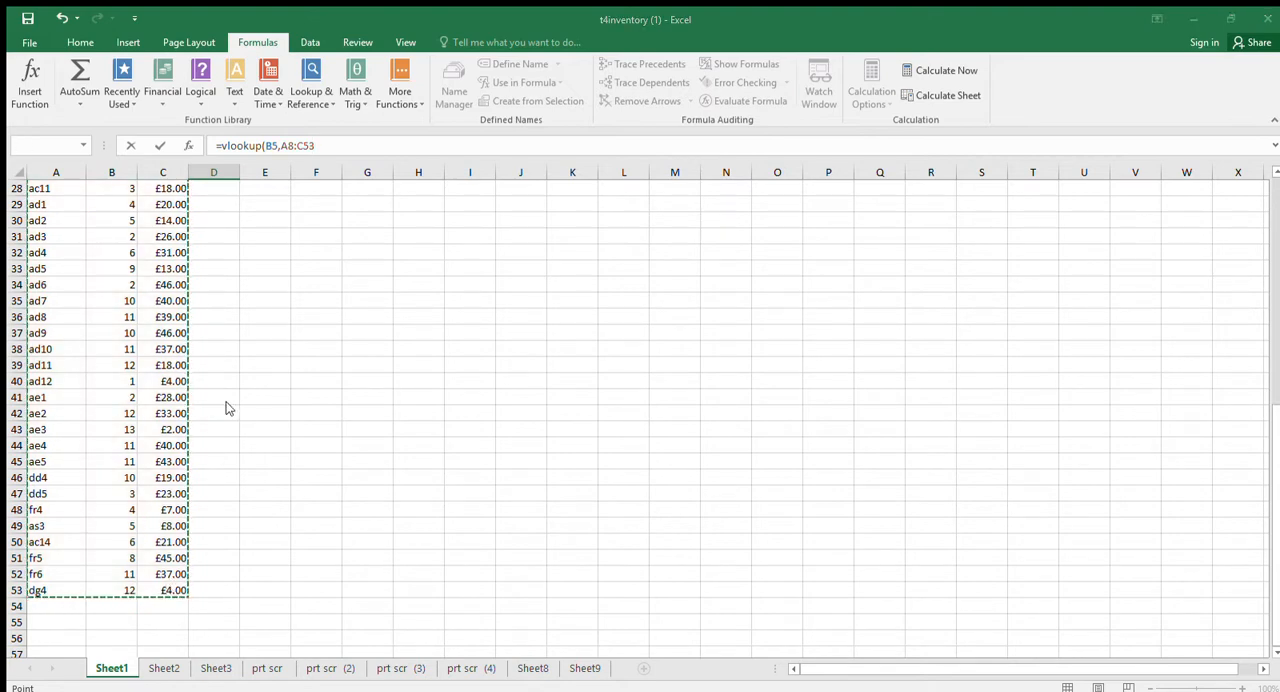
{"action": "left_click", "coordinate": [651, 415]}
{"action": "left_click", "coordinate": [337, 152]}
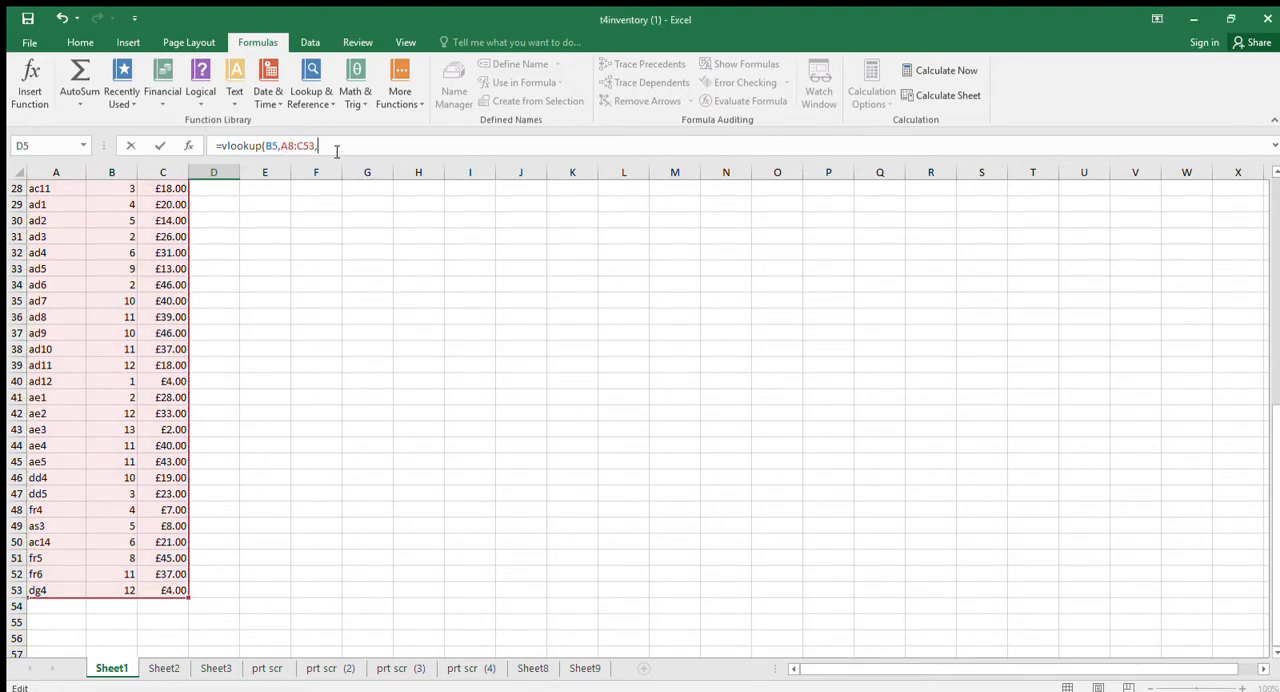
{"action": "left_click_drag", "start_coordinate": [1273, 447], "coordinate": [1271, 188]}
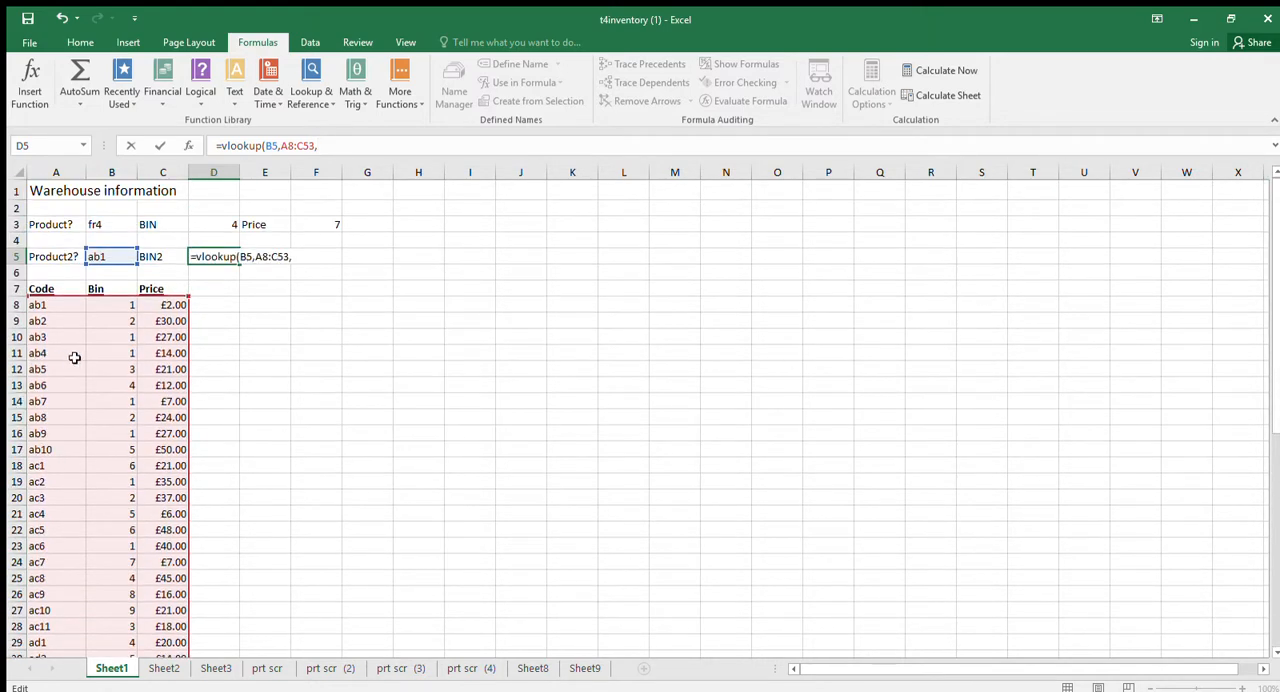
Complete D5's VLOOKUP with column index 2 and false for an exact match.
{"action": "type", "text": "2,false"}
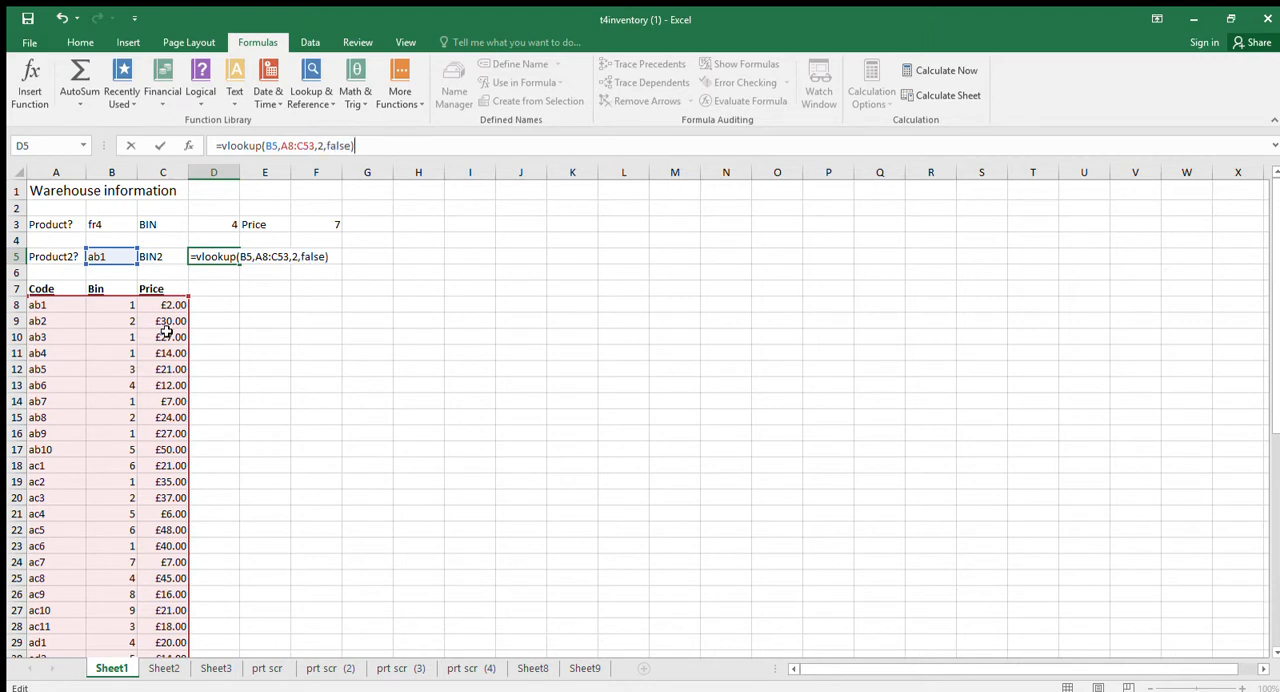
{"action": "key", "text": "Return"}
{"action": "key", "text": "Up"}
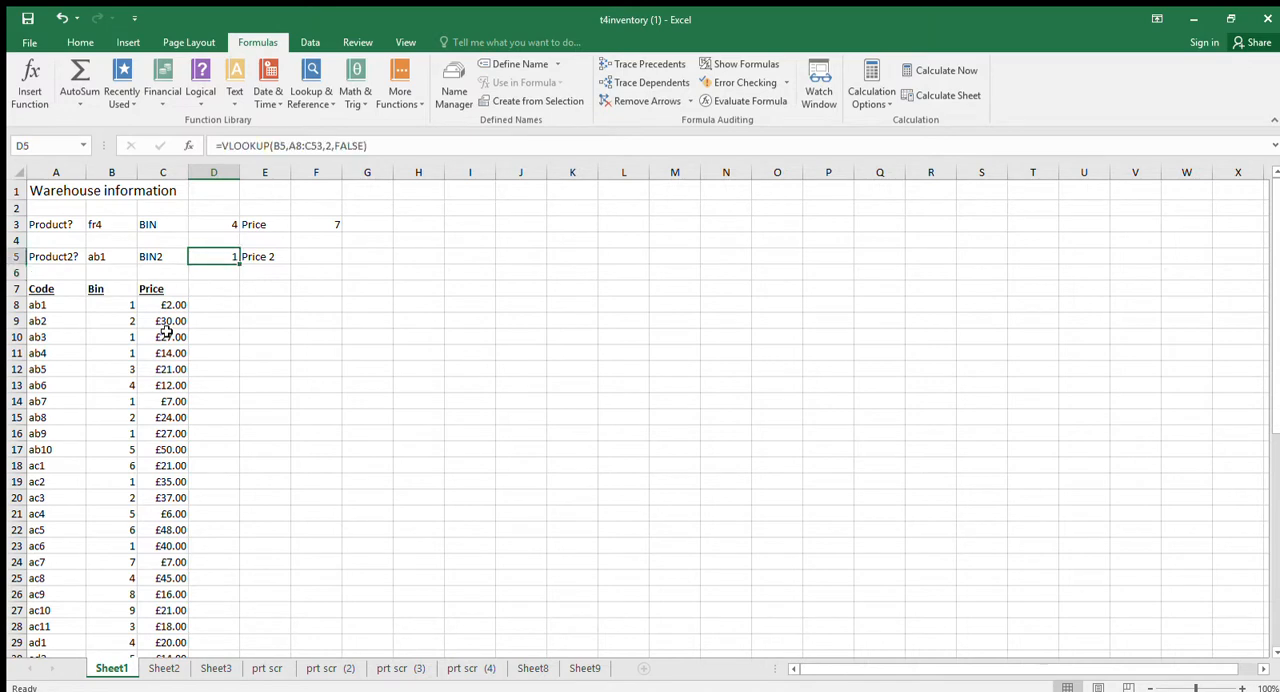
Start a VLOOKUP formula in F5 on Sheet1 with B5 as the lookup value.
{"action": "key", "text": "Right"}
{"action": "key", "text": "Right"}
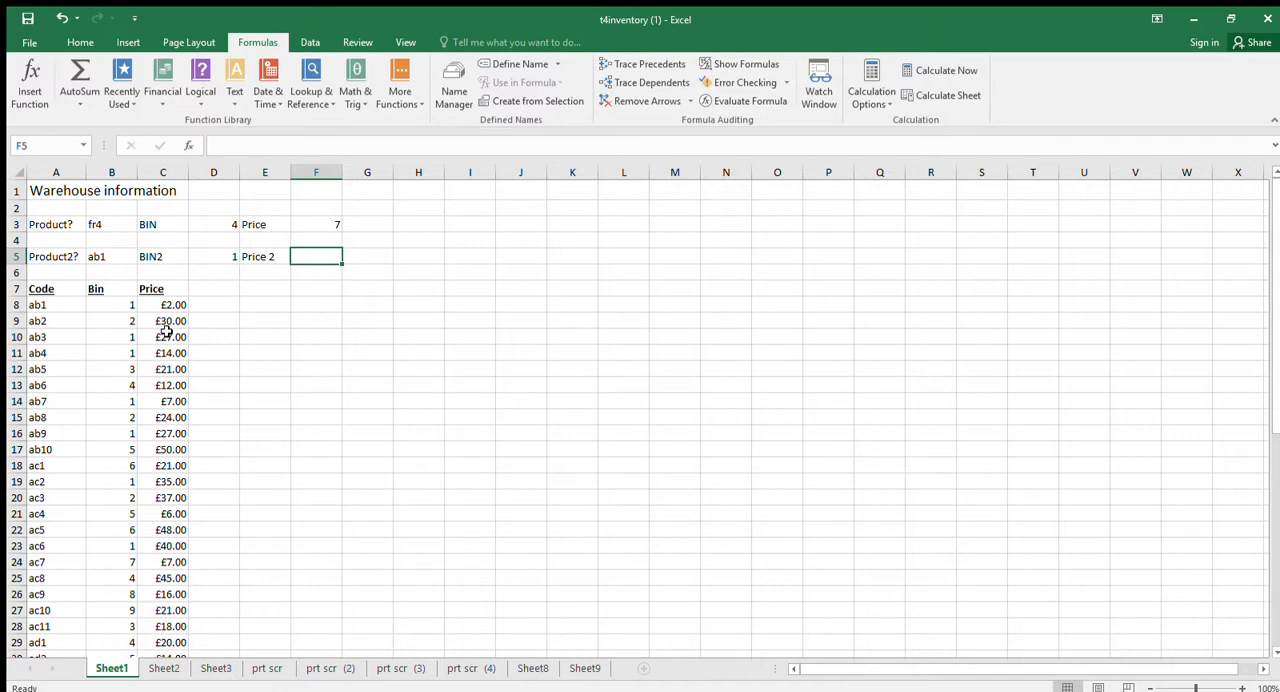
{"action": "type", "text": "=vlookup("}
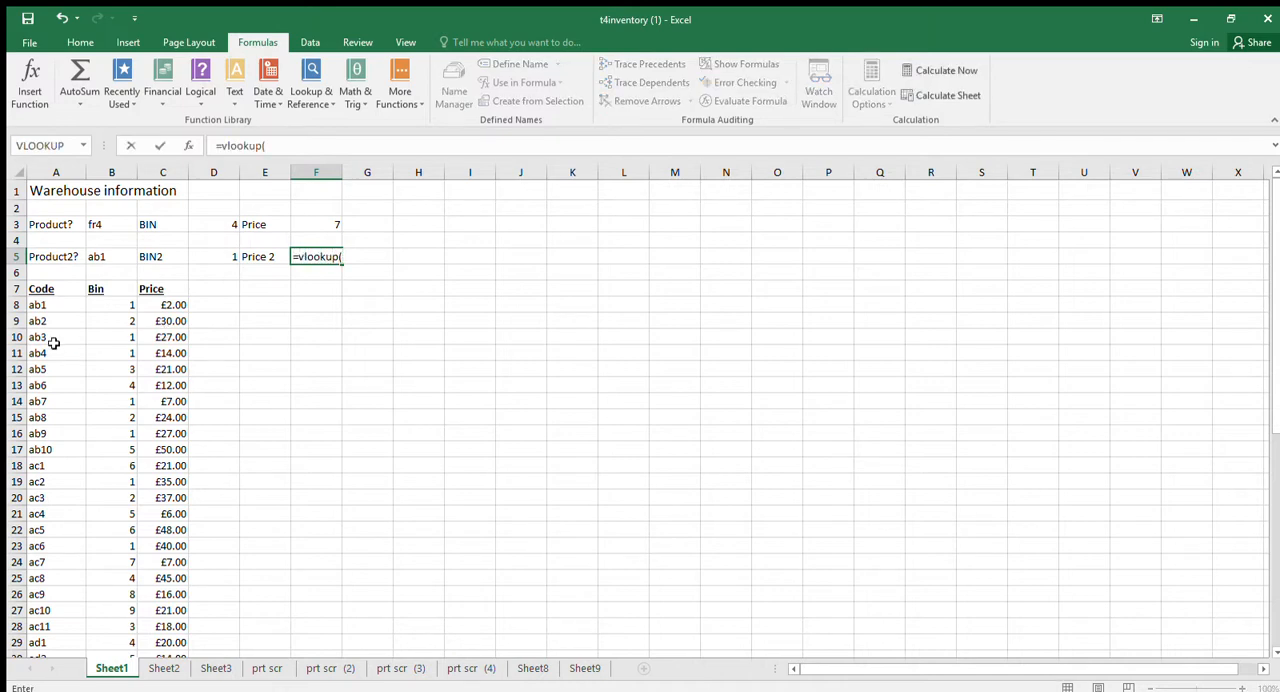
{"action": "left_click", "coordinate": [106, 262]}
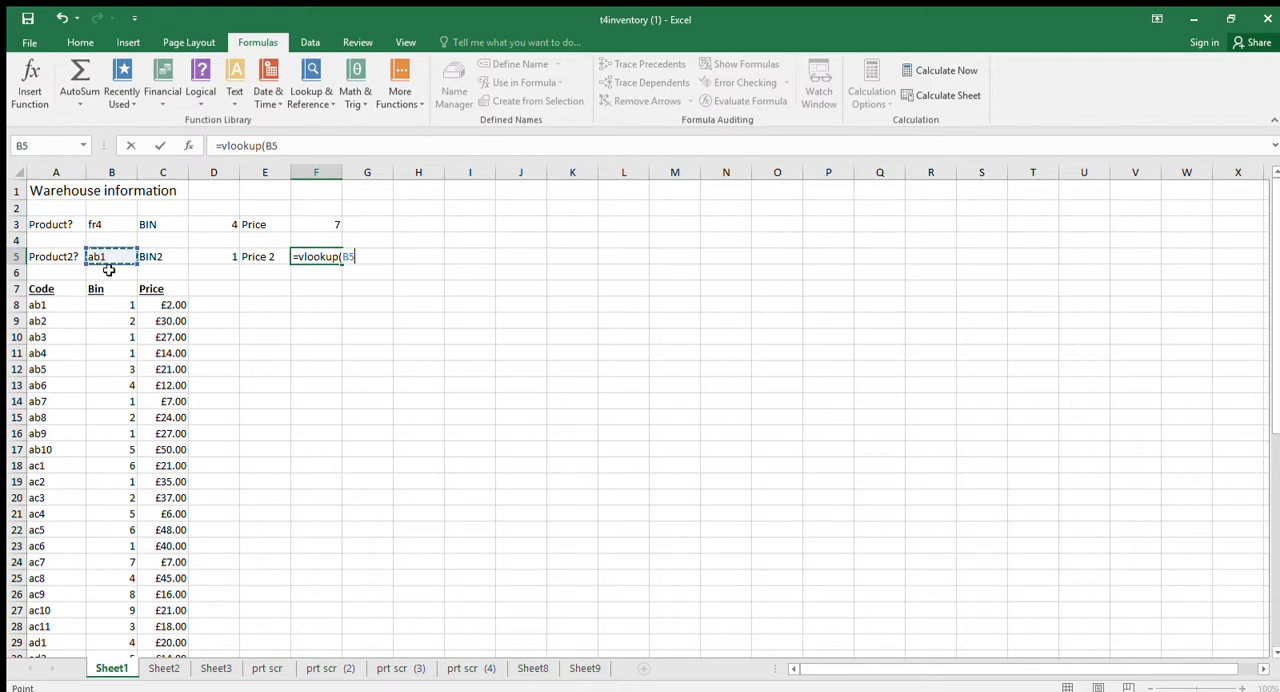
{"action": "type", "text": ","}
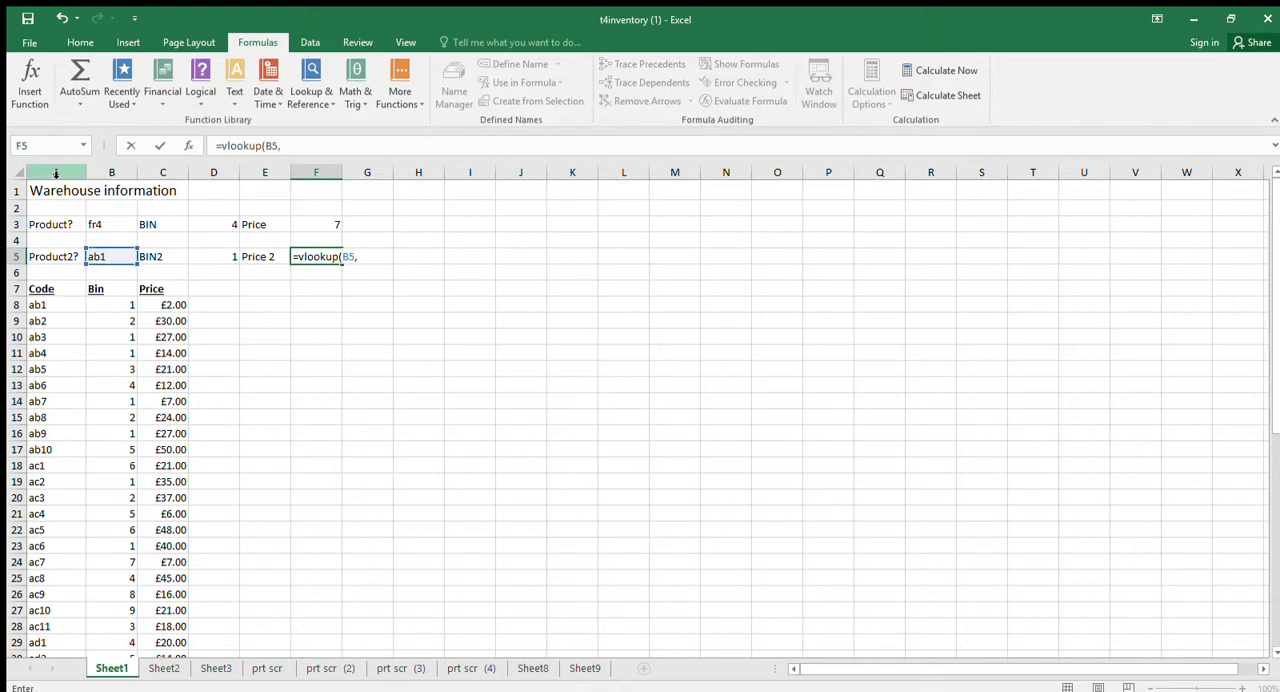
Complete F5's VLOOKUP with columns A:C as the table array, column index 3 and false for an exact match.
{"action": "left_click_drag", "start_coordinate": [55, 174], "coordinate": [163, 174]}
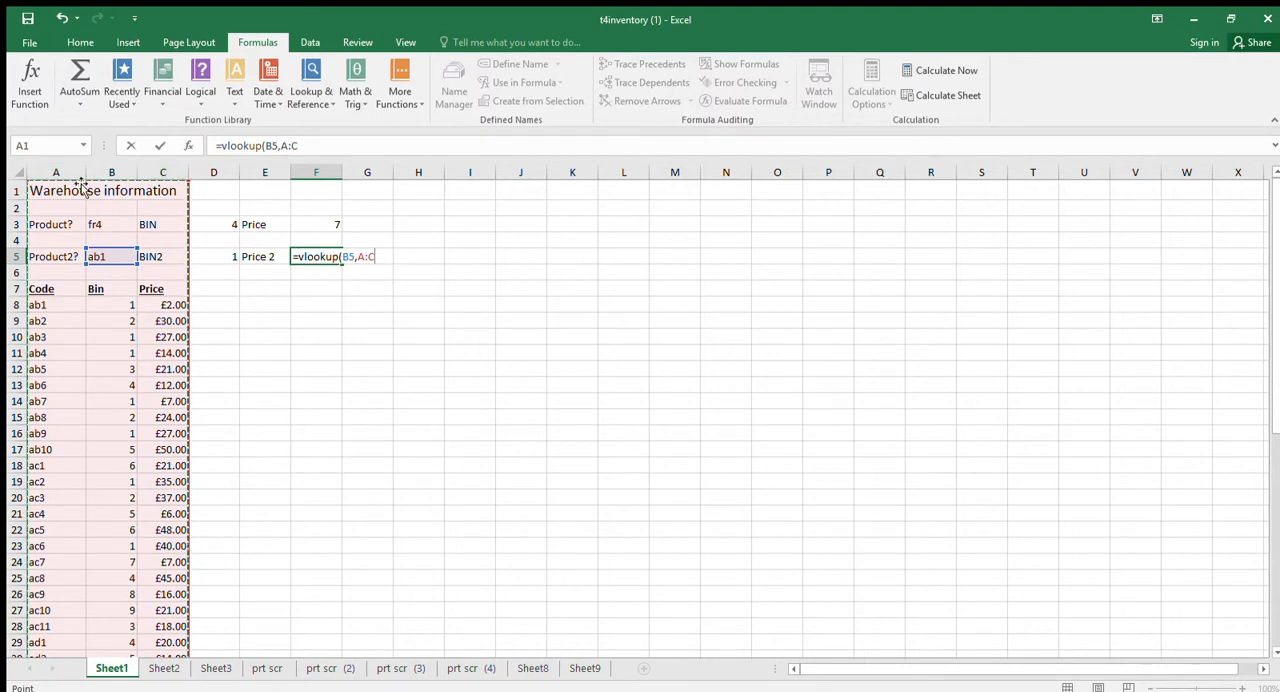
{"action": "left_click", "coordinate": [263, 334]}
{"action": "left_click_drag", "start_coordinate": [56, 172], "coordinate": [55, 170]}
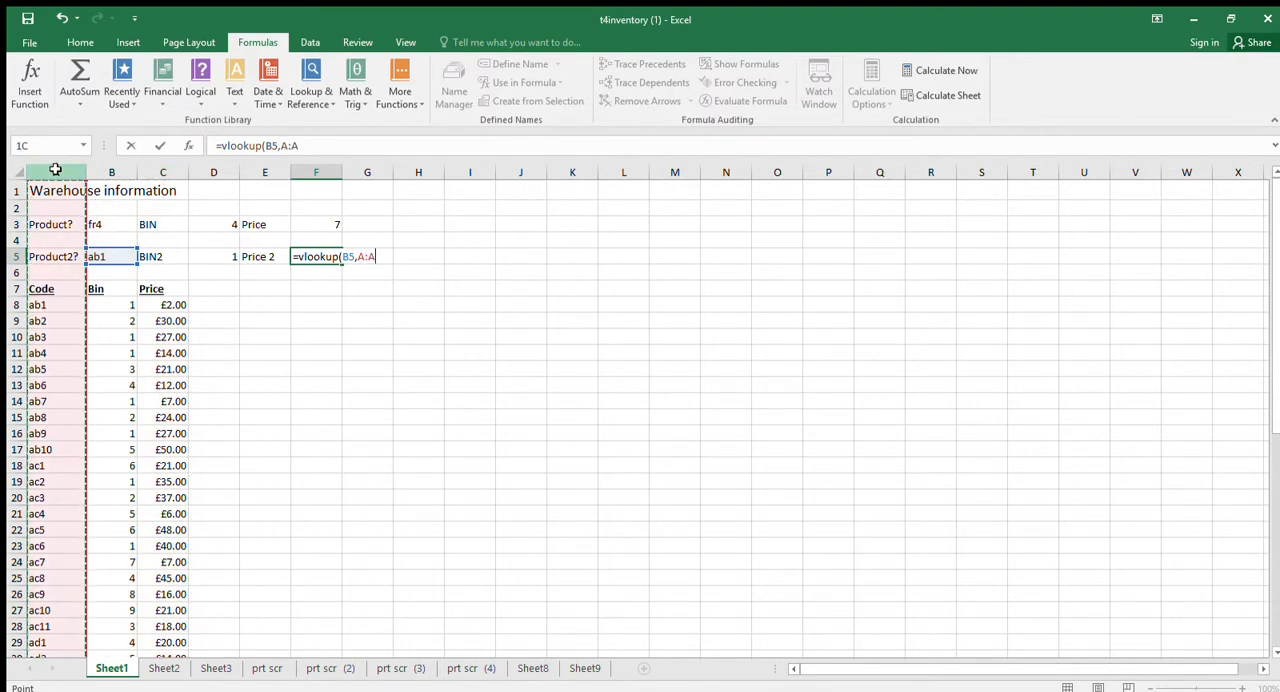
{"action": "left_click_drag", "start_coordinate": [55, 170], "coordinate": [147, 173]}
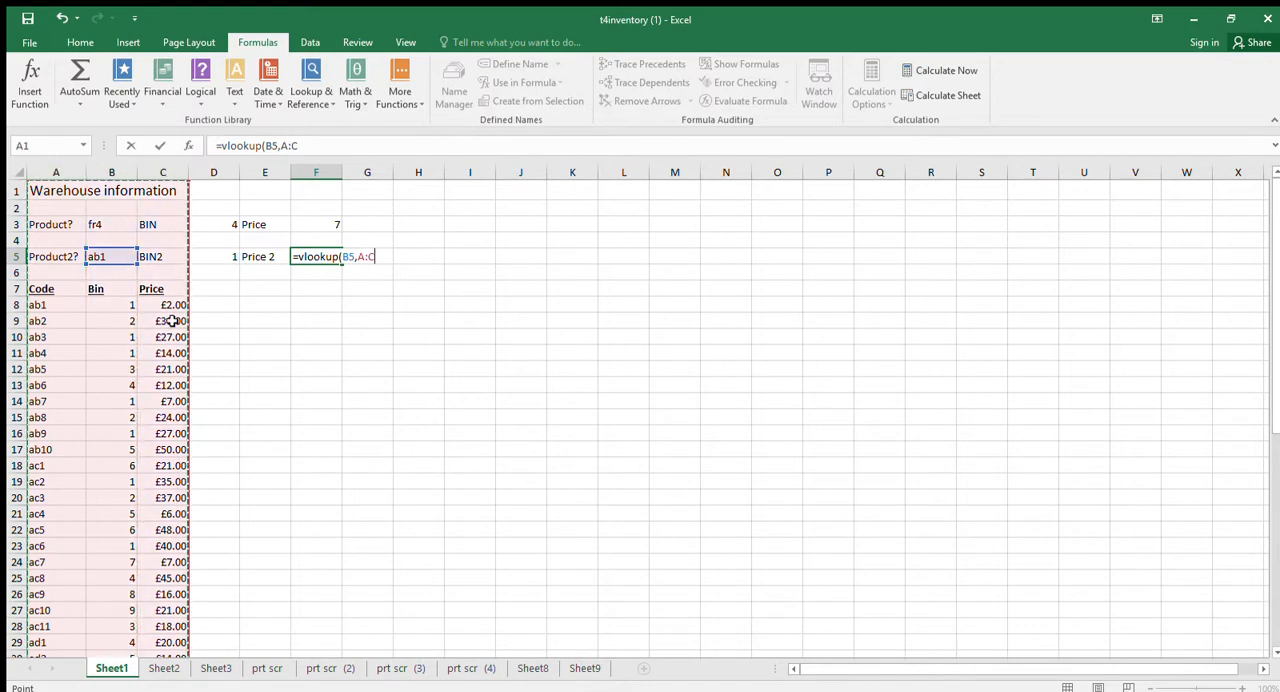
{"action": "type", "text": ",3,false"}
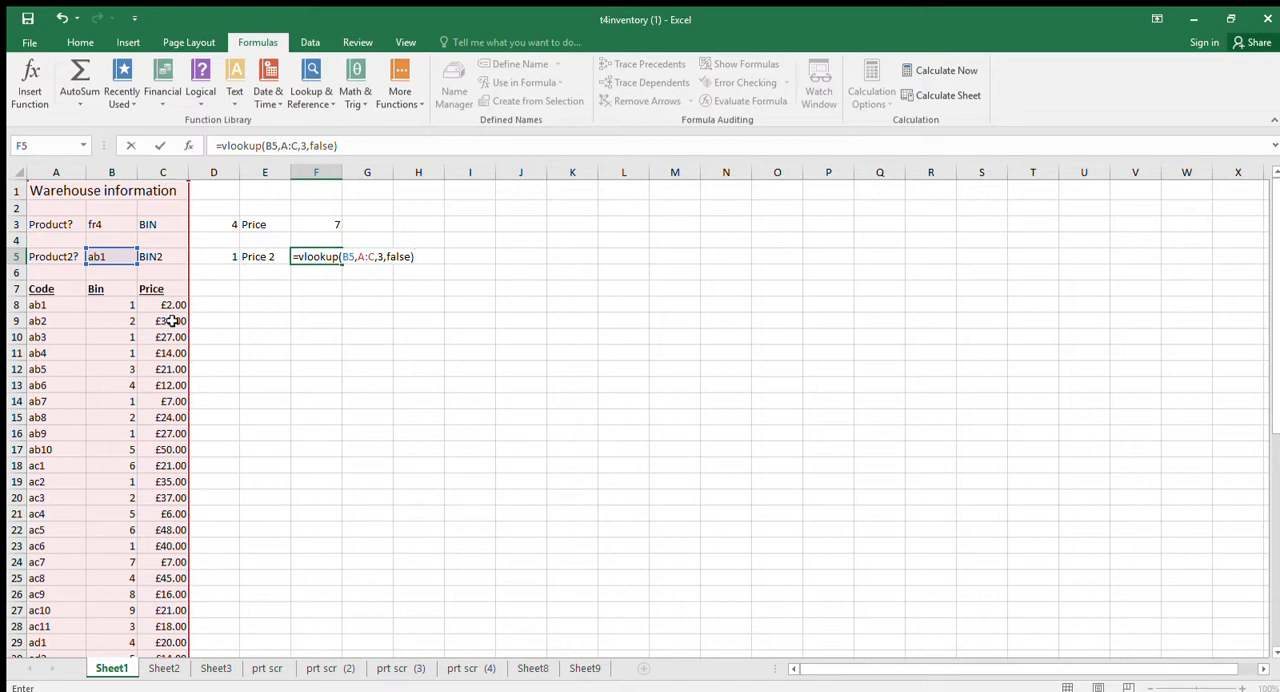
{"action": "key", "text": "Return"}
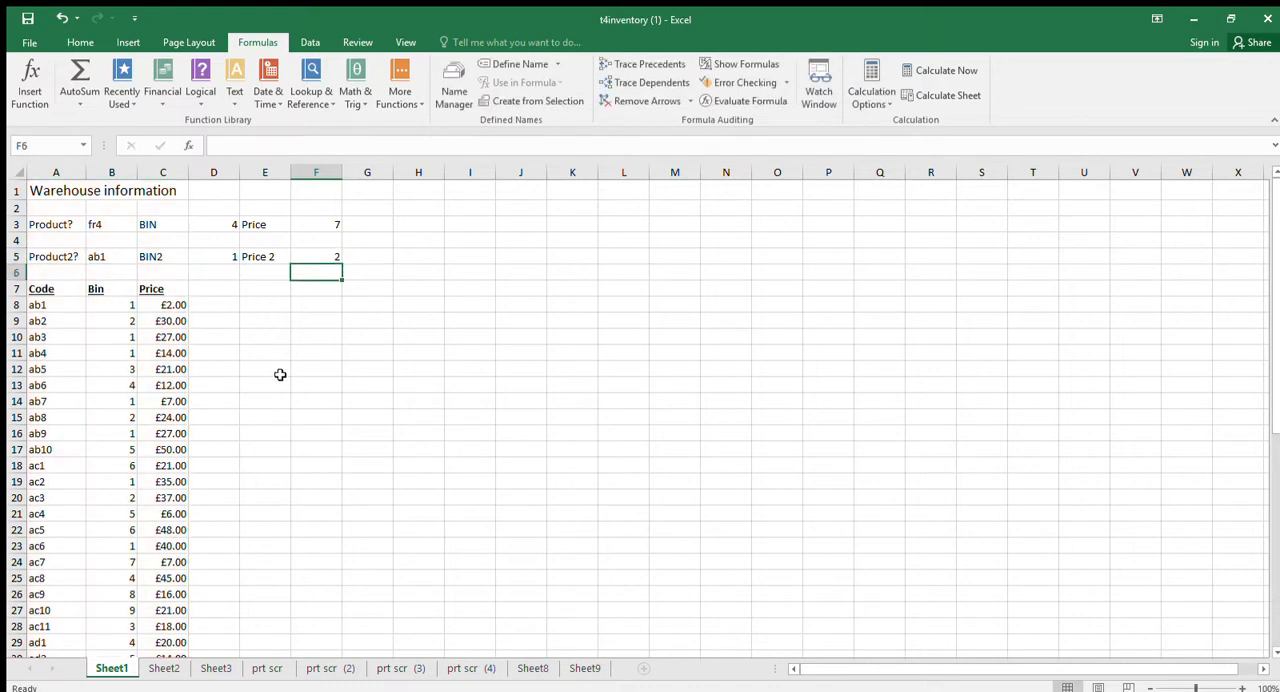
Copy D3's bin lookup into D5 and inspect the table array in the pasted formula.
{"action": "left_click", "coordinate": [320, 226]}
{"action": "left_click", "coordinate": [228, 224]}
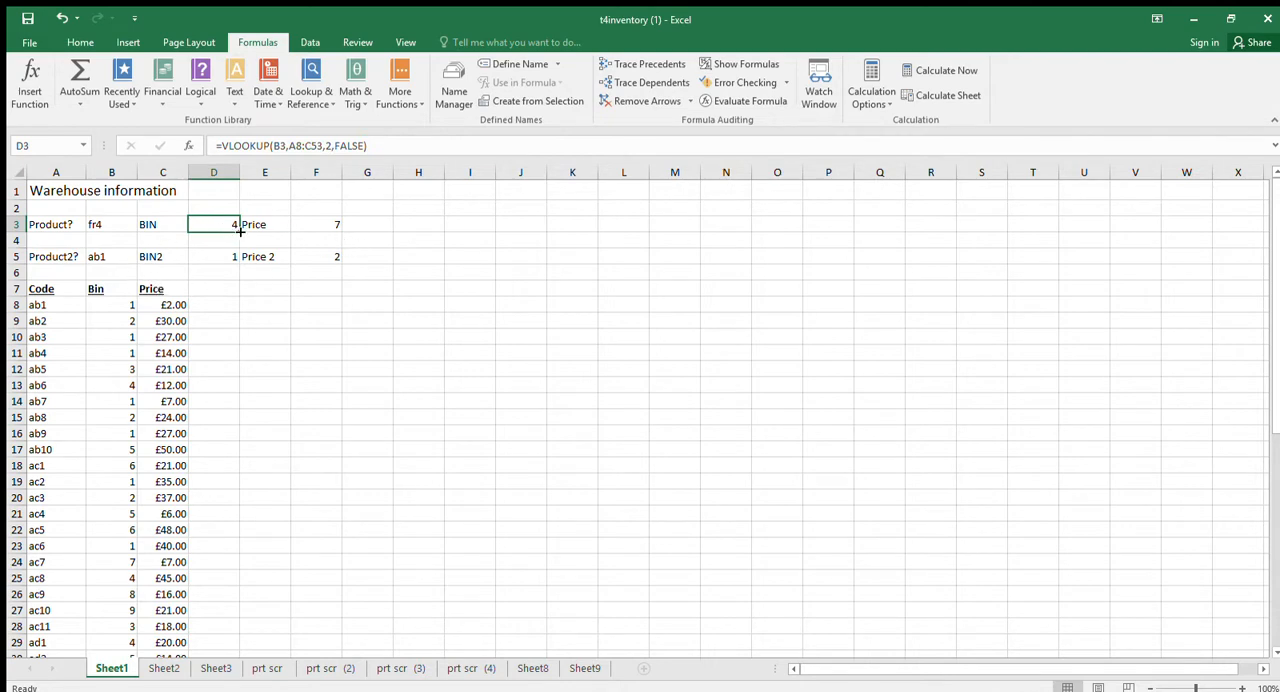
{"action": "key", "text": "ctrl+c"}
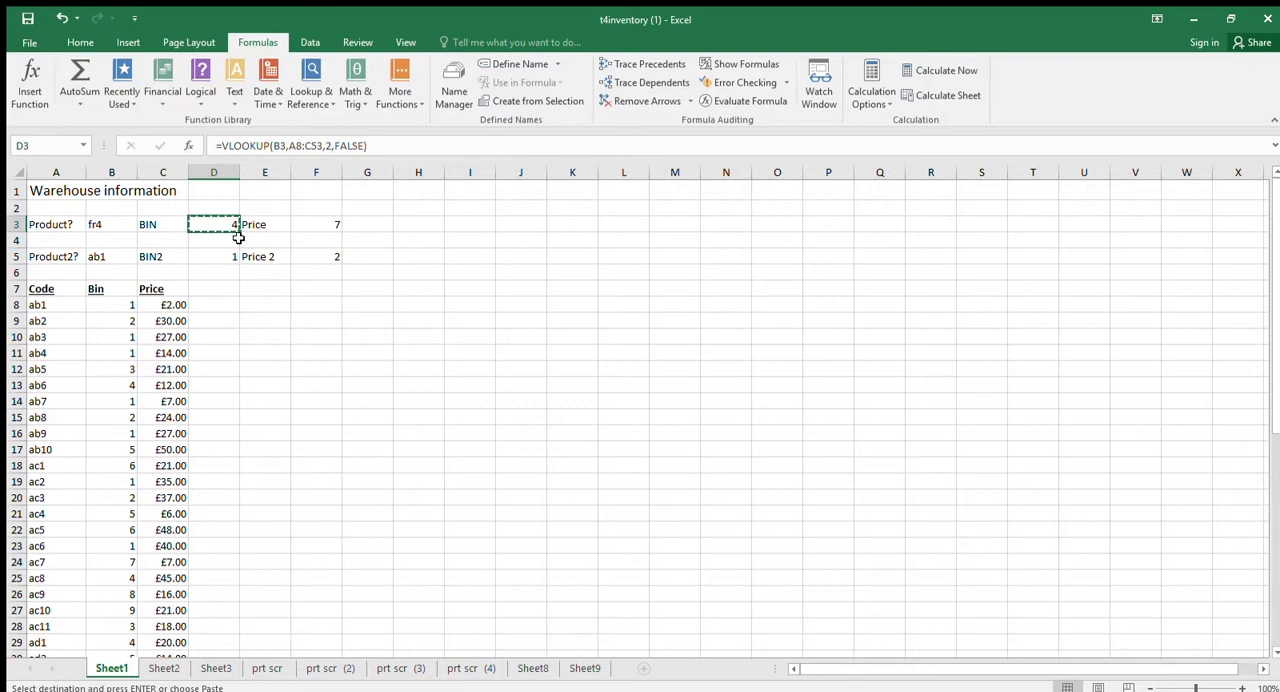
{"action": "left_click", "coordinate": [227, 258]}
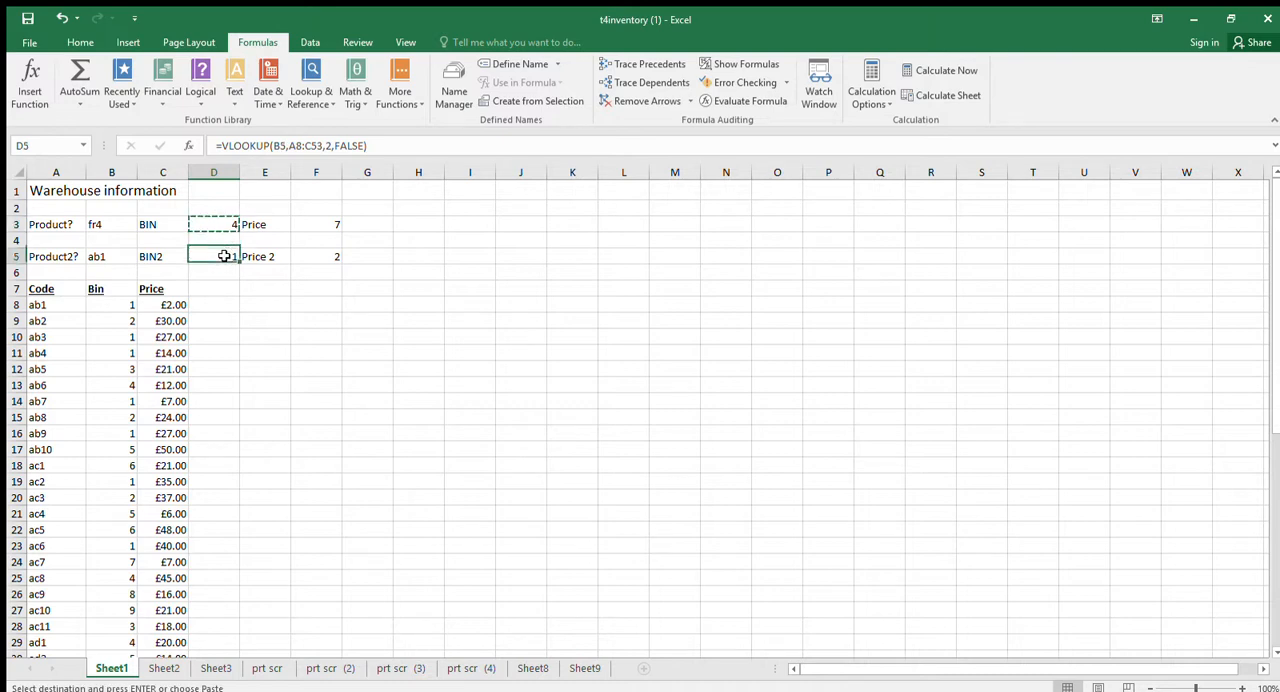
{"action": "key", "text": "ctrl+v"}
{"action": "left_click", "coordinate": [232, 305]}
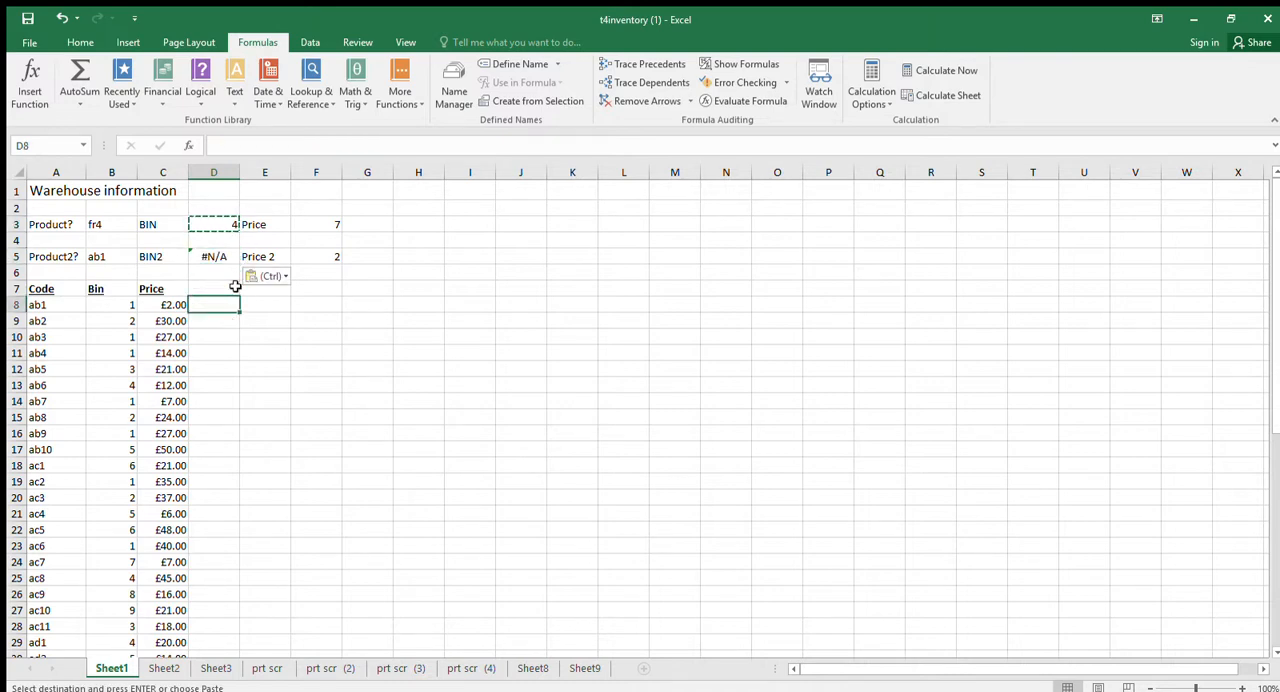
{"action": "left_click", "coordinate": [226, 257]}
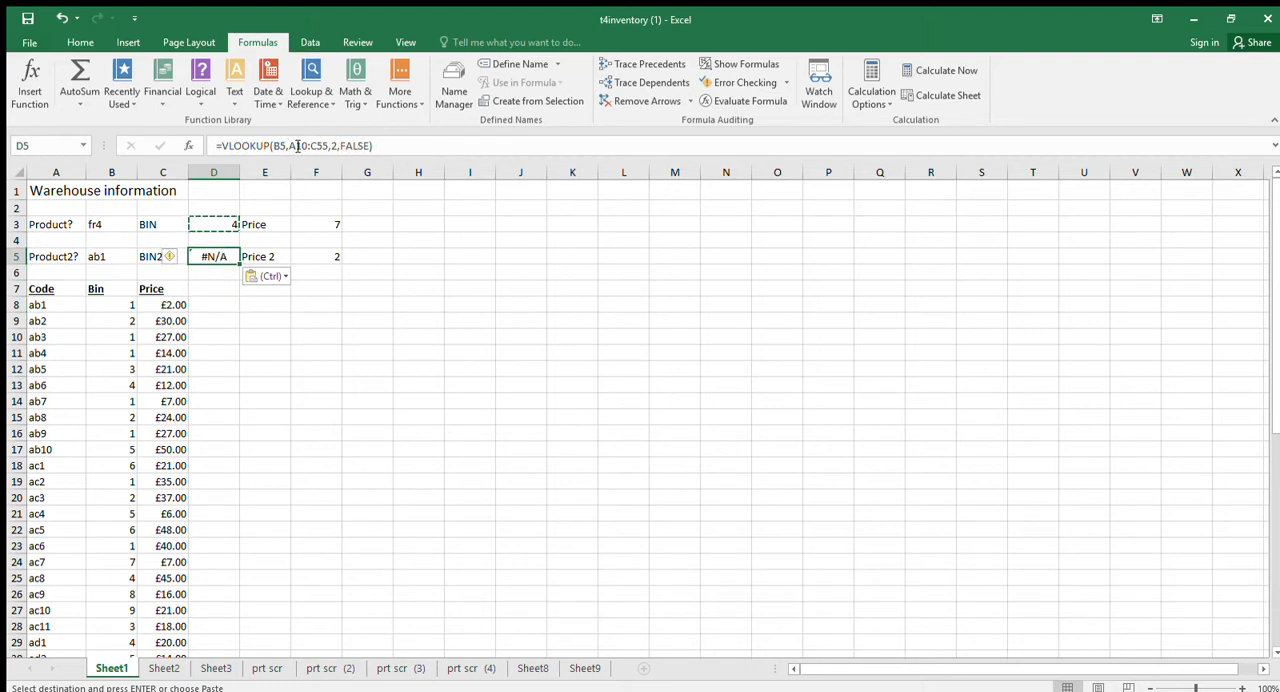
Lock the rows of the table array in D3's VLOOKUP as A$8:C$53.
{"action": "left_click", "coordinate": [202, 224]}
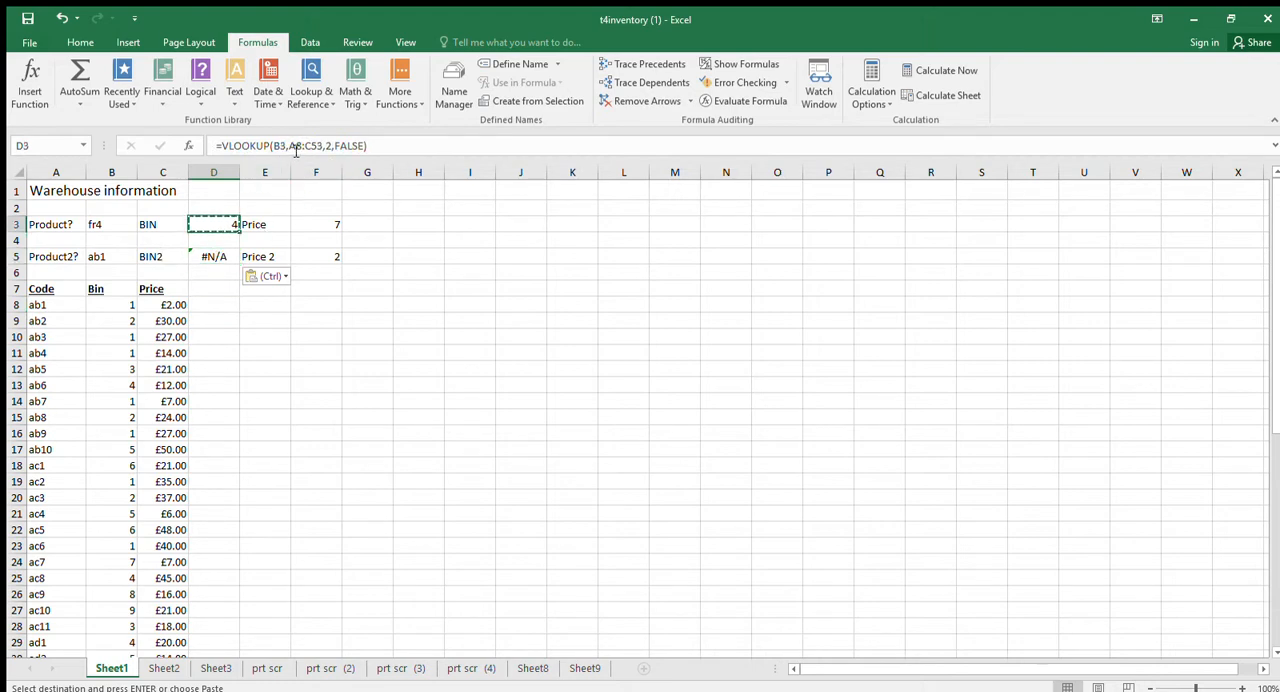
{"action": "left_click", "coordinate": [296, 148]}
{"action": "type", "text": "$"}
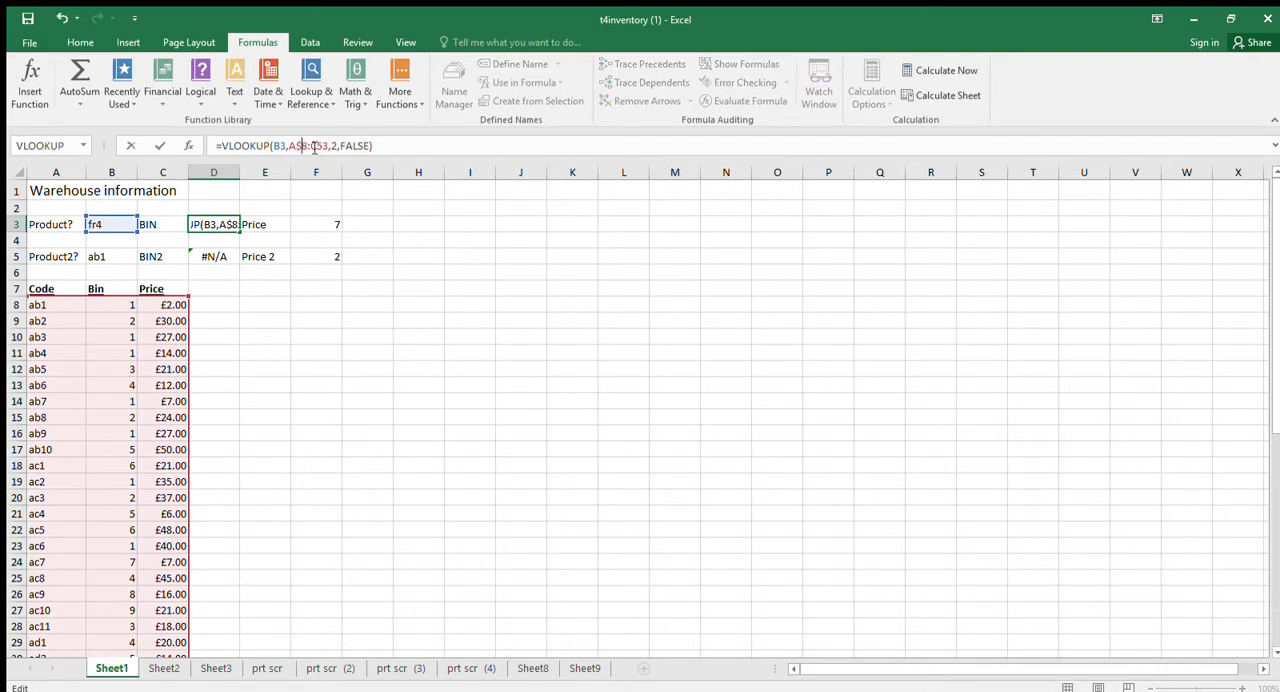
{"action": "left_click", "coordinate": [320, 146]}
{"action": "type", "text": "$"}
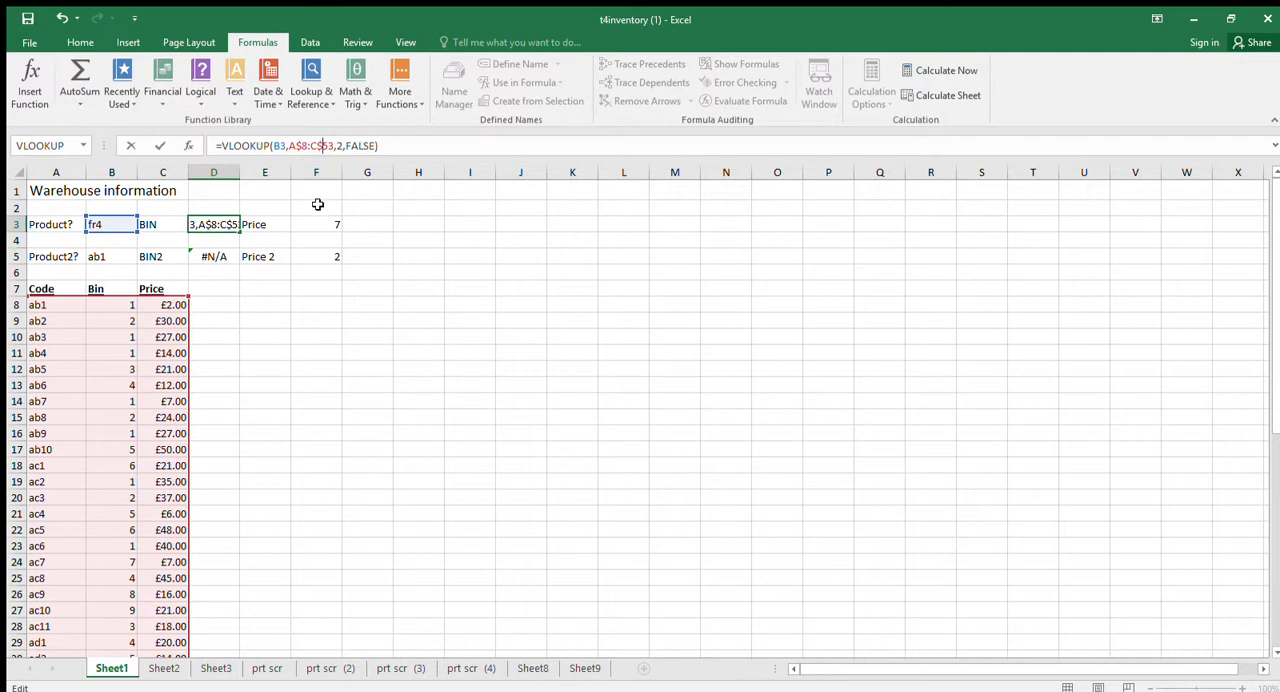
{"action": "key", "text": "Return"}
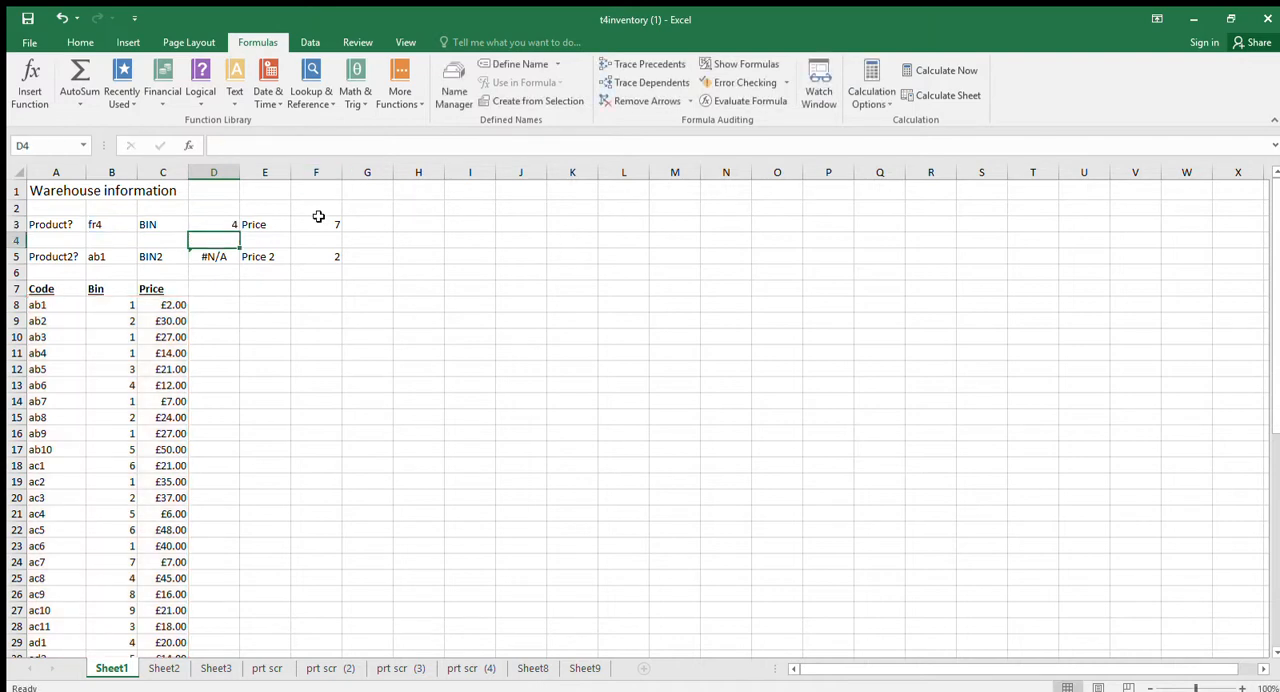
Copy D3's row-locked bin lookup into D5.
{"action": "left_click", "coordinate": [228, 222]}
{"action": "key", "text": "ctrl+c"}
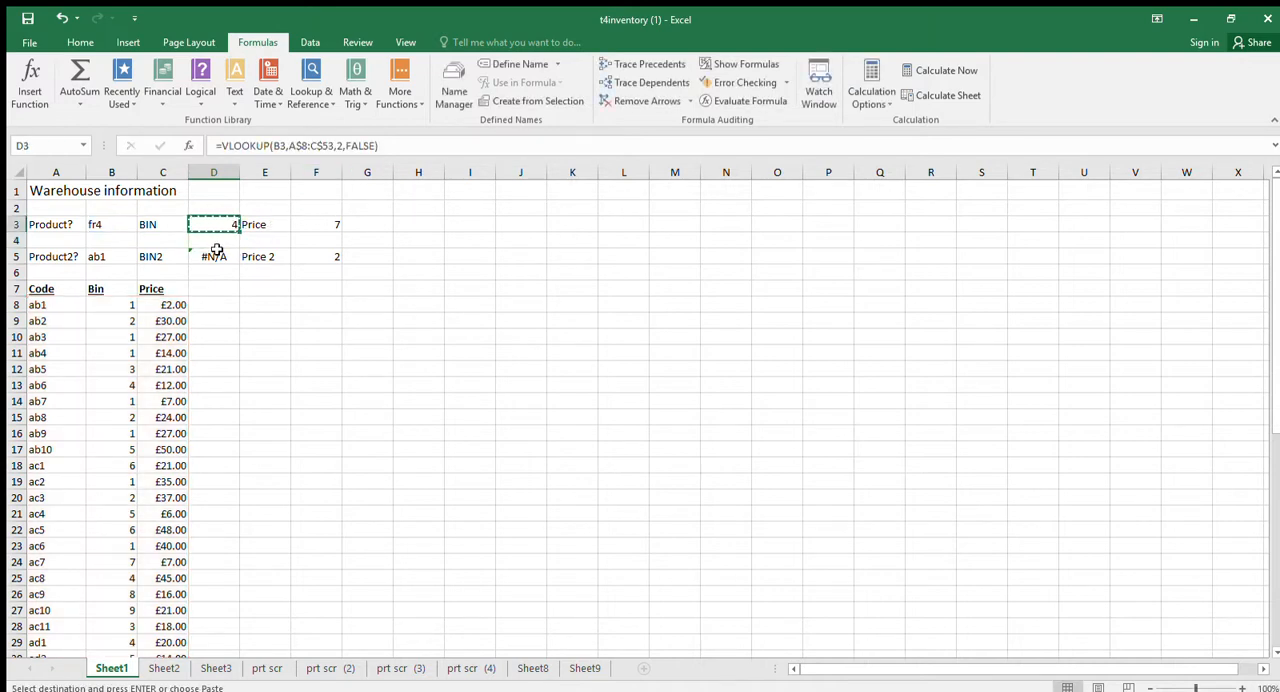
{"action": "left_click", "coordinate": [215, 260]}
{"action": "key", "text": "ctrl+v"}
{"action": "key", "text": "ctrl+v"}
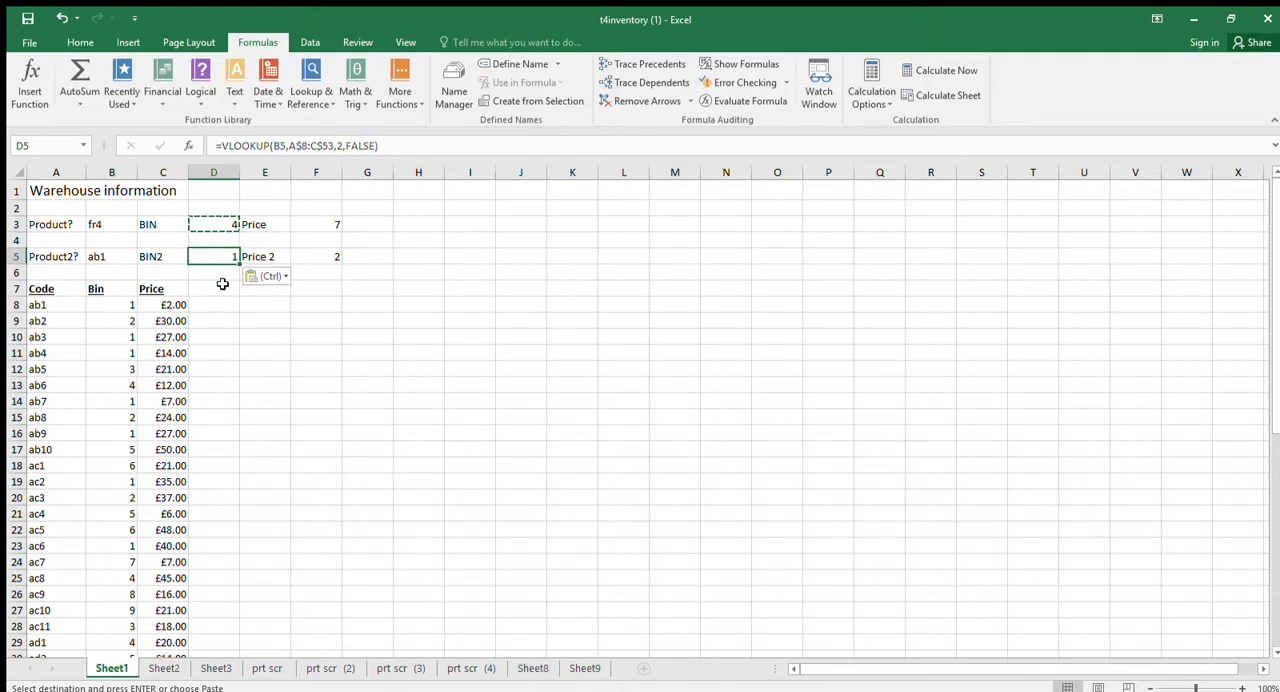
{"action": "left_click", "coordinate": [229, 290]}
Copy F3's price lookup, which uses whole columns A:C, into F5.
{"action": "left_click", "coordinate": [302, 224]}
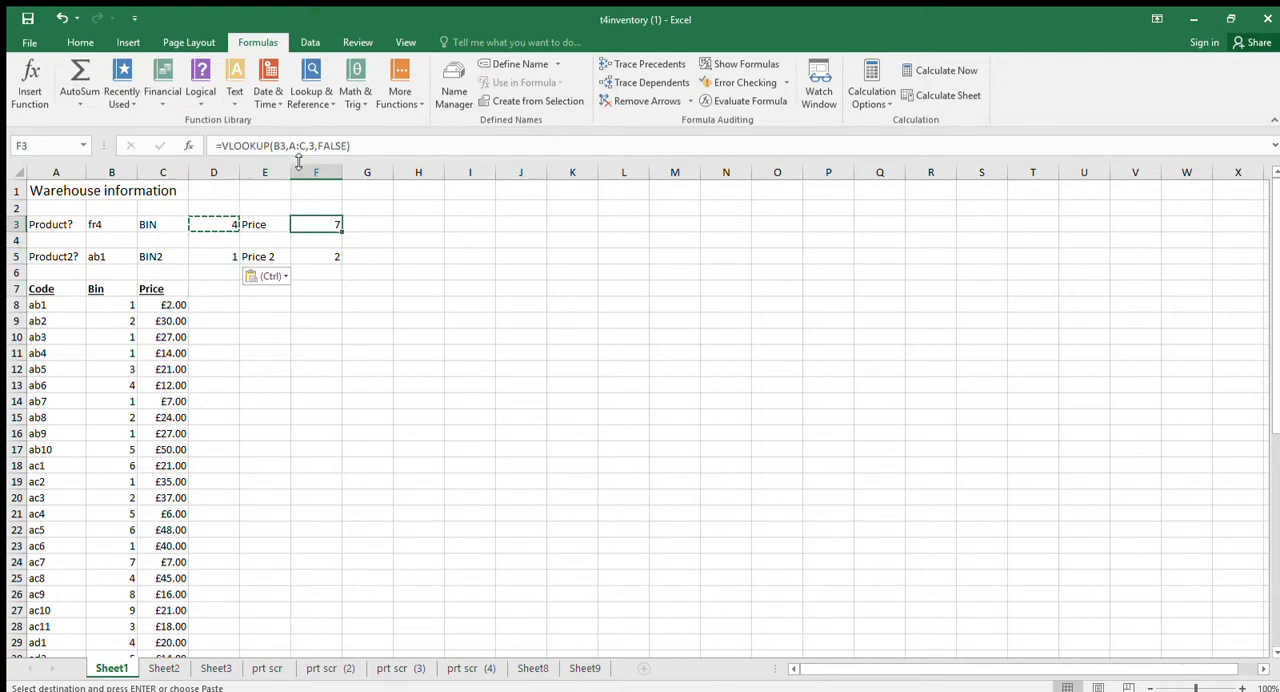
{"action": "left_click", "coordinate": [315, 224]}
{"action": "key", "text": "ctrl+c"}
{"action": "left_click", "coordinate": [317, 256]}
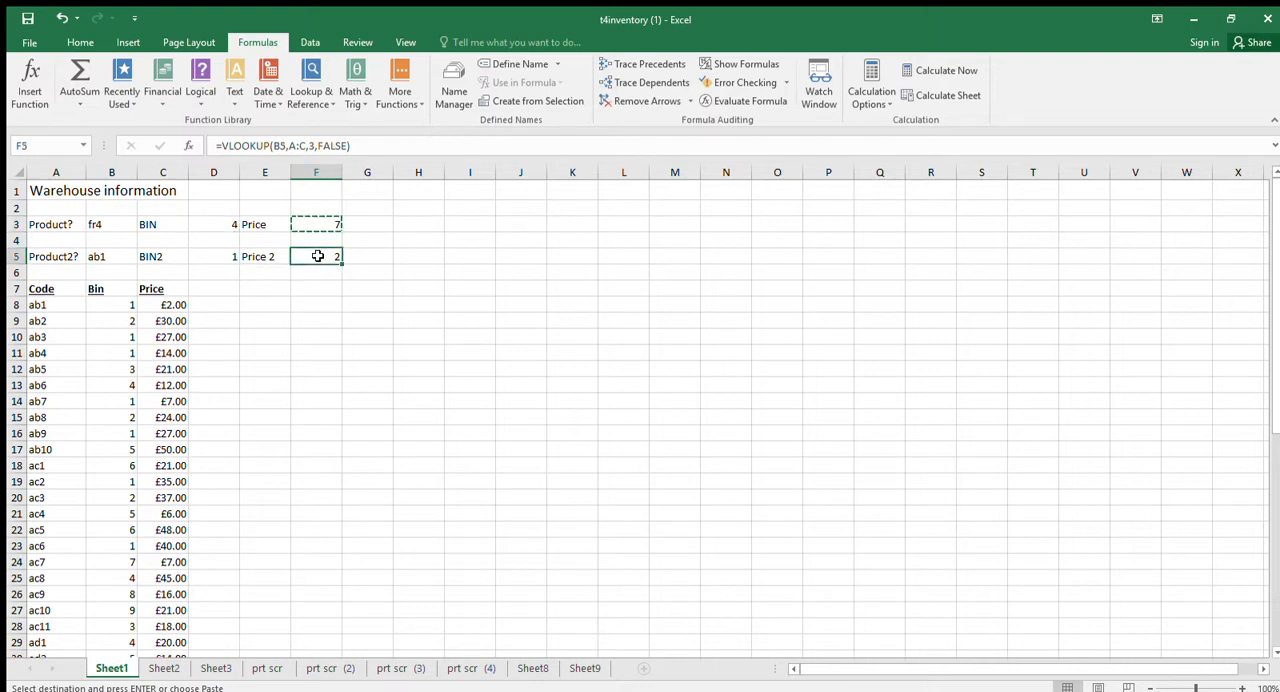
{"action": "key", "text": "ctrl+v"}
{"action": "left_click", "coordinate": [309, 286]}
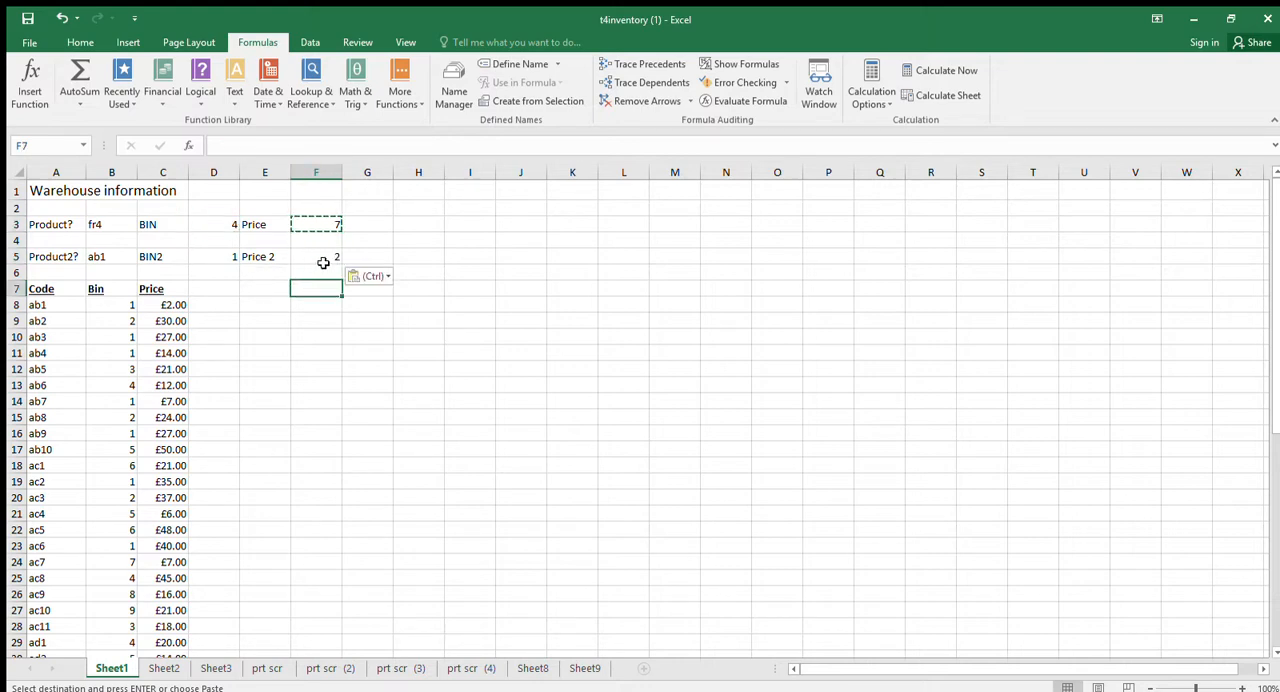
Review the price and bin formulas in F5 and D5 against the product code in B5.
{"action": "left_click", "coordinate": [318, 256]}
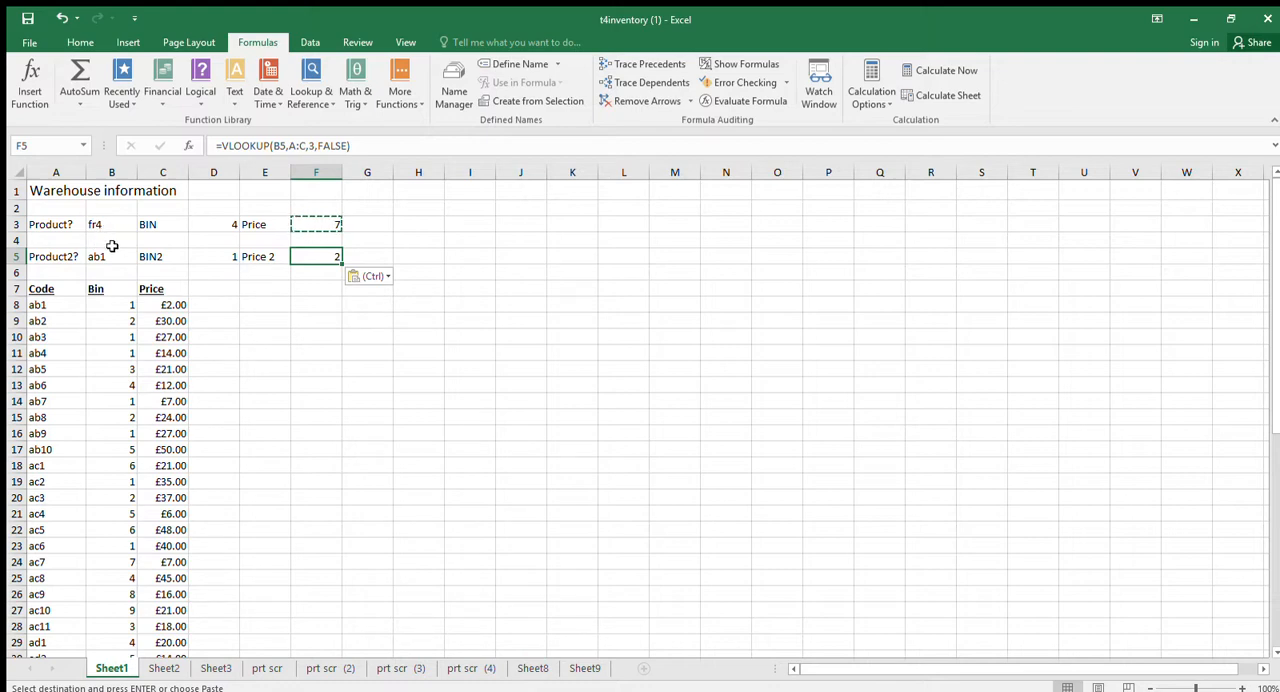
{"action": "key", "text": "Escape"}
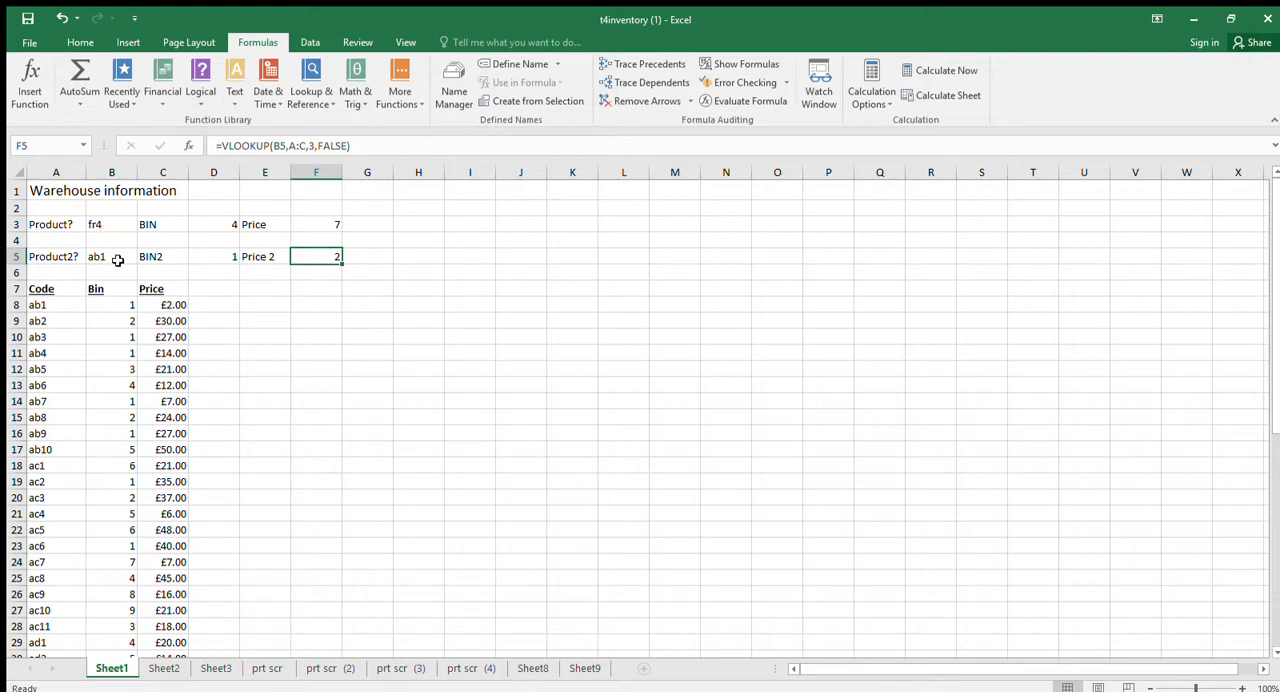
{"action": "left_click", "coordinate": [117, 260]}
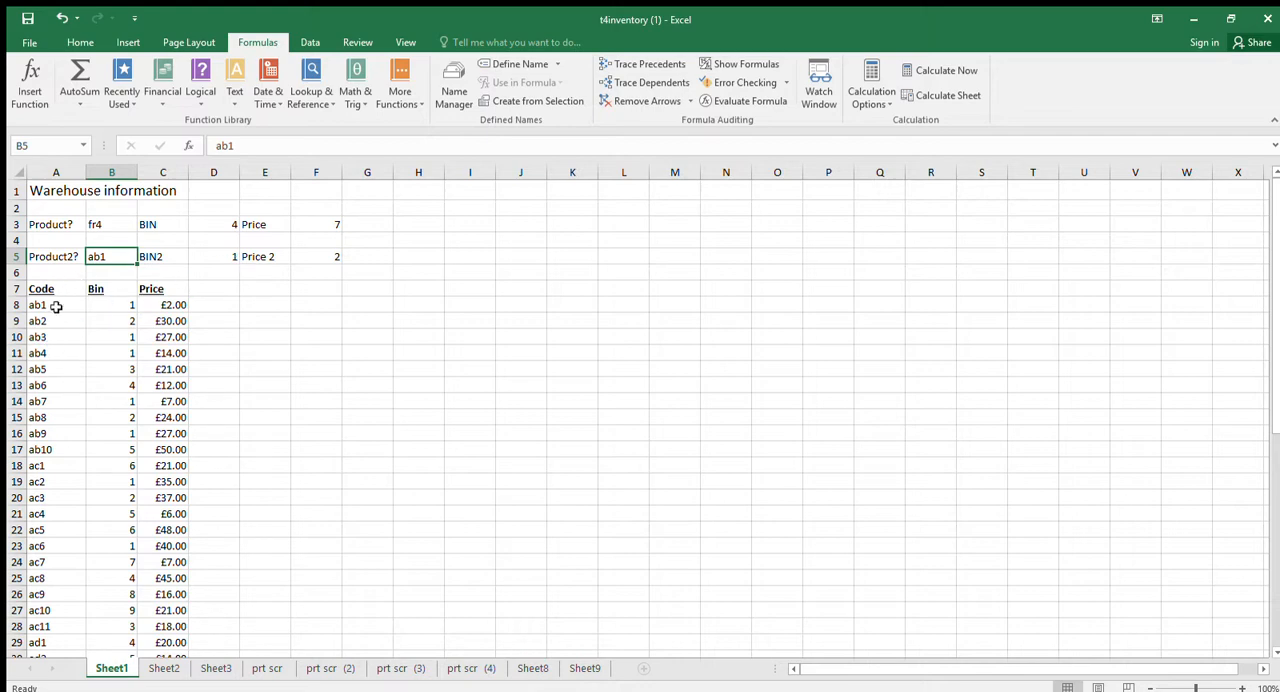
{"action": "left_click", "coordinate": [321, 254]}
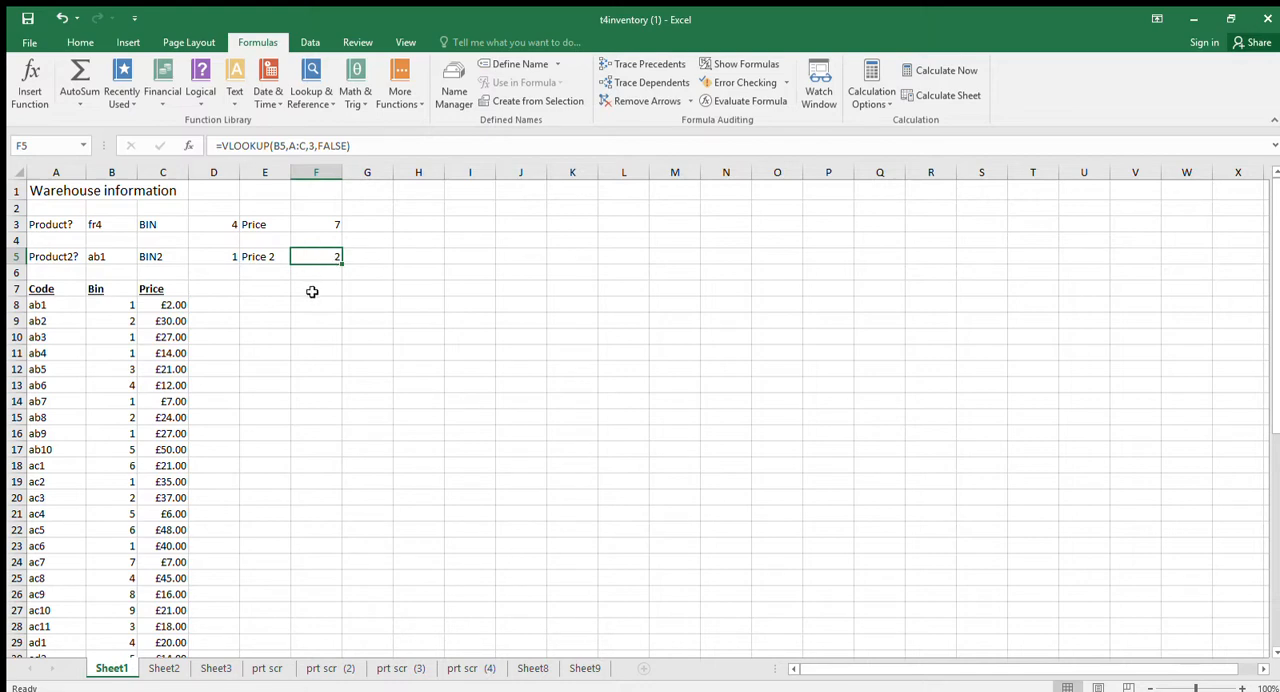
{"action": "left_click", "coordinate": [230, 257]}
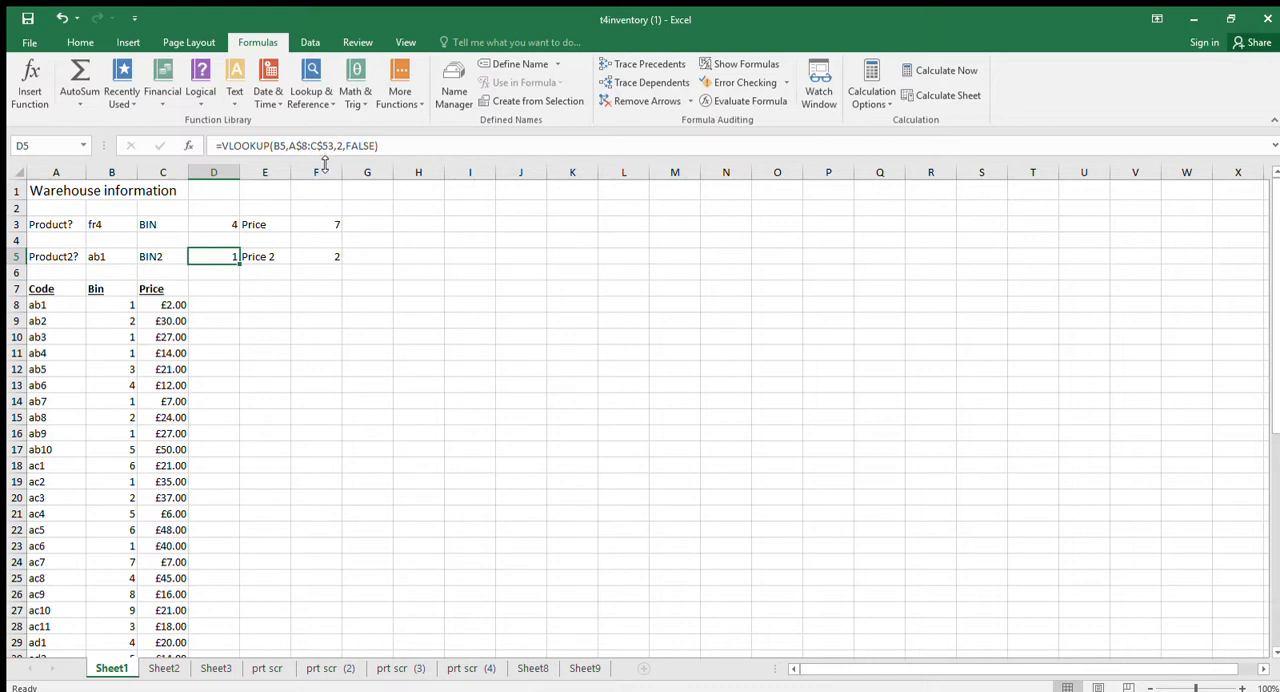
{"action": "left_click", "coordinate": [297, 256]}
{"action": "left_click", "coordinate": [227, 256]}
Re-enter a VLOOKUP in D3, picking B3 and the range A8:C60, with column index 2 and false.
{"action": "left_click", "coordinate": [224, 228]}
{"action": "type", "text": "="}
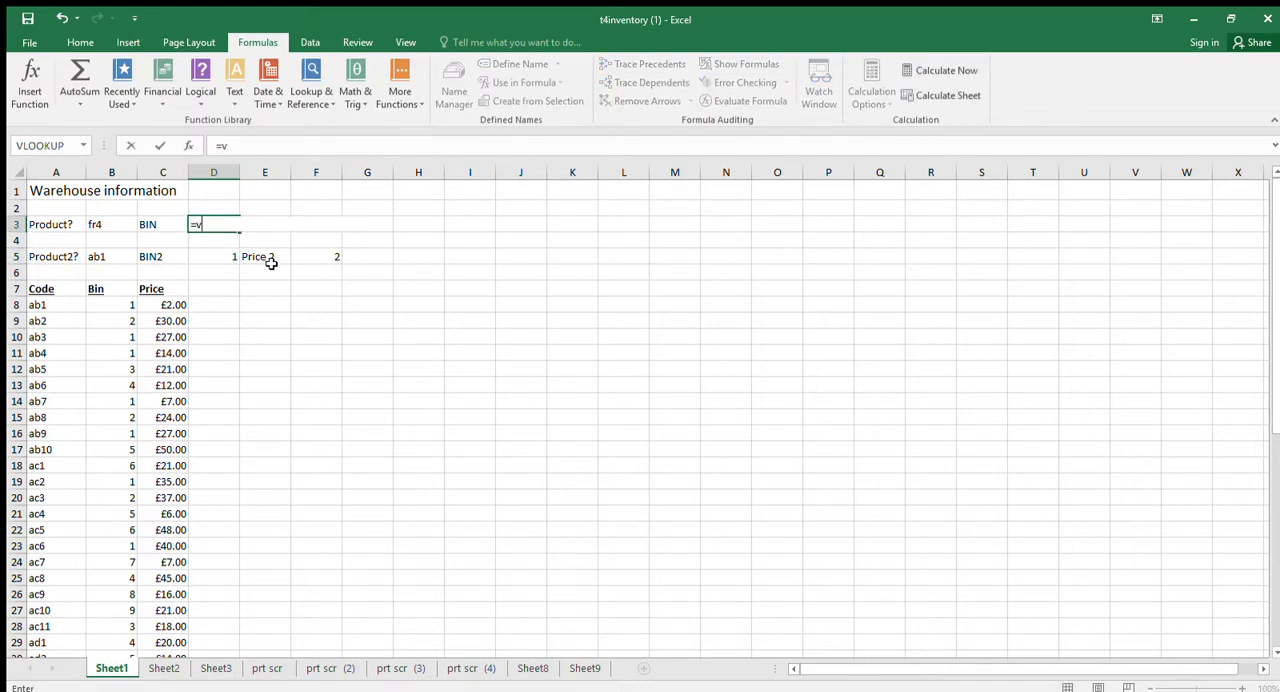
{"action": "type", "text": "vlookup("}
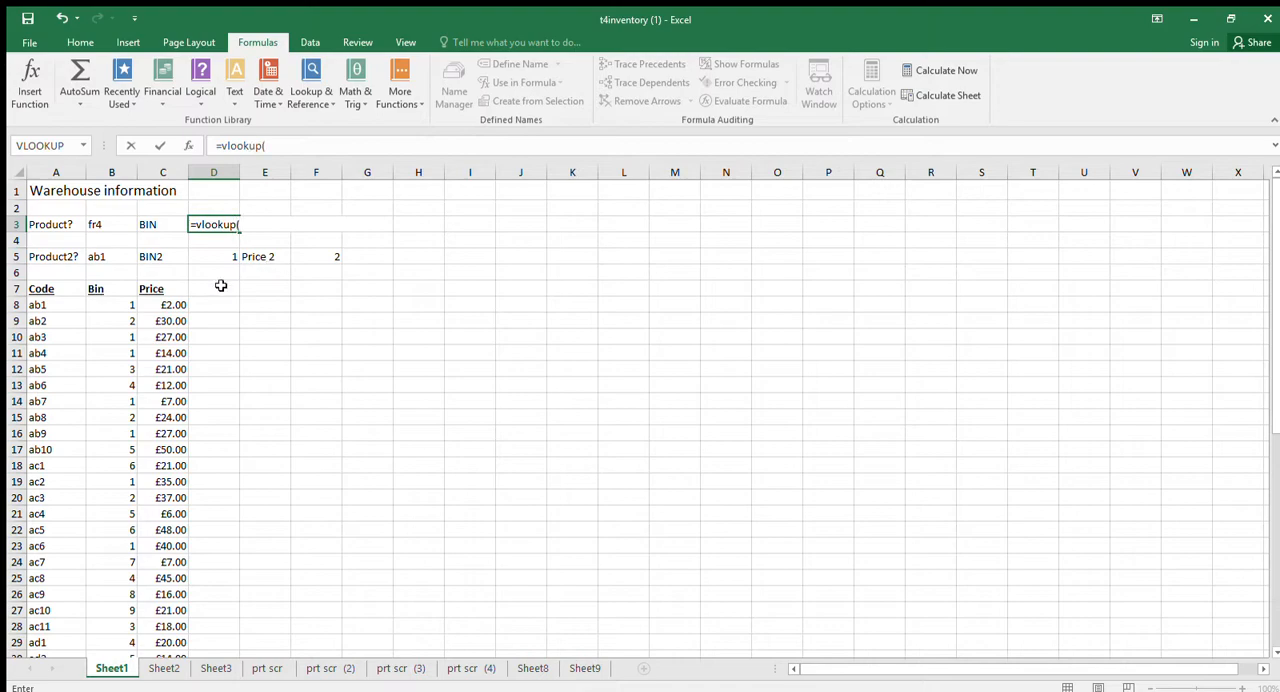
{"action": "left_click", "coordinate": [108, 226]}
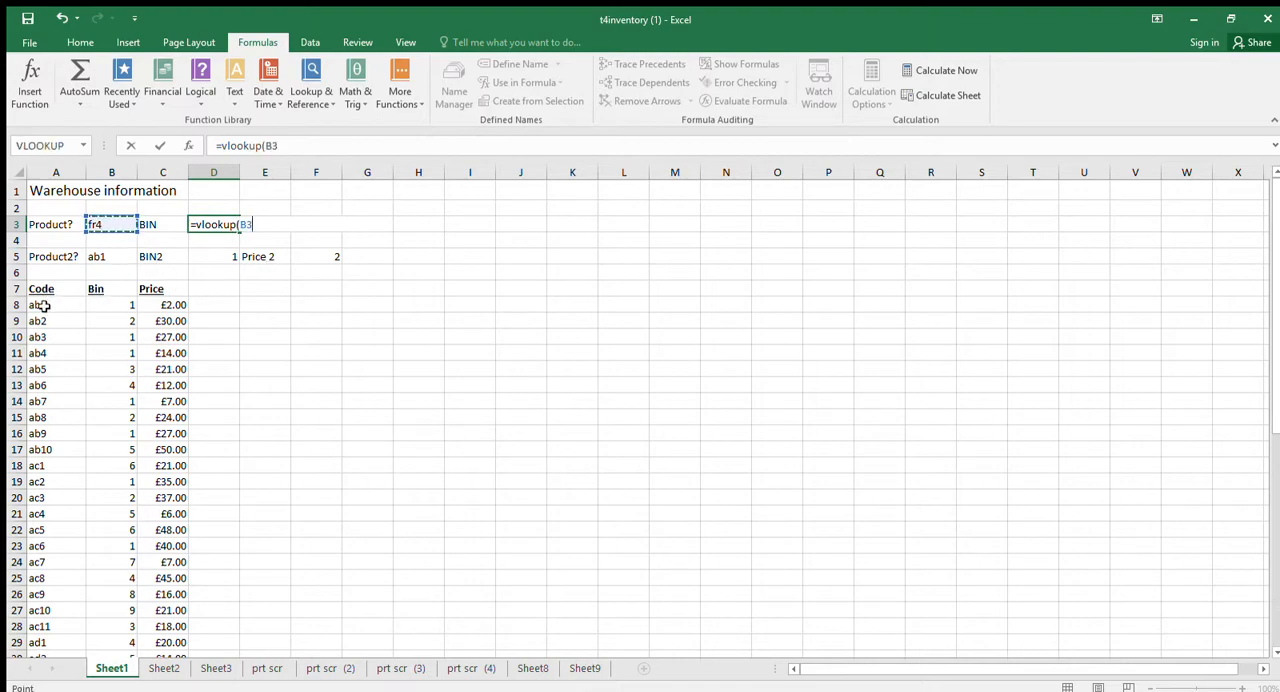
{"action": "left_click_drag", "start_coordinate": [44, 306], "coordinate": [159, 602]}
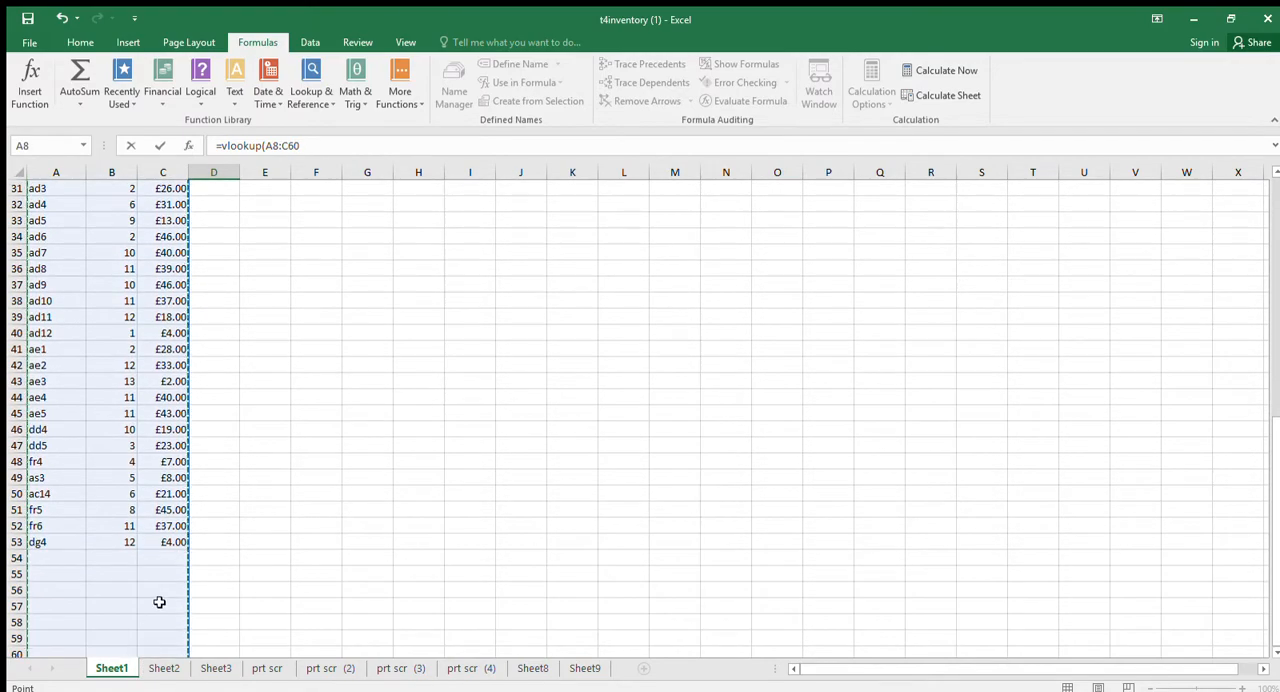
{"action": "type", "text": ",2,false"}
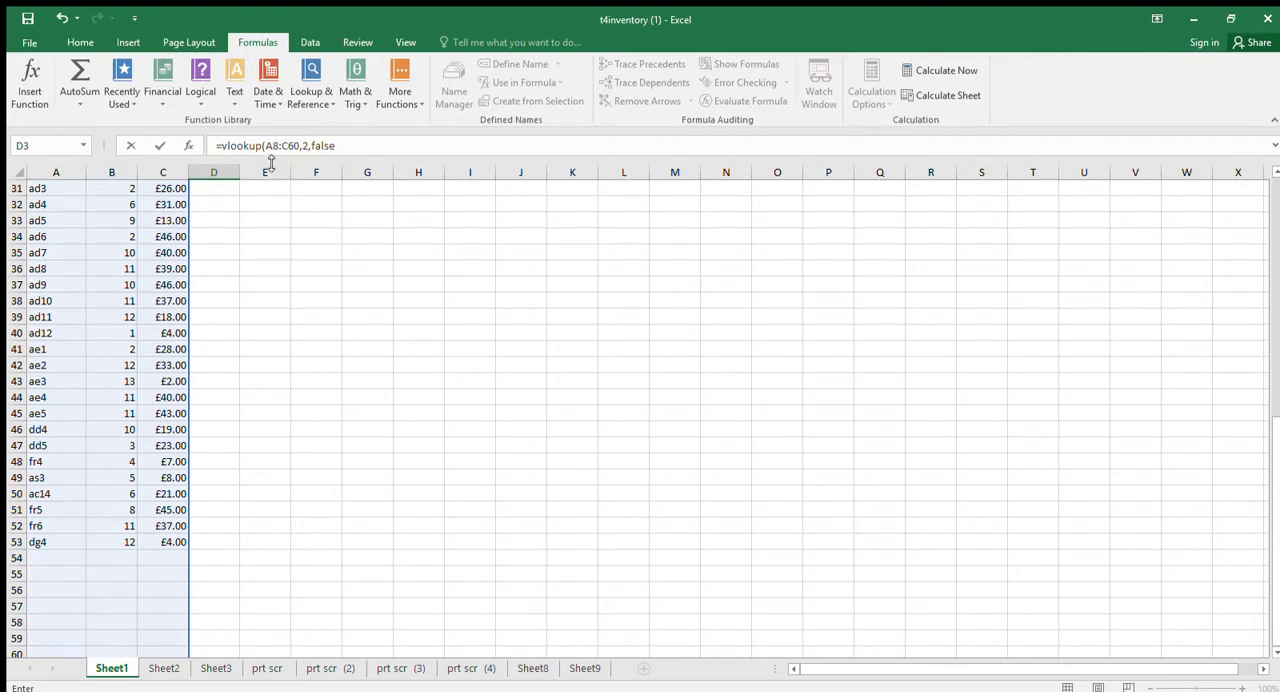
{"action": "type", "text": "$"}
Lock the rows of the range in D3's VLOOKUP as A$8:C$60, enter the formula and inspect it.
{"action": "left_click", "coordinate": [296, 146]}
{"action": "type", "text": "$"}
{"action": "key", "text": "Return"}
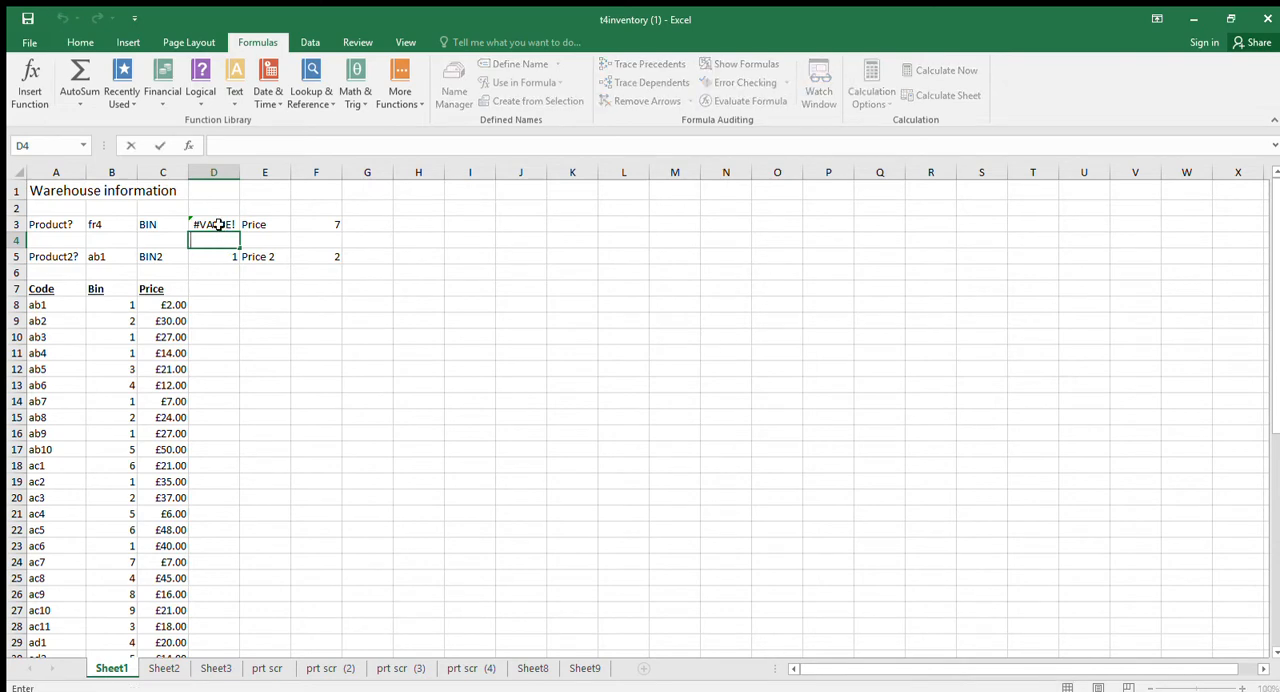
{"action": "left_click", "coordinate": [220, 224]}
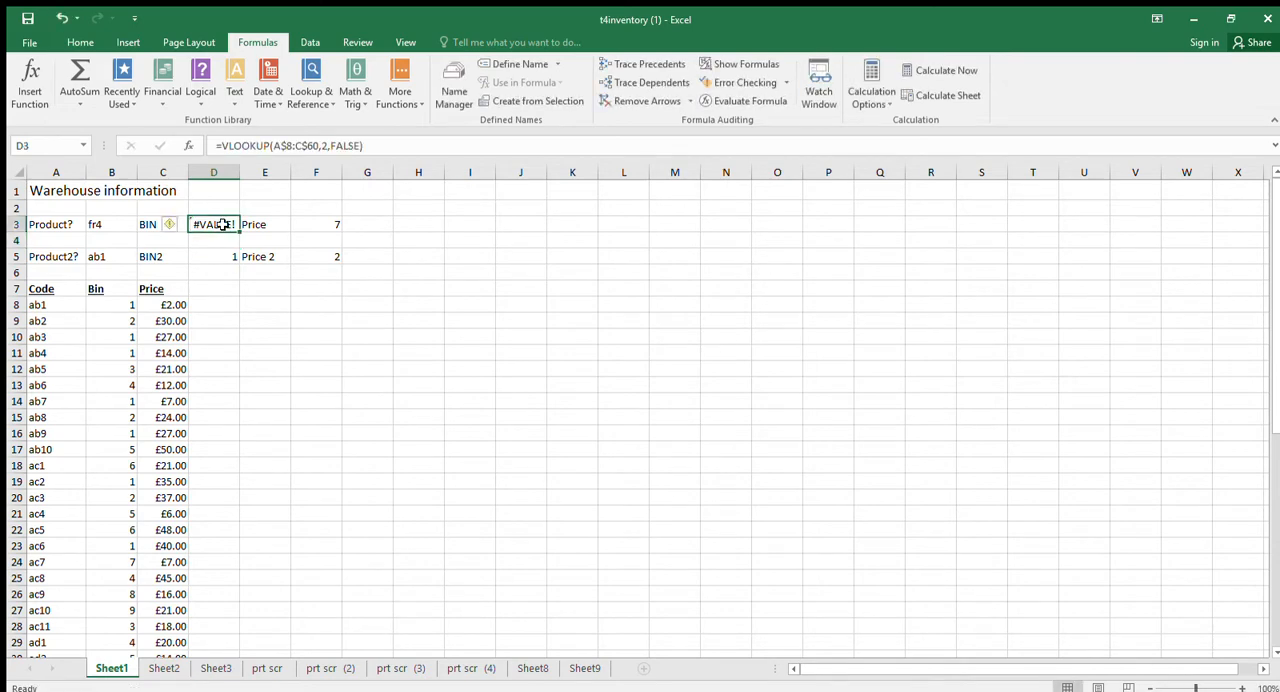
Insert B3 as the lookup value in D3's VLOOKUP, ahead of the A$8:C$60 range, and inspect the formula.
{"action": "left_click", "coordinate": [272, 147]}
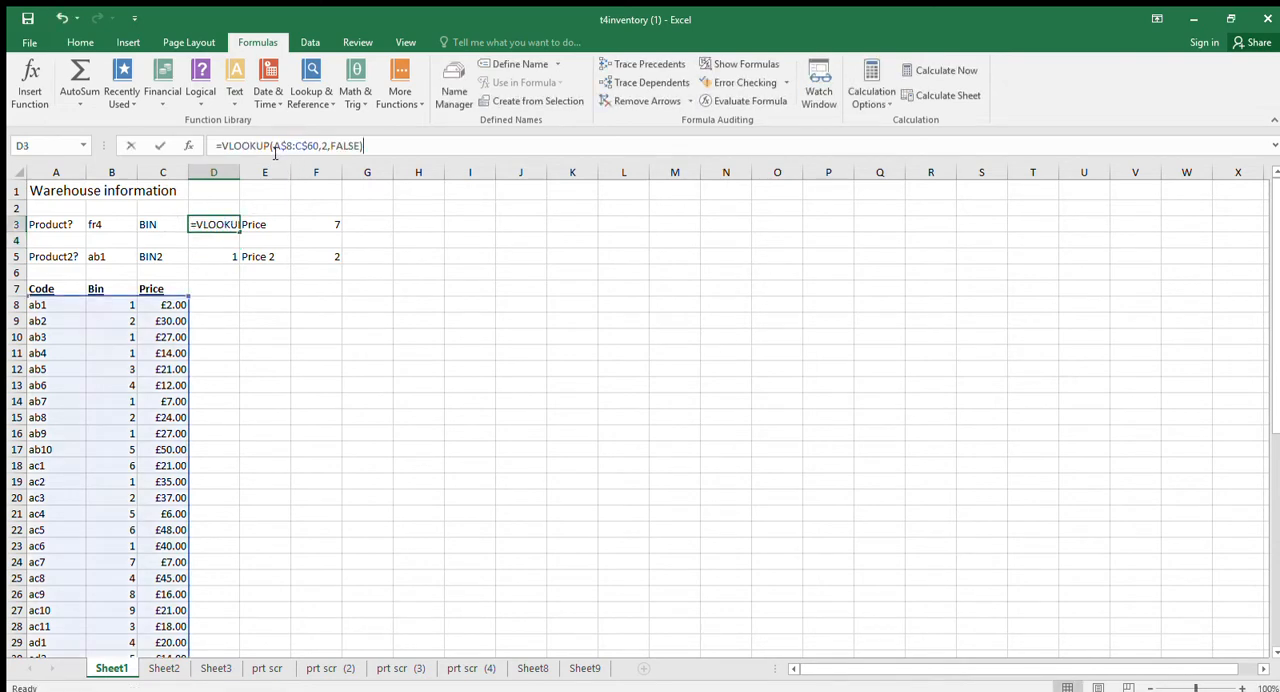
{"action": "left_click", "coordinate": [115, 224]}
{"action": "type", "text": ","}
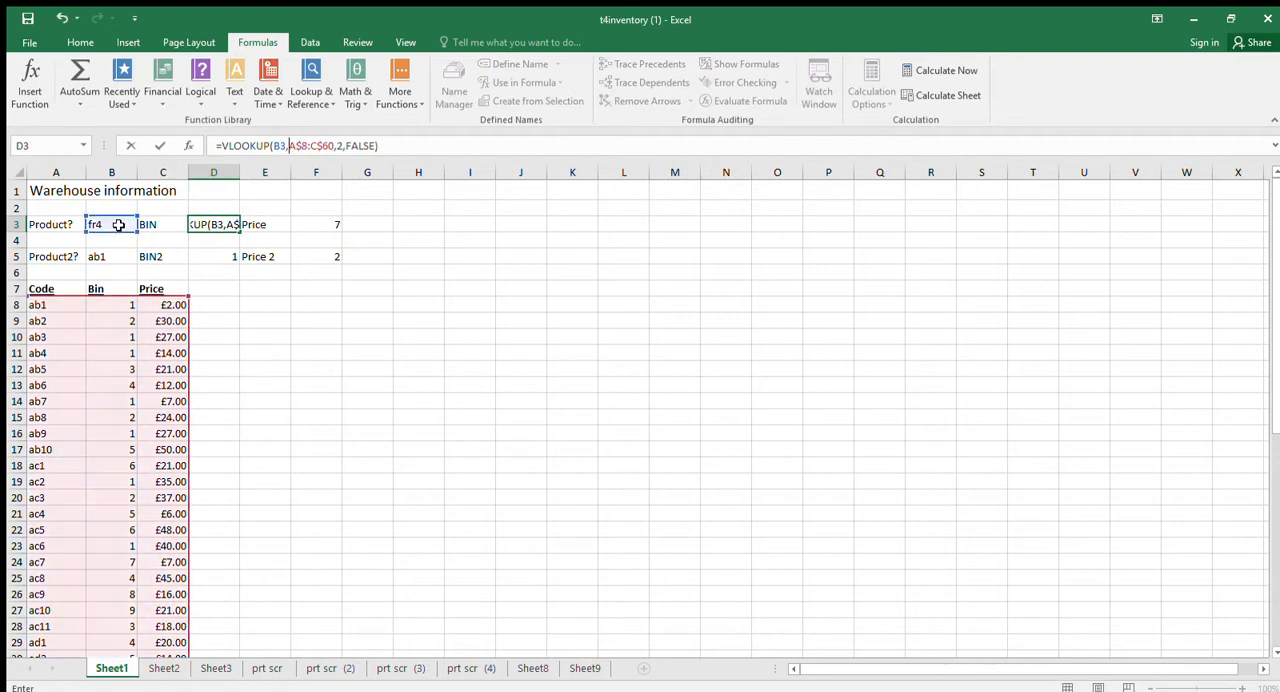
{"action": "key", "text": "Return"}
{"action": "left_click", "coordinate": [230, 224]}
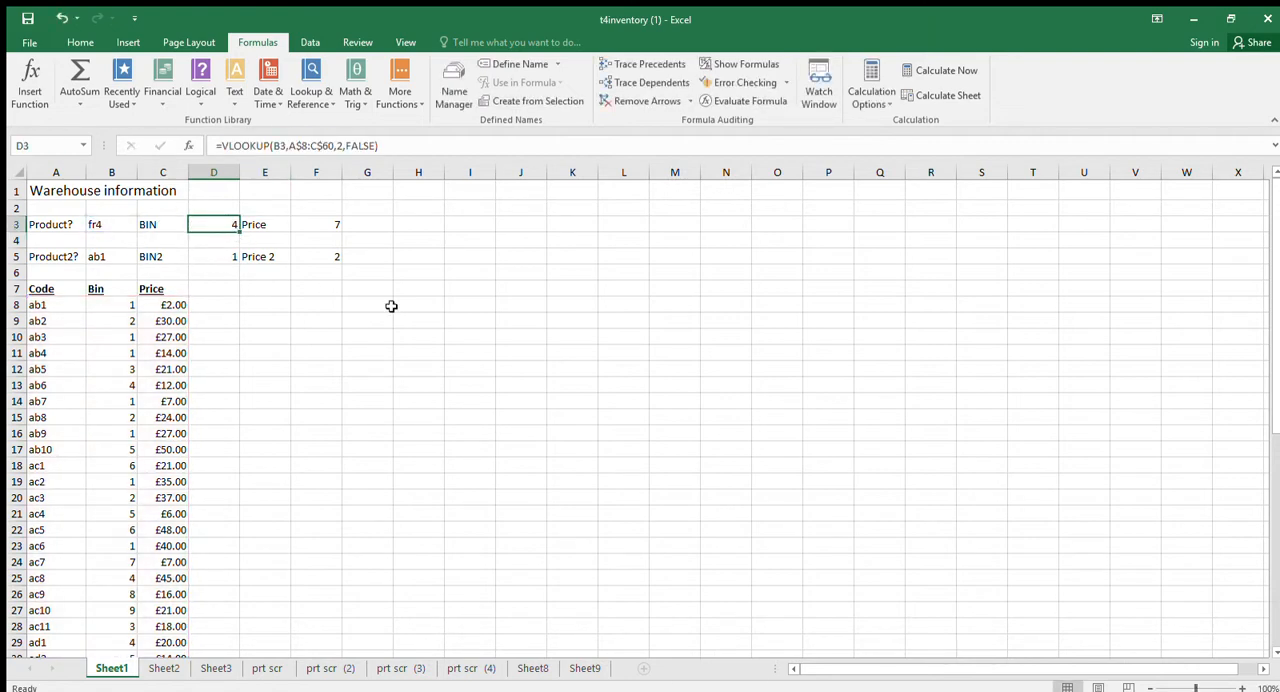
Replace D3's formula with a VLOOKUP of B3 in whole columns A:C, using column index 2 and false.
{"action": "type", "text": "=vloo"}
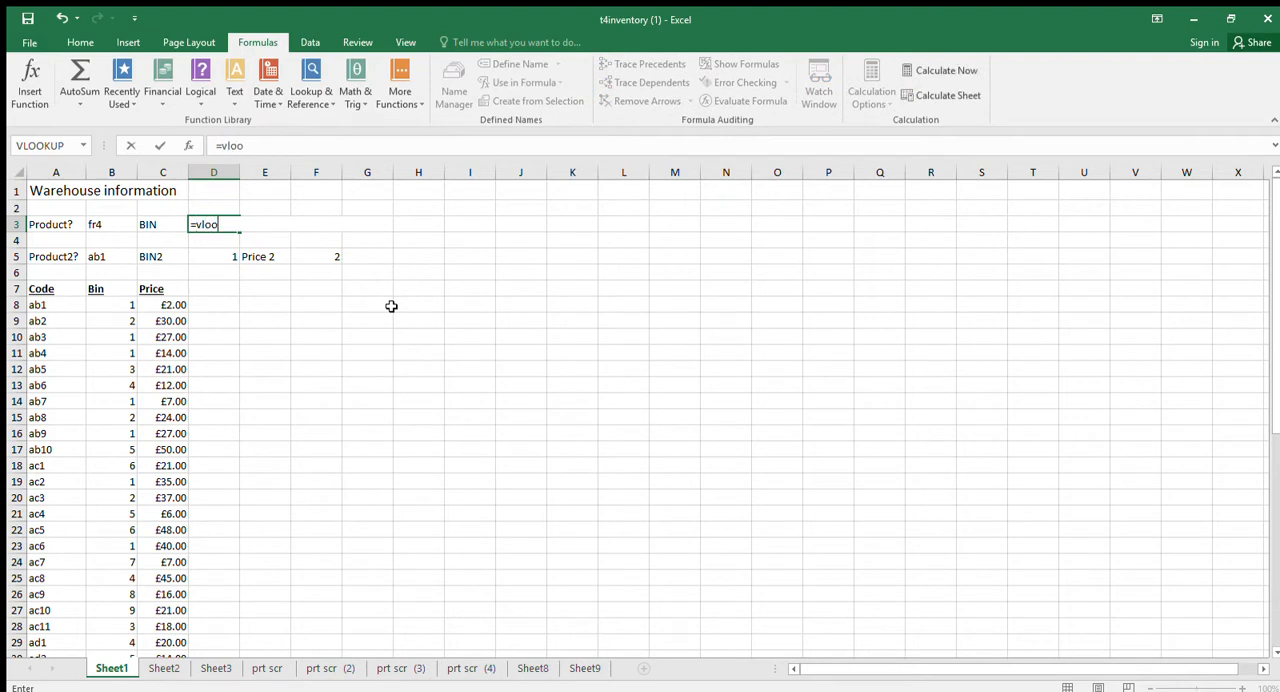
{"action": "type", "text": "kup("}
{"action": "left_click", "coordinate": [117, 226]}
{"action": "type", "text": ","}
{"action": "left_click_drag", "start_coordinate": [56, 172], "coordinate": [163, 172]}
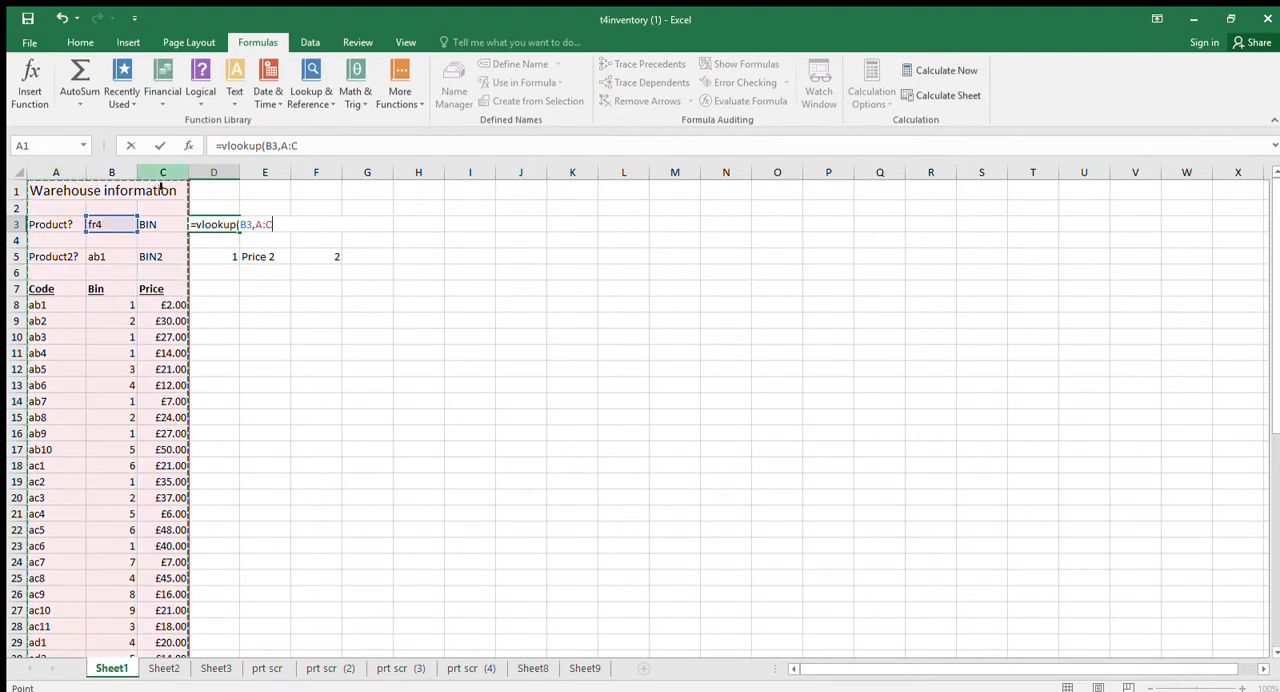
{"action": "type", "text": ",2,"}
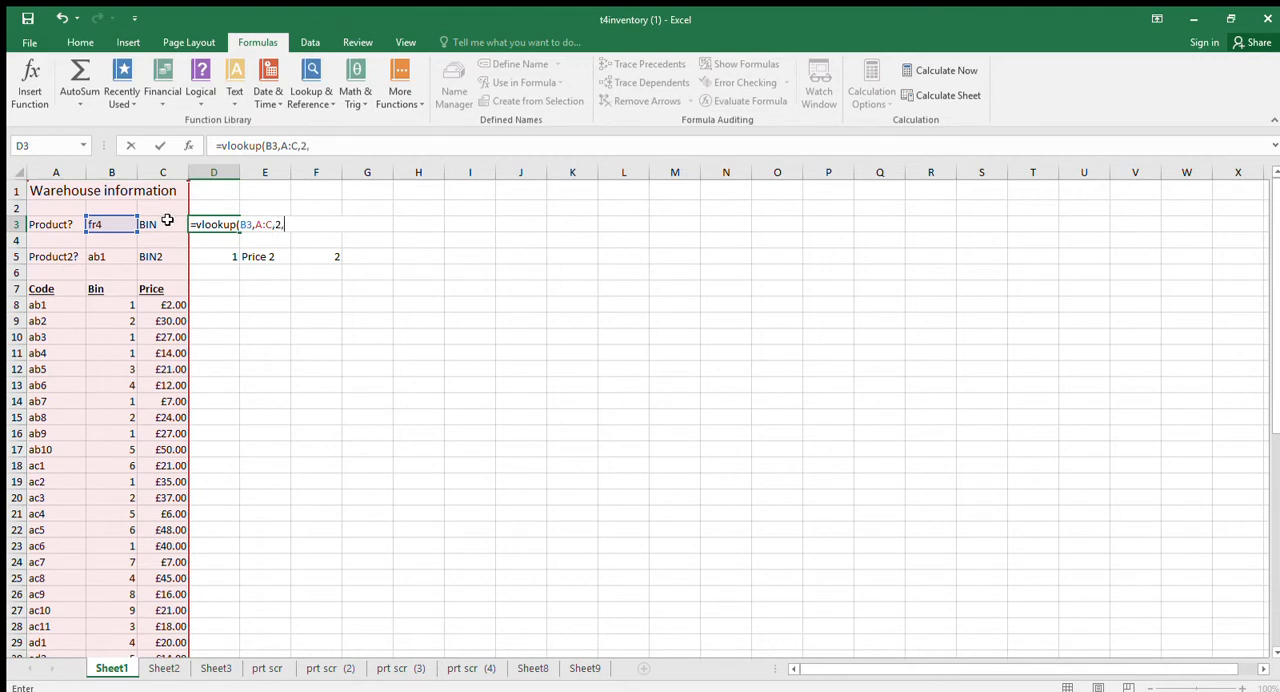
{"action": "type", "text": "false"}
{"action": "key", "text": "Return"}
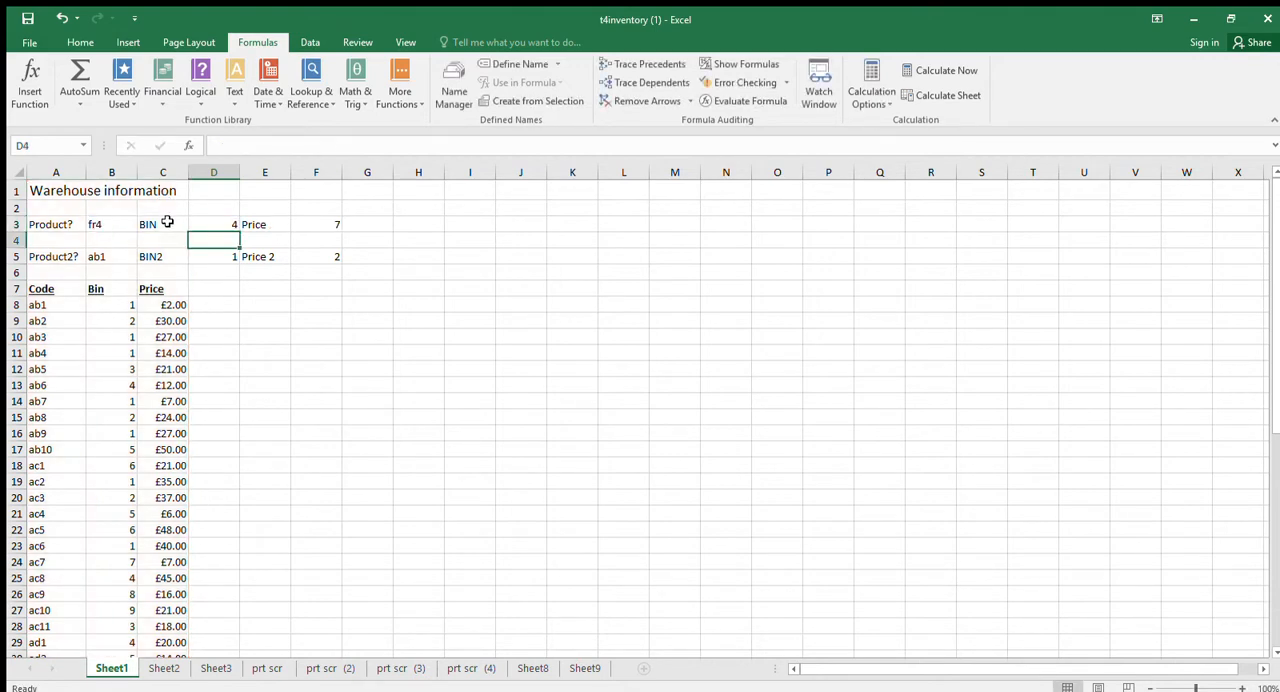
{"action": "left_click", "coordinate": [200, 222]}
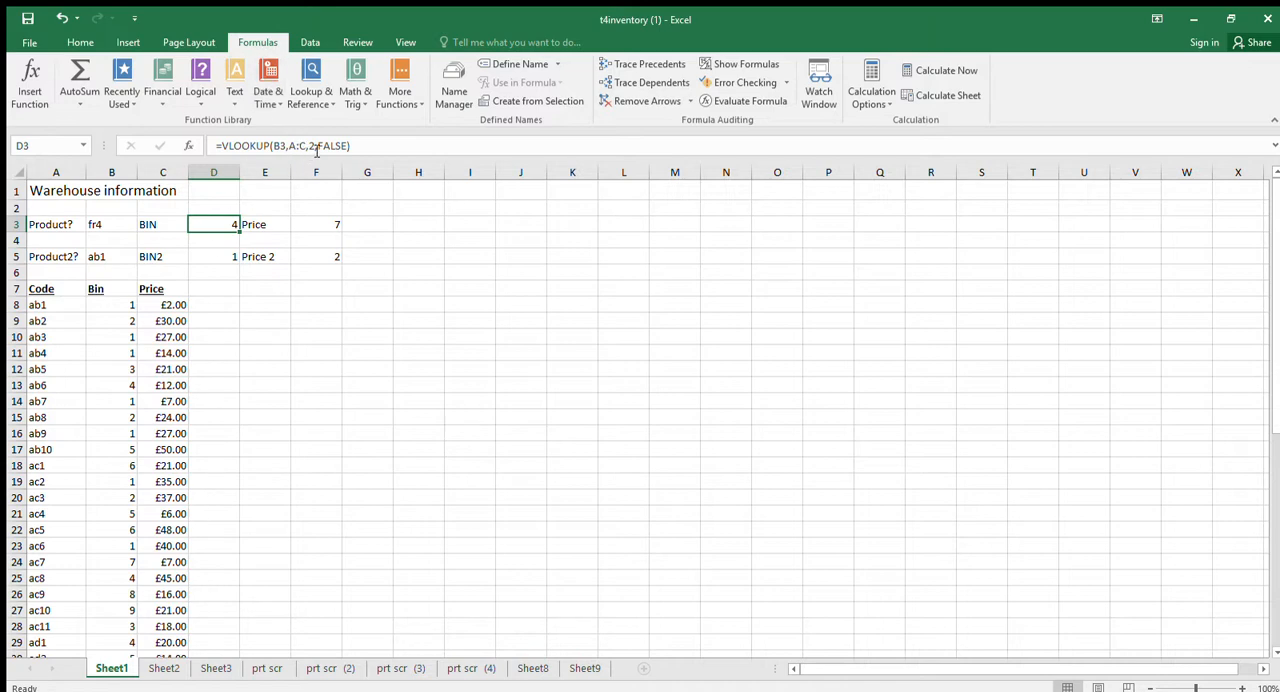
{"action": "left_click", "coordinate": [289, 270]}
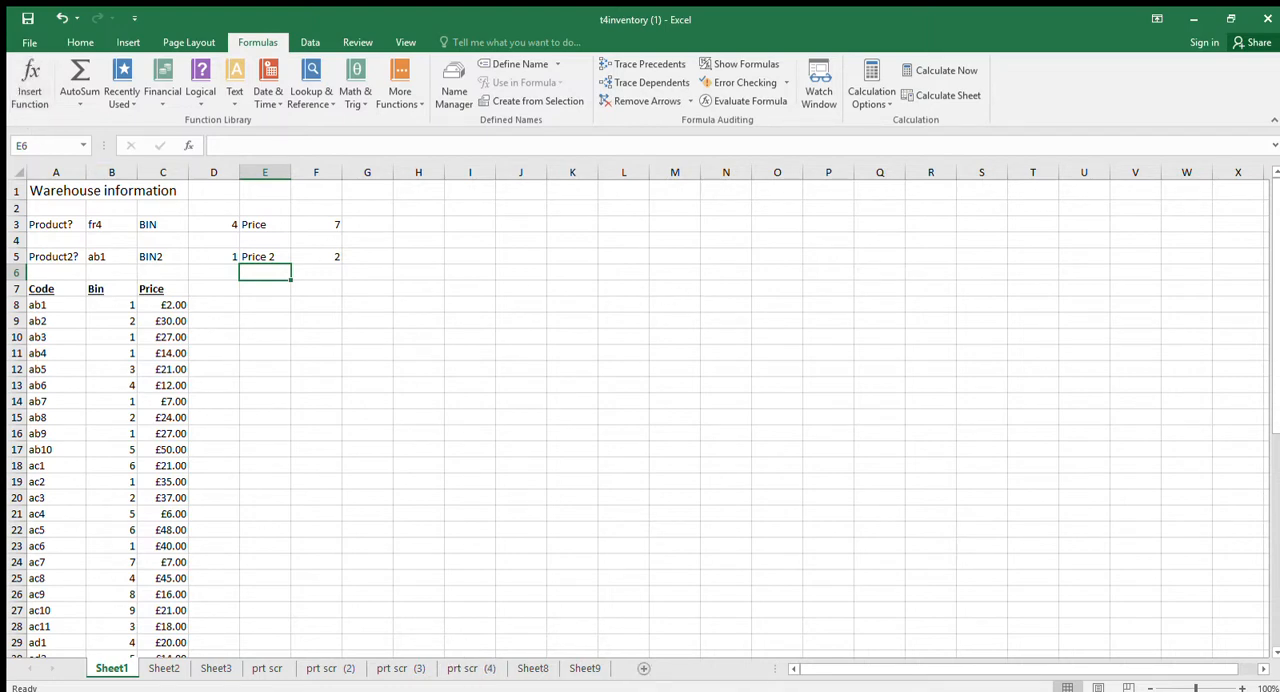
Look through the screenshots on sheets prt scr (3), prt scr (4) and Sheet8, and return to Sheet1.
{"action": "left_click", "coordinate": [418, 668]}
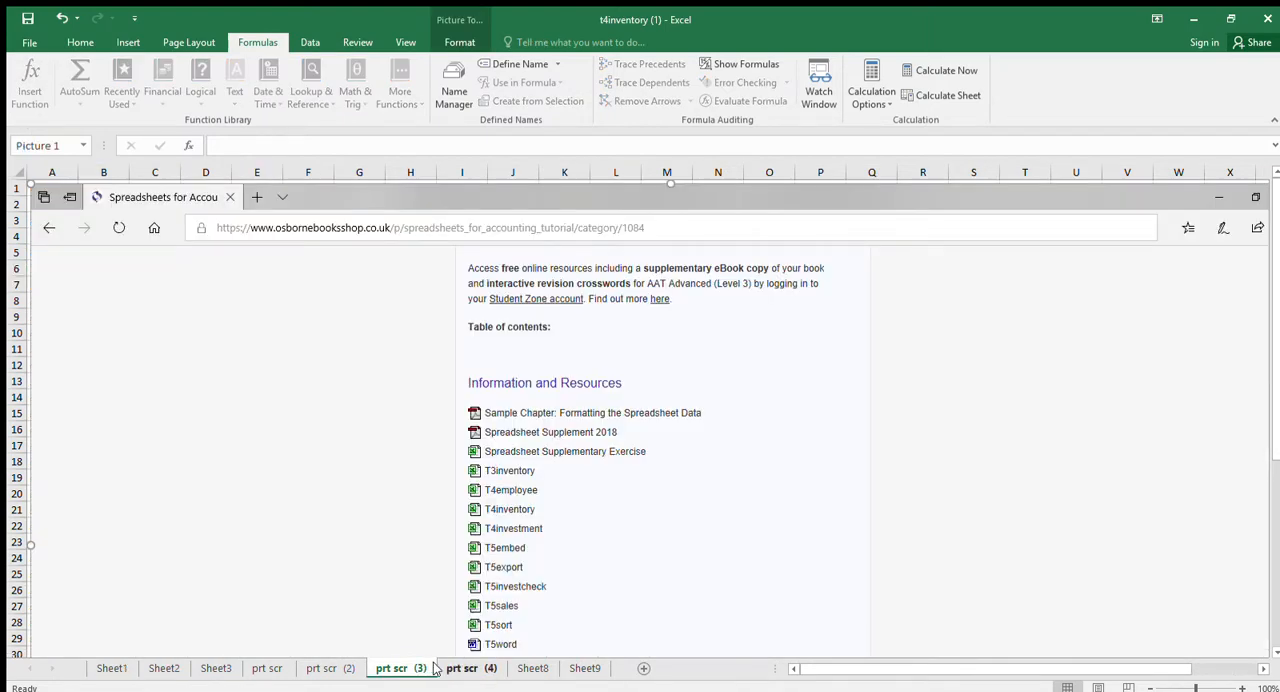
{"action": "left_click", "coordinate": [486, 668]}
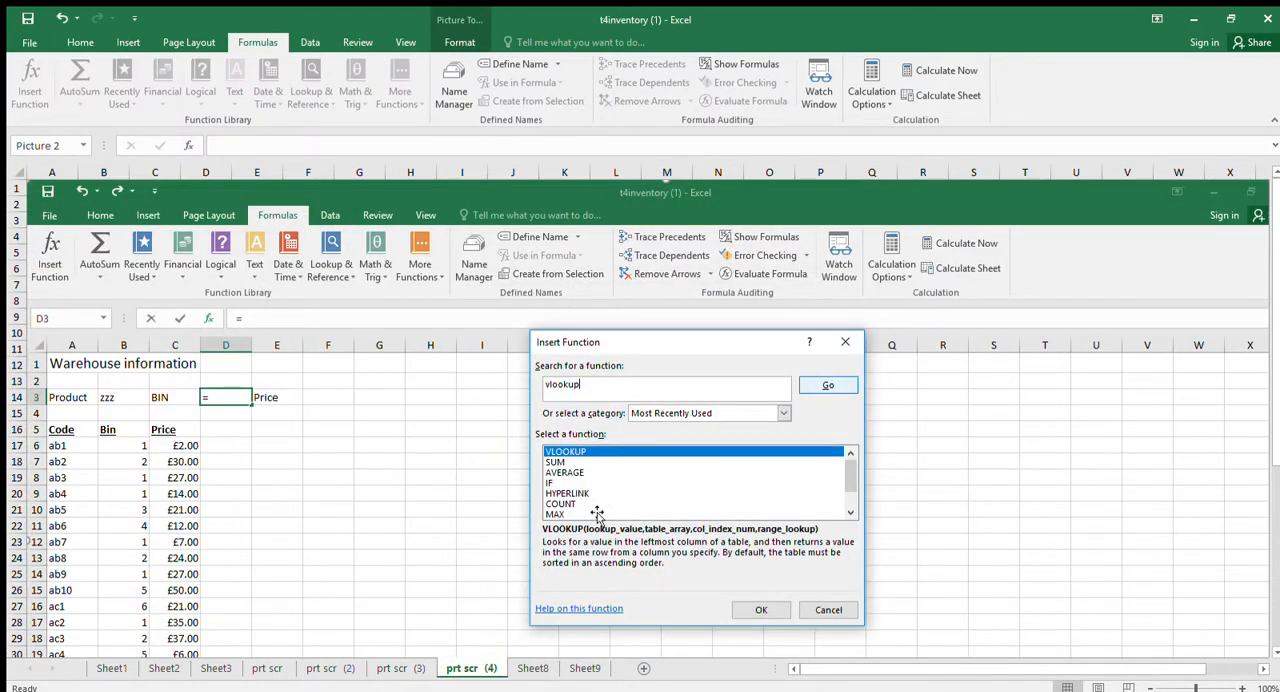
{"action": "left_click", "coordinate": [533, 668]}
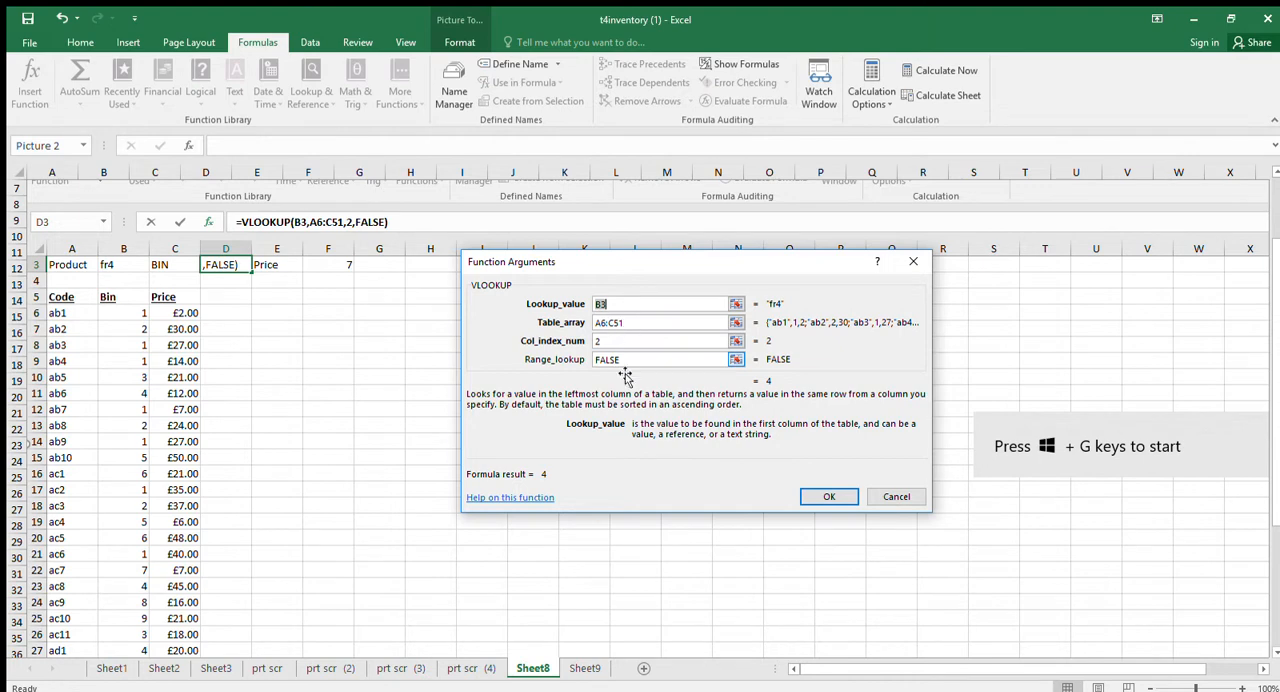
{"action": "left_click", "coordinate": [112, 668]}
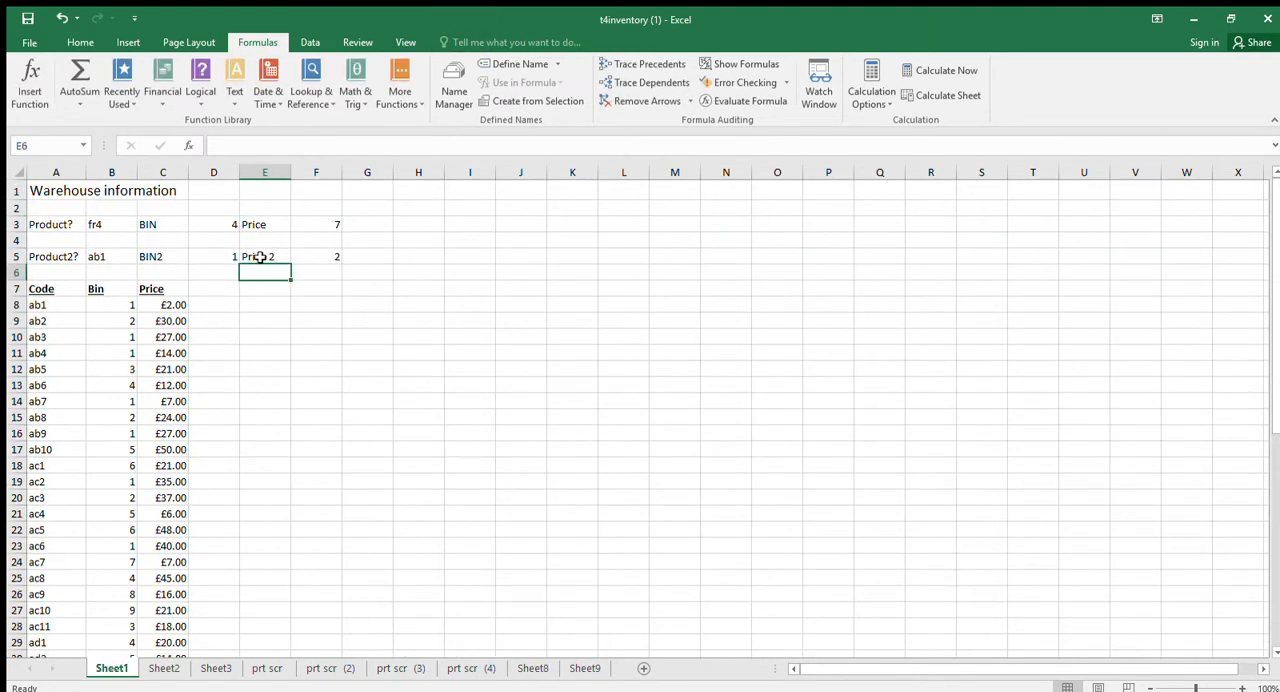
Enter the nonexistent product code zzz in B3.
{"action": "left_click", "coordinate": [201, 228]}
{"action": "left_click", "coordinate": [105, 220]}
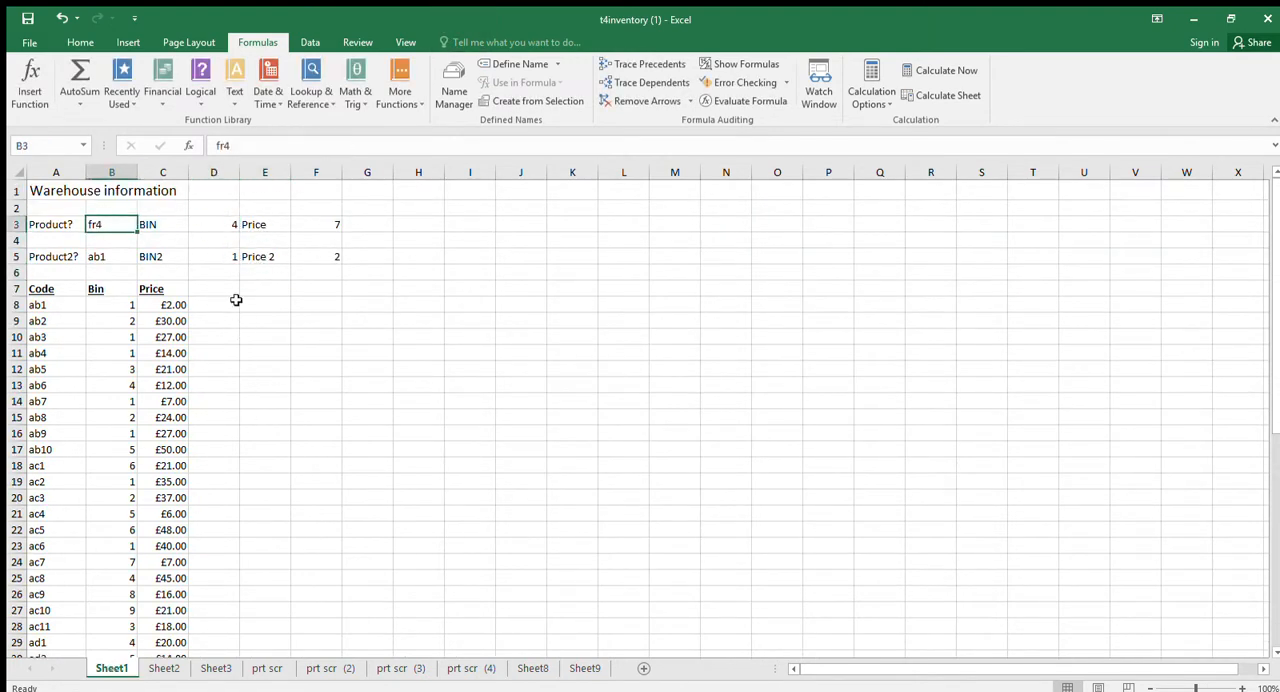
{"action": "type", "text": "zzz"}
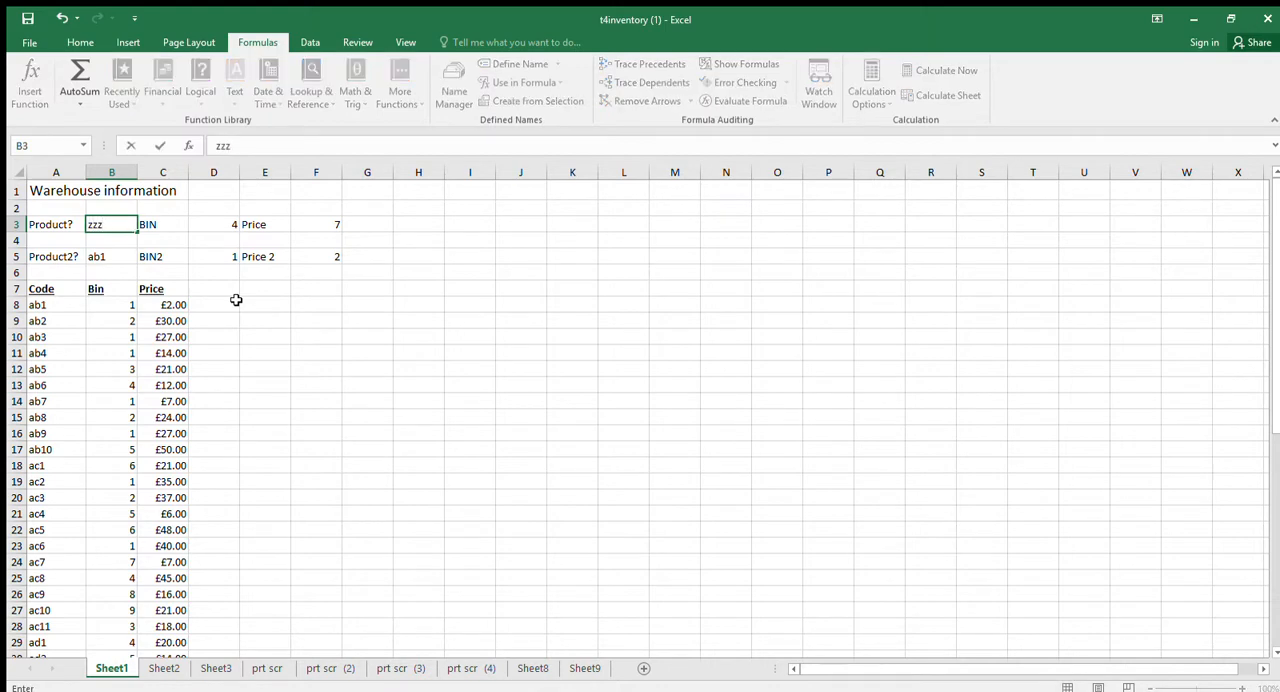
{"action": "key", "text": "Return"}
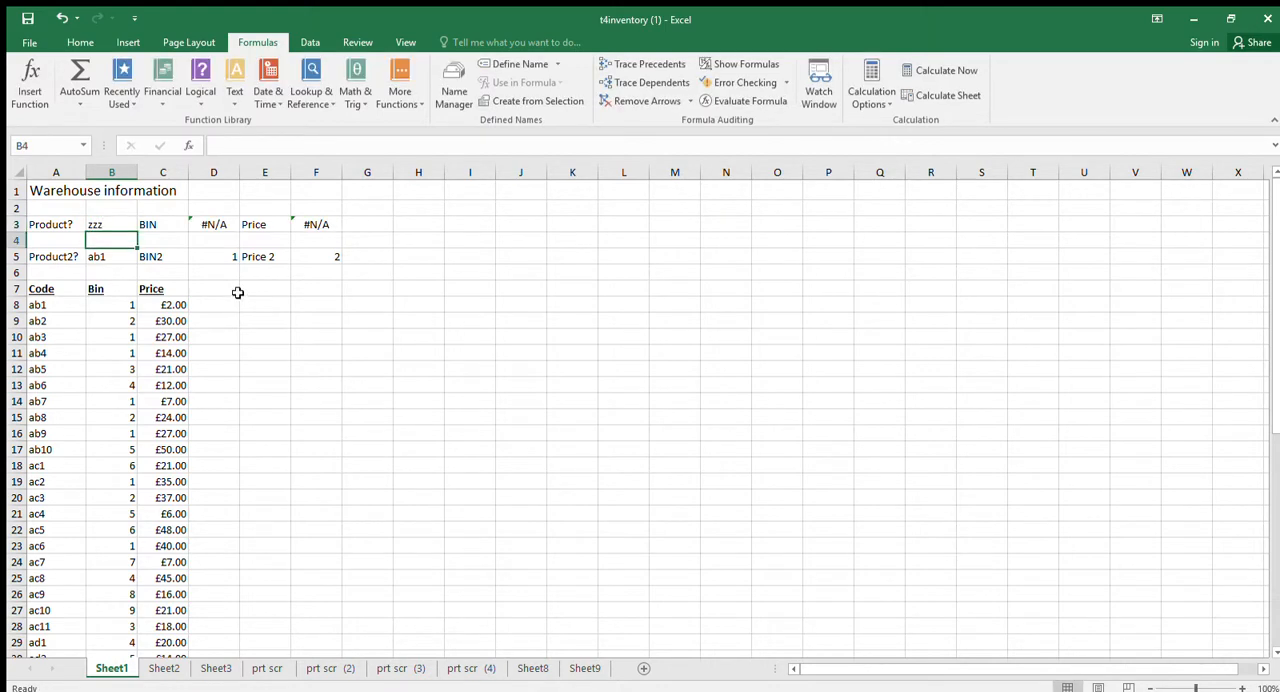
{"action": "left_click", "coordinate": [224, 208]}
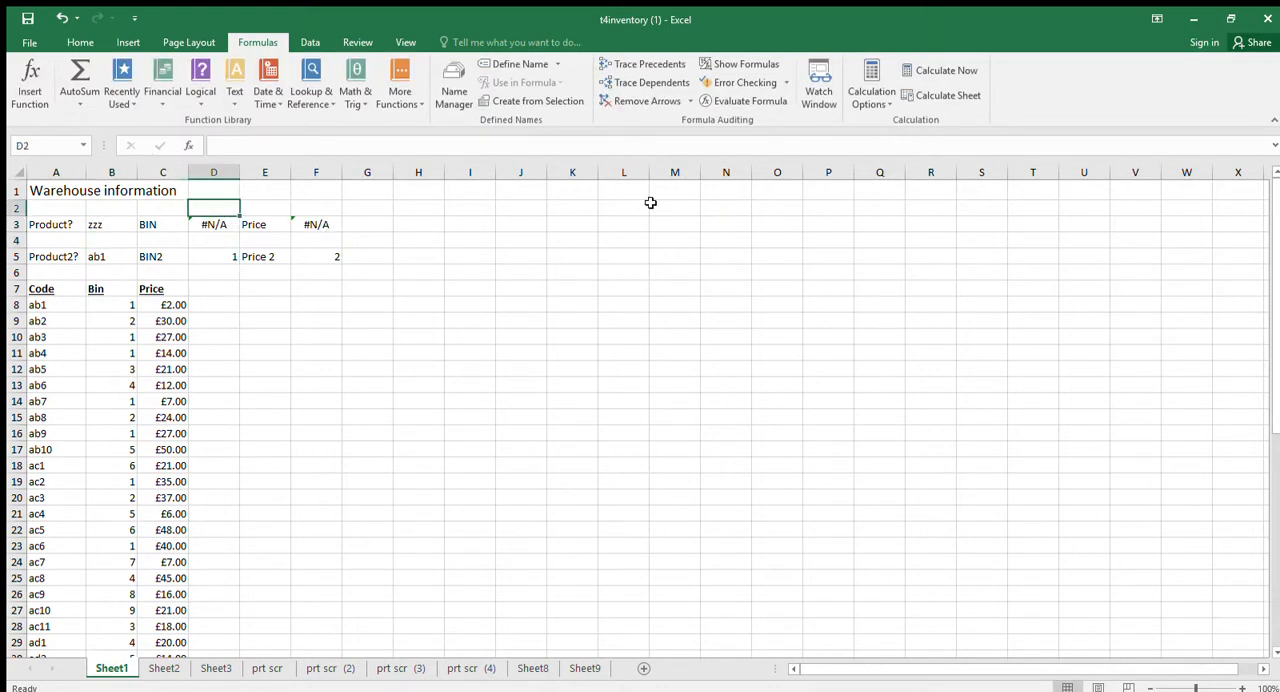
{"action": "left_click", "coordinate": [30, 46]}
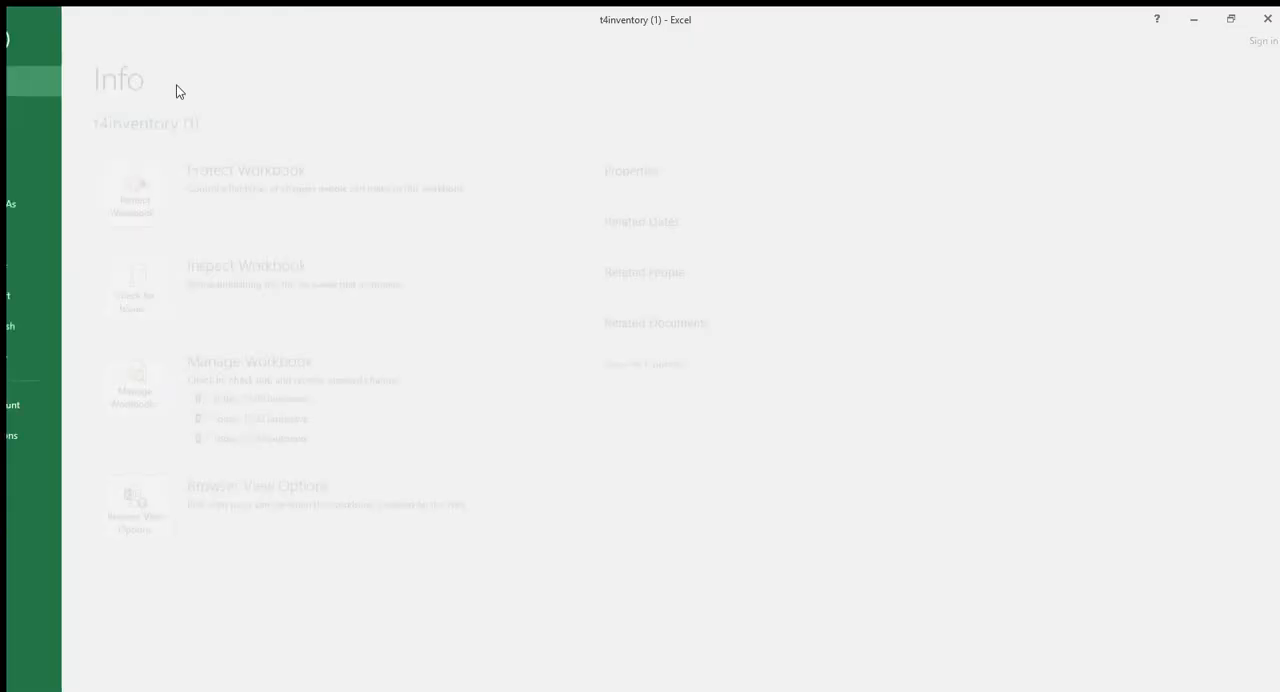
{"action": "left_click", "coordinate": [40, 45]}
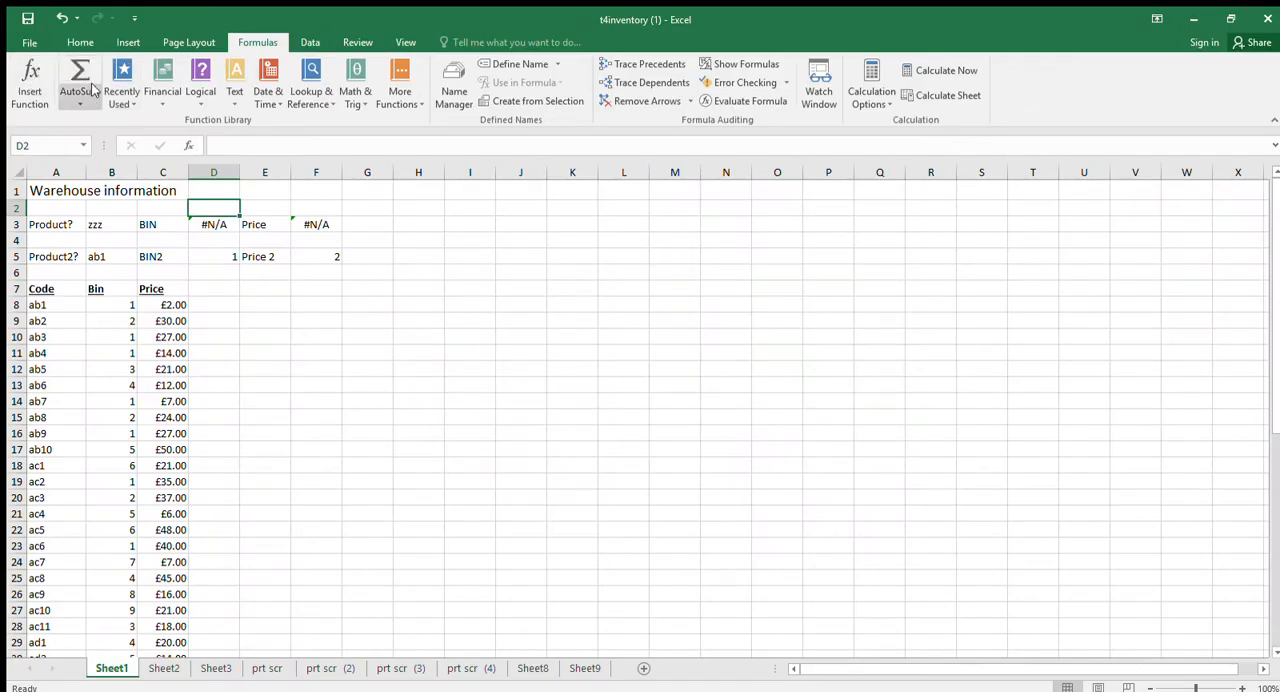
{"action": "left_click", "coordinate": [314, 207]}
{"action": "left_click", "coordinate": [98, 86]}
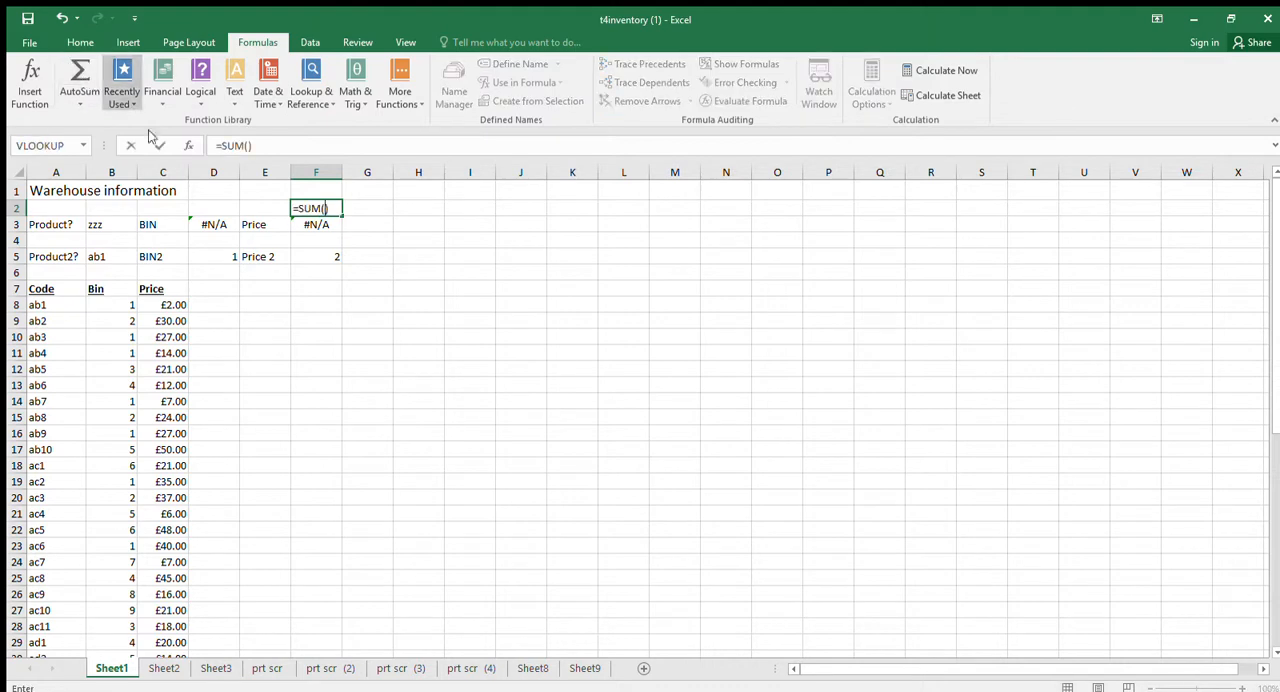
{"action": "left_click", "coordinate": [310, 248]}
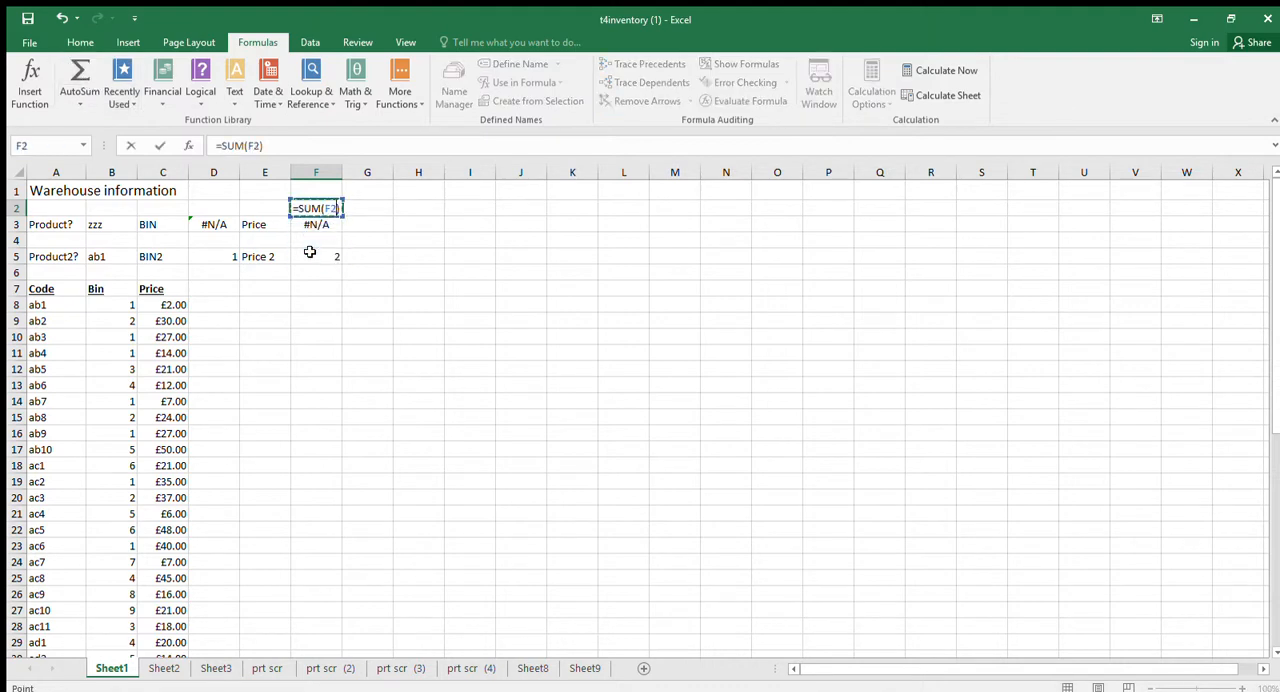
{"action": "key", "text": "Escape"}
Enter the heading Total value in G2.
{"action": "key", "text": "Right"}
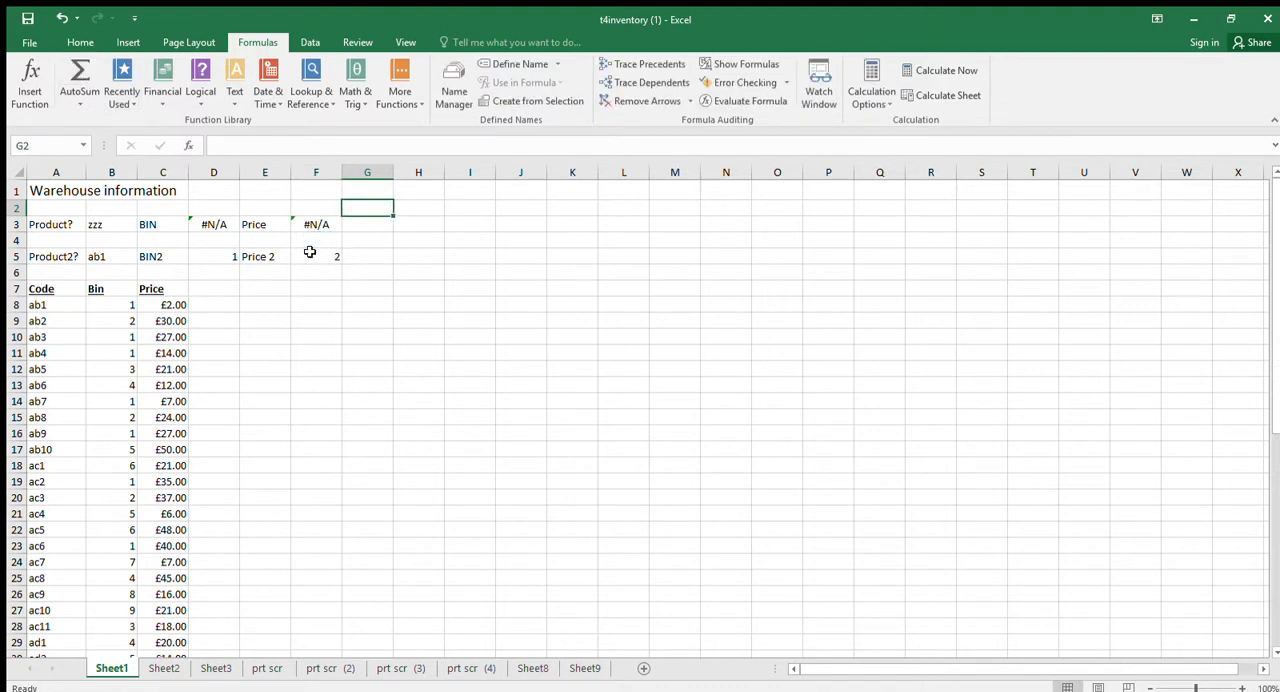
{"action": "type", "text": "Total value"}
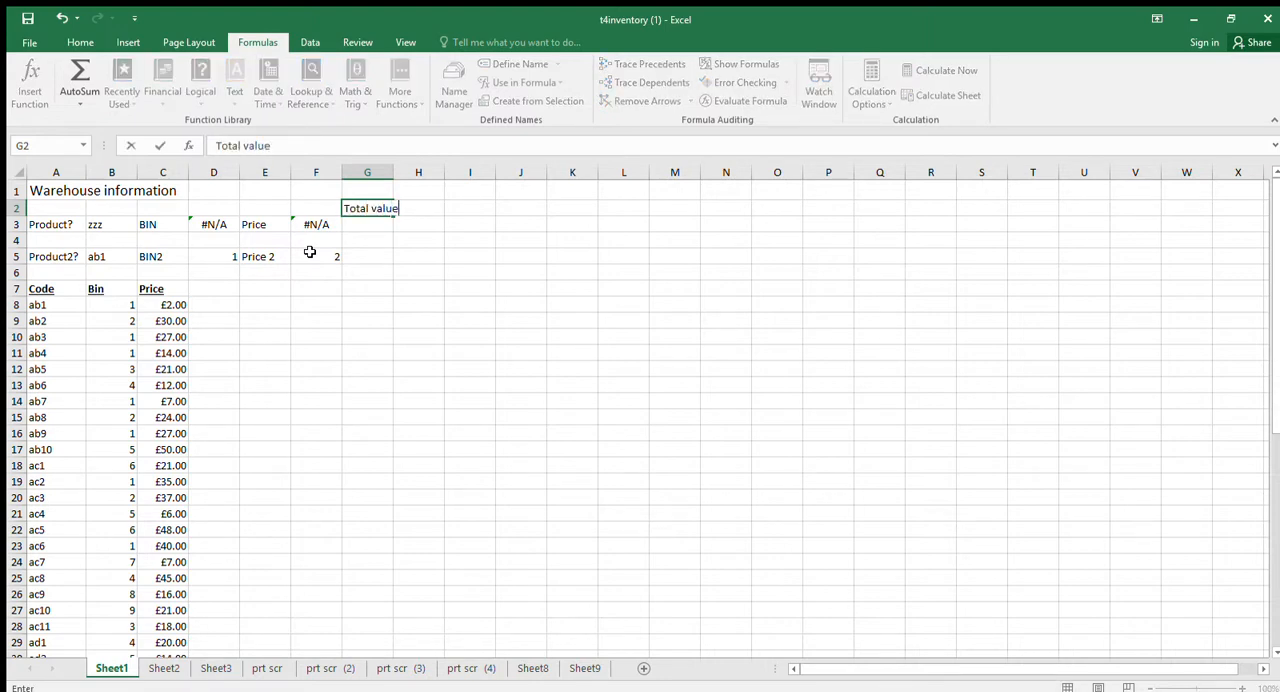
{"action": "key", "text": "Return"}
Enter a formula in G3 that multiplies the bin in D3 by the price in F3.
{"action": "type", "text": "="}
{"action": "key", "text": "Left"}
{"action": "key", "text": "Left"}
{"action": "key", "text": "Left"}
{"action": "key", "text": "Left"}
{"action": "key", "text": "Left"}
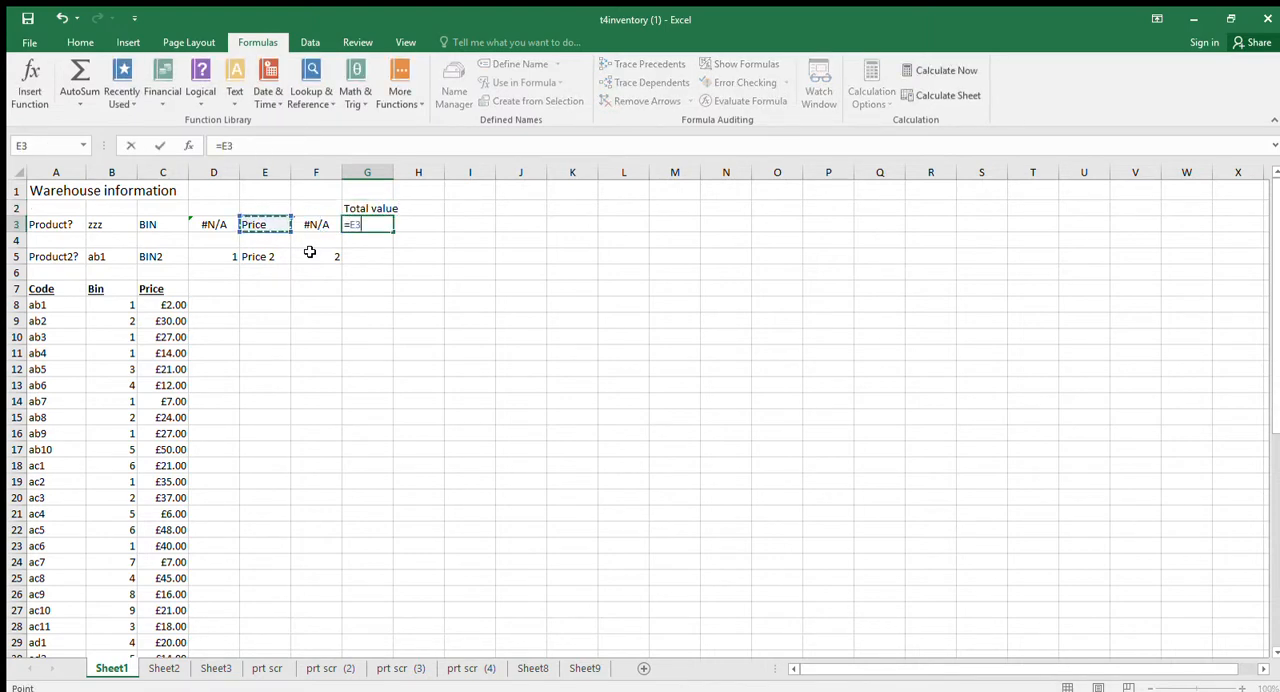
{"action": "key", "text": "Right"}
{"action": "key", "text": "Right"}
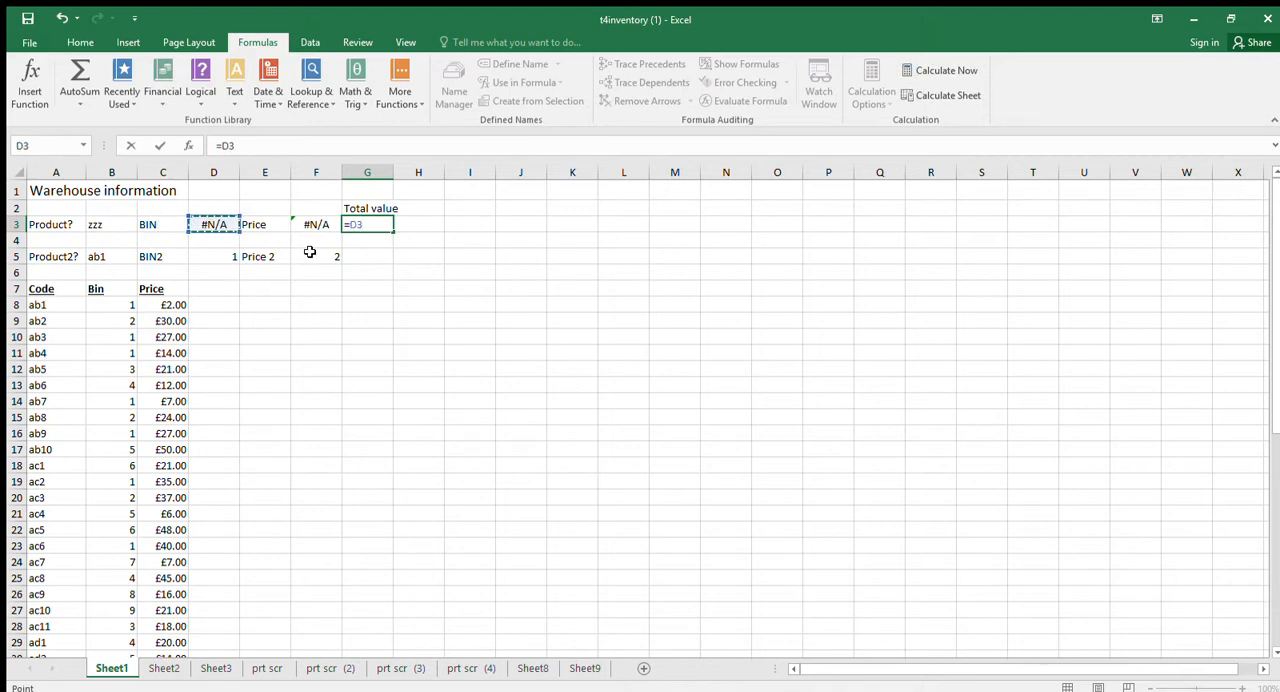
{"action": "type", "text": "*"}
{"action": "key", "text": "Left"}
{"action": "key", "text": "ctrl+Return"}
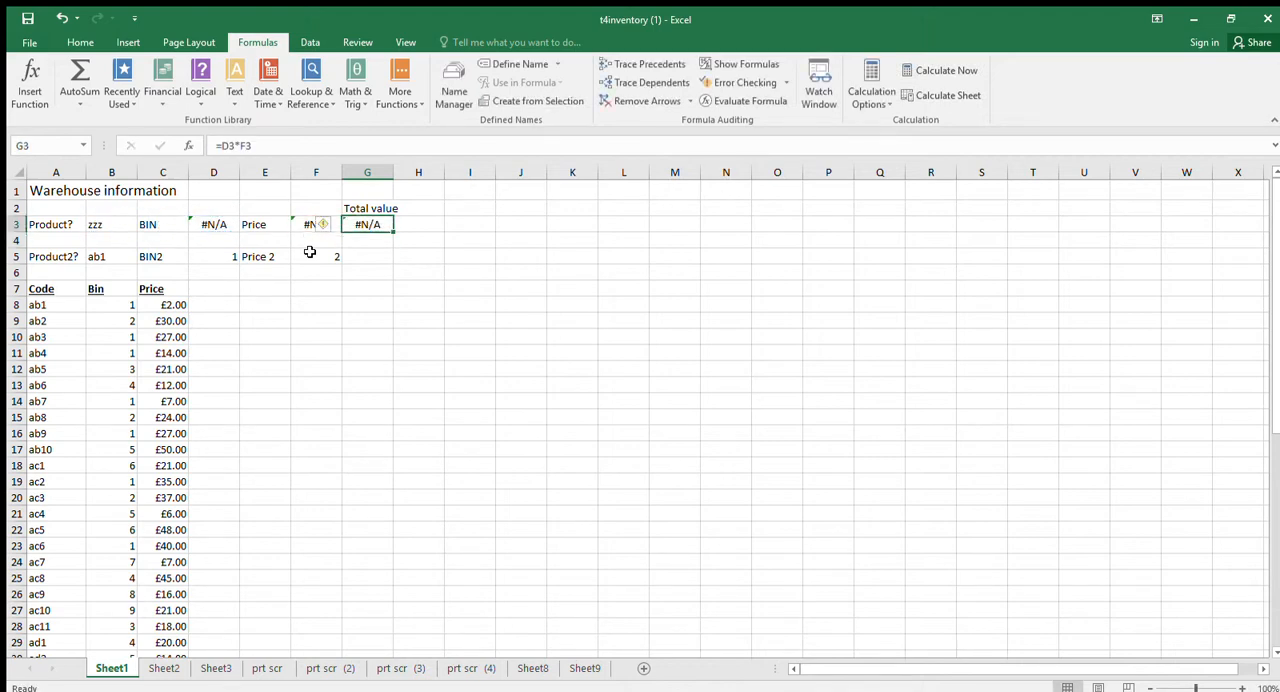
Copy the multiplication formula from G3 into G5 for the second product.
{"action": "key", "text": "ctrl+c"}
{"action": "key", "text": "Down"}
{"action": "key", "text": "Down"}
{"action": "key", "text": "ctrl+v"}
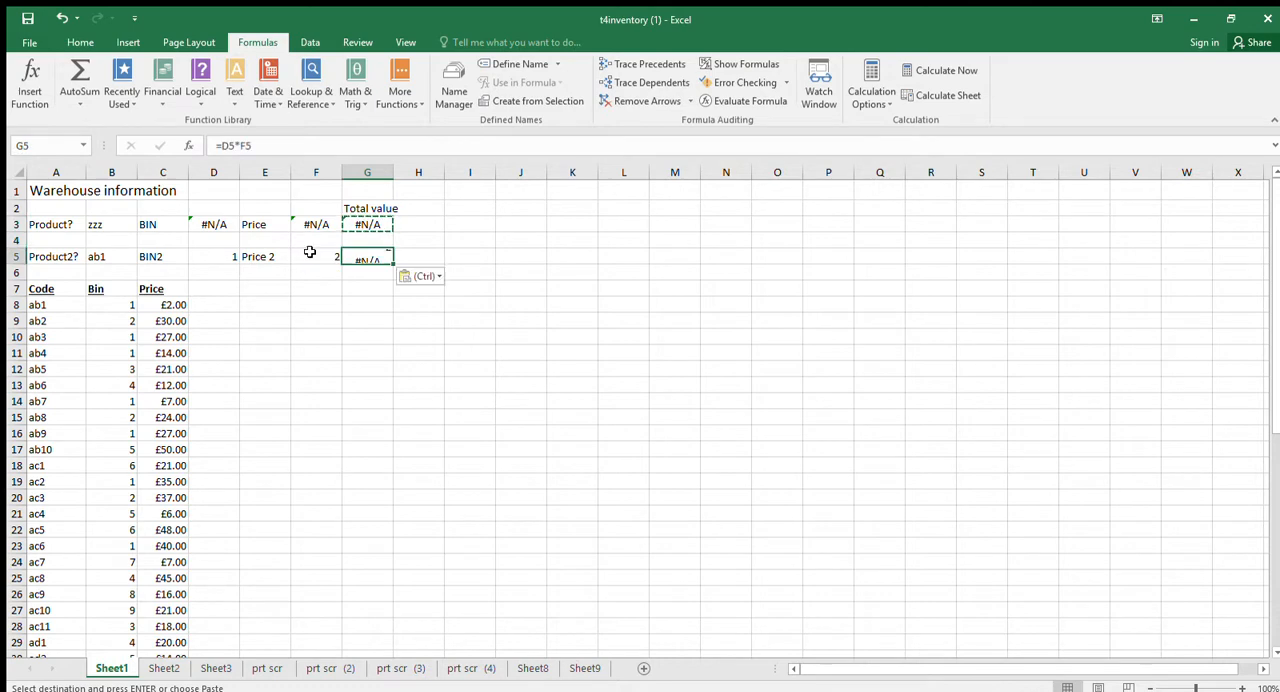
{"action": "key", "text": "Up"}
Move the Total value heading up to G1 and enter a SUM in G2 of the product values beneath it.
{"action": "left_click", "coordinate": [348, 208]}
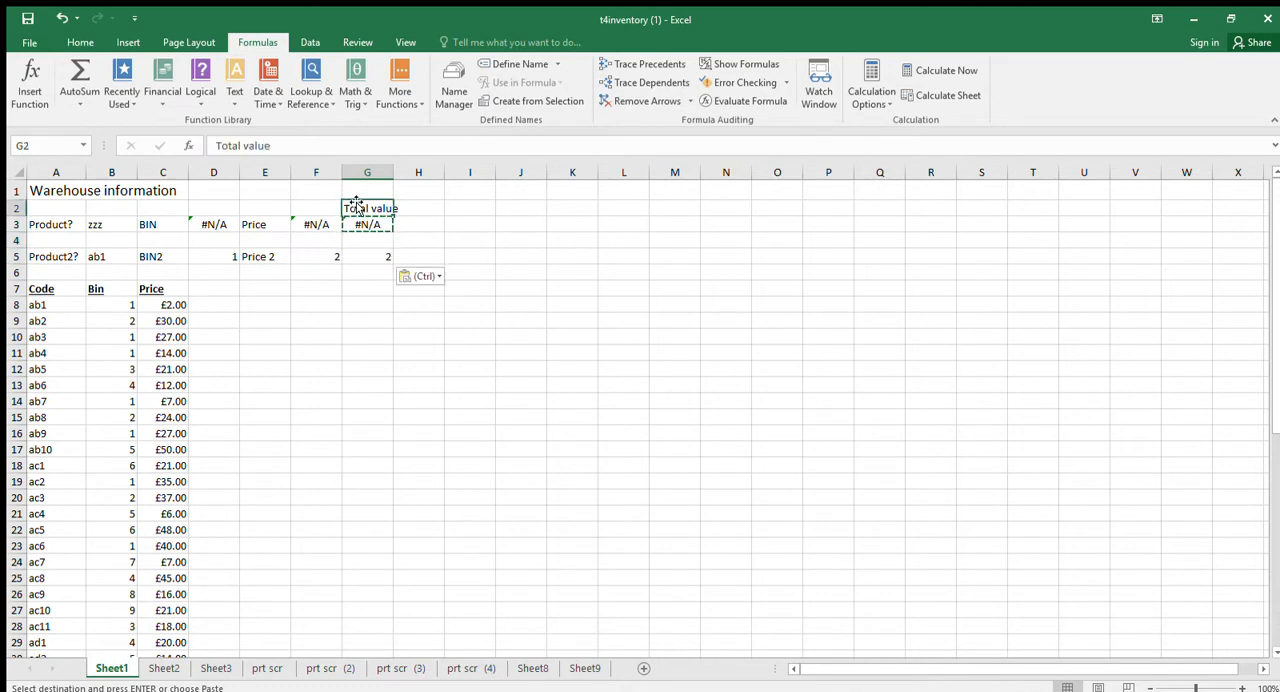
{"action": "left_click_drag", "start_coordinate": [350, 195], "coordinate": [350, 184]}
{"action": "left_click", "coordinate": [358, 208]}
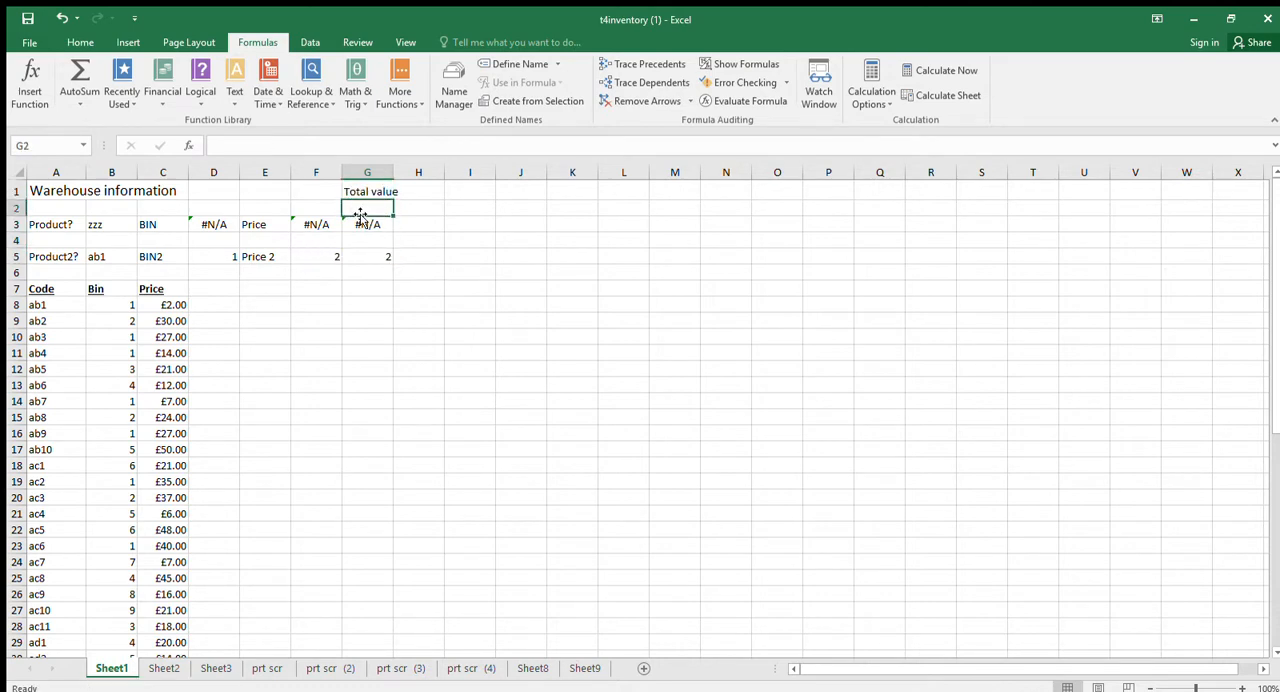
{"action": "left_click", "coordinate": [80, 80]}
{"action": "left_click", "coordinate": [370, 240]}
{"action": "key", "text": "Up"}
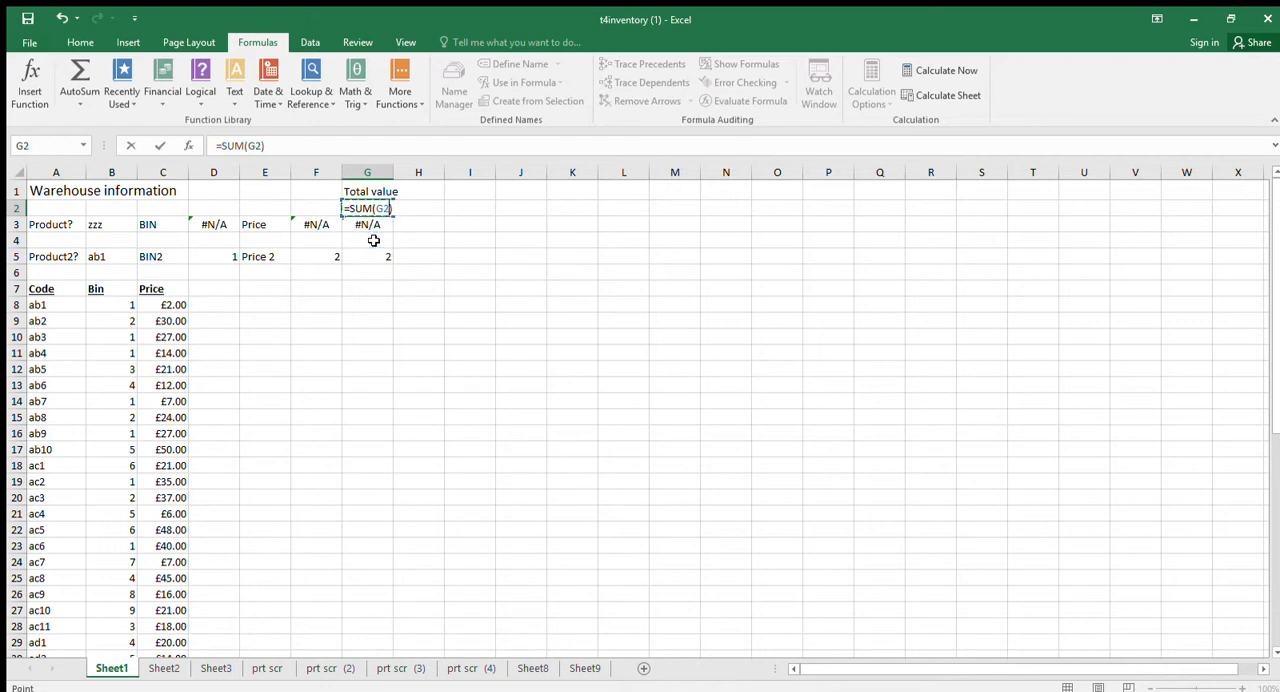
{"action": "key", "text": "shift+Down"}
{"action": "key", "text": "shift+Down"}
{"action": "key", "text": "shift+Down"}
{"action": "key", "text": "Return"}
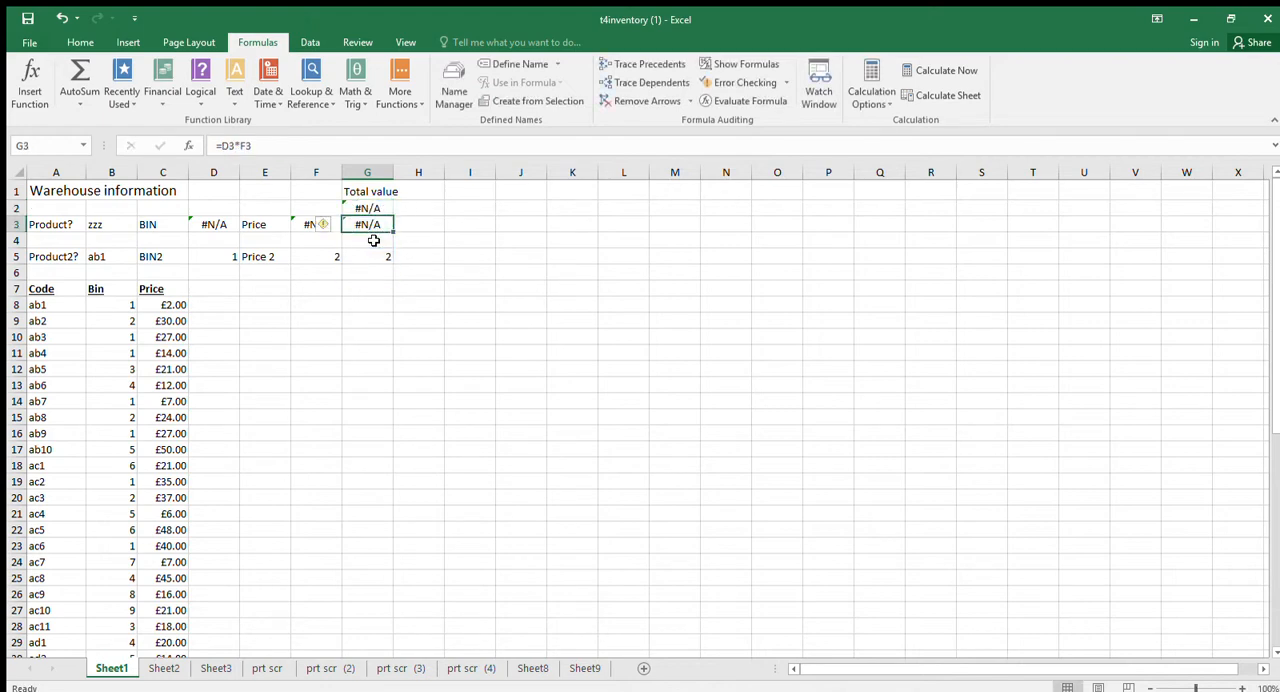
Review the product code in B3, the lookup in D3 and the multiplication formula in G3.
{"action": "left_click", "coordinate": [372, 193]}
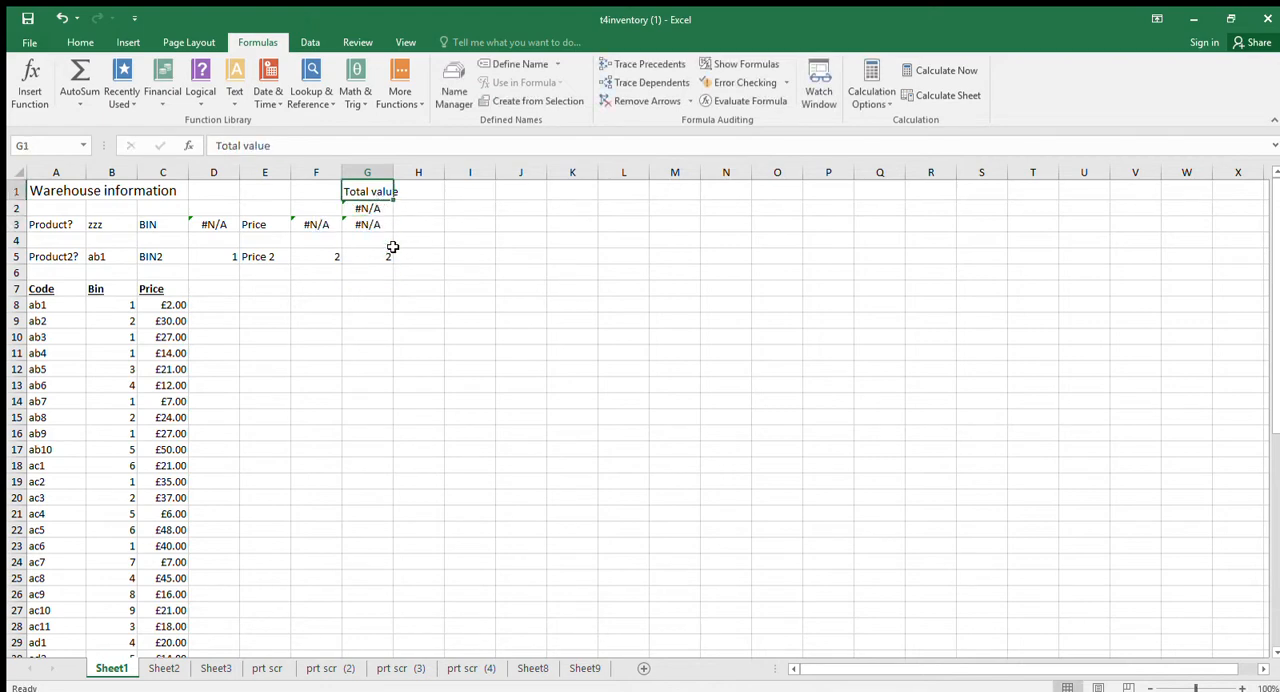
{"action": "left_click", "coordinate": [205, 227]}
{"action": "left_click", "coordinate": [94, 225]}
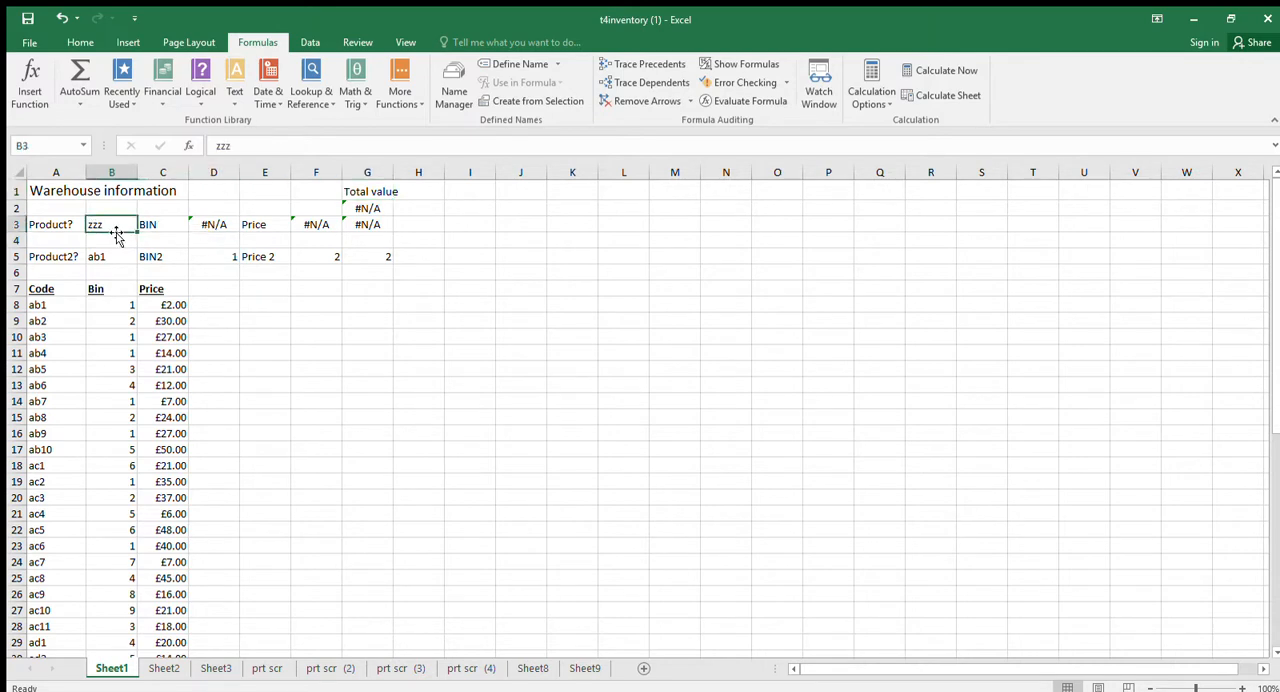
{"action": "left_click", "coordinate": [216, 226]}
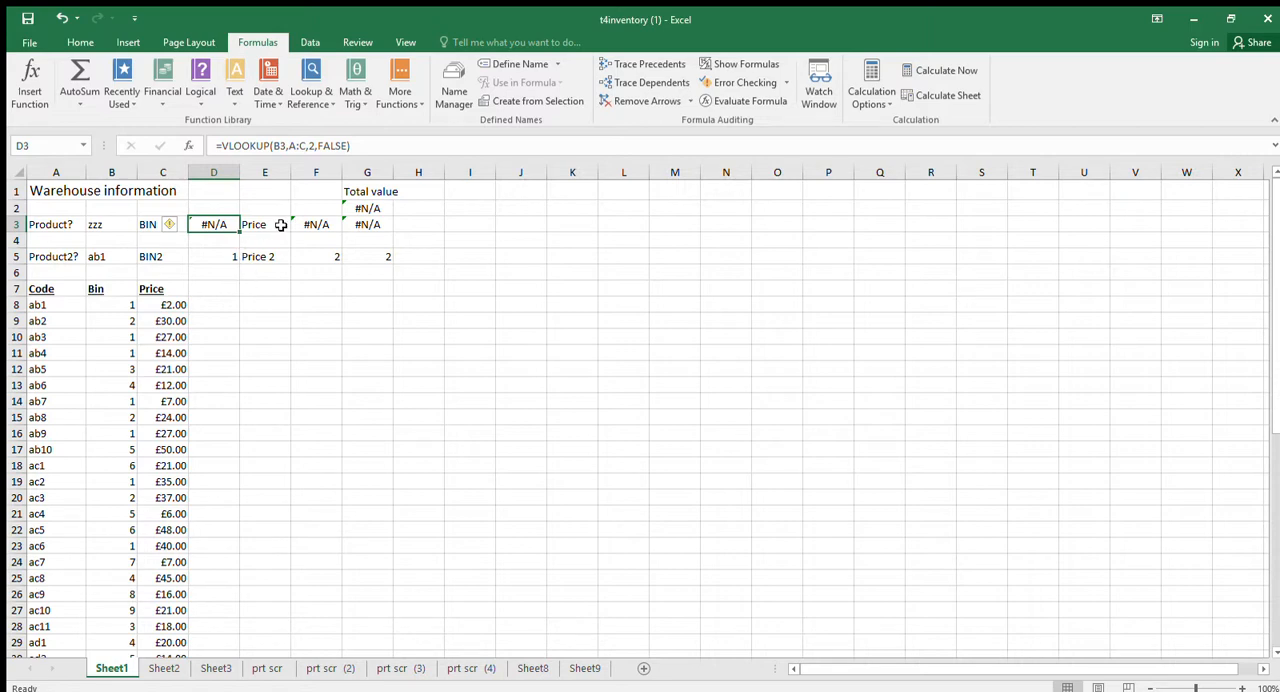
{"action": "left_click", "coordinate": [358, 224]}
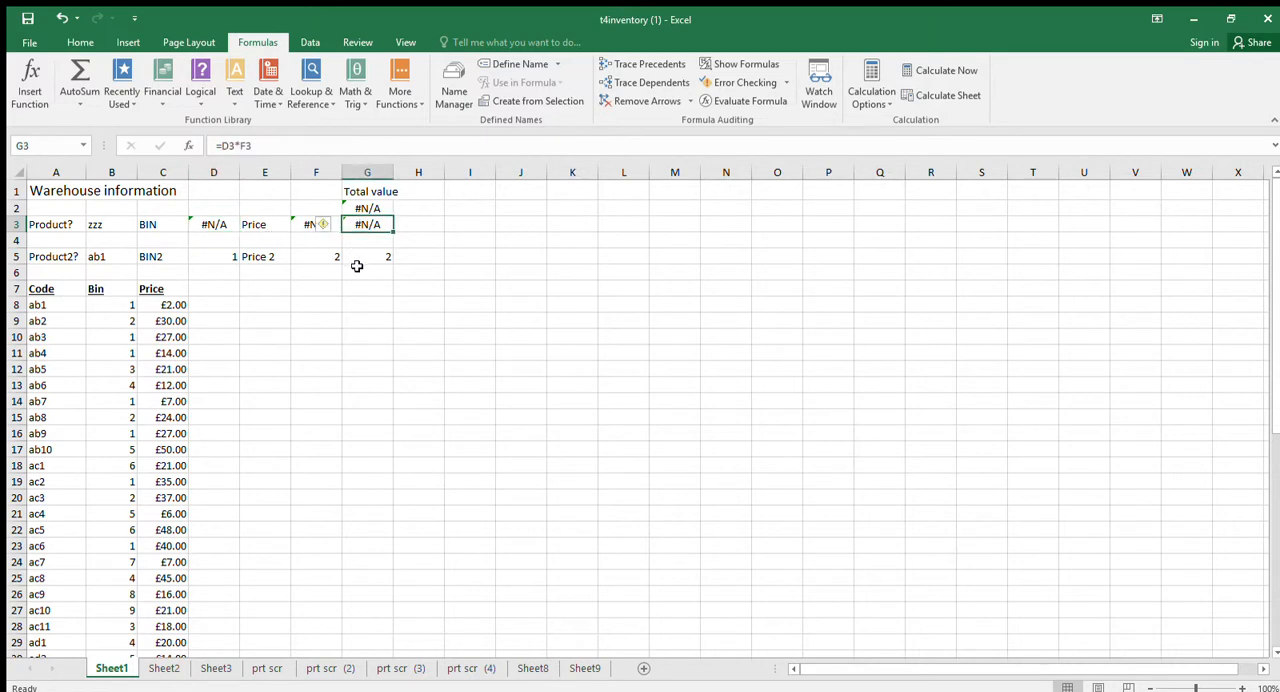
Copy the VLOOKUP expression in D3's formula and add IF(ISNA( in front of it.
{"action": "left_click", "coordinate": [358, 208]}
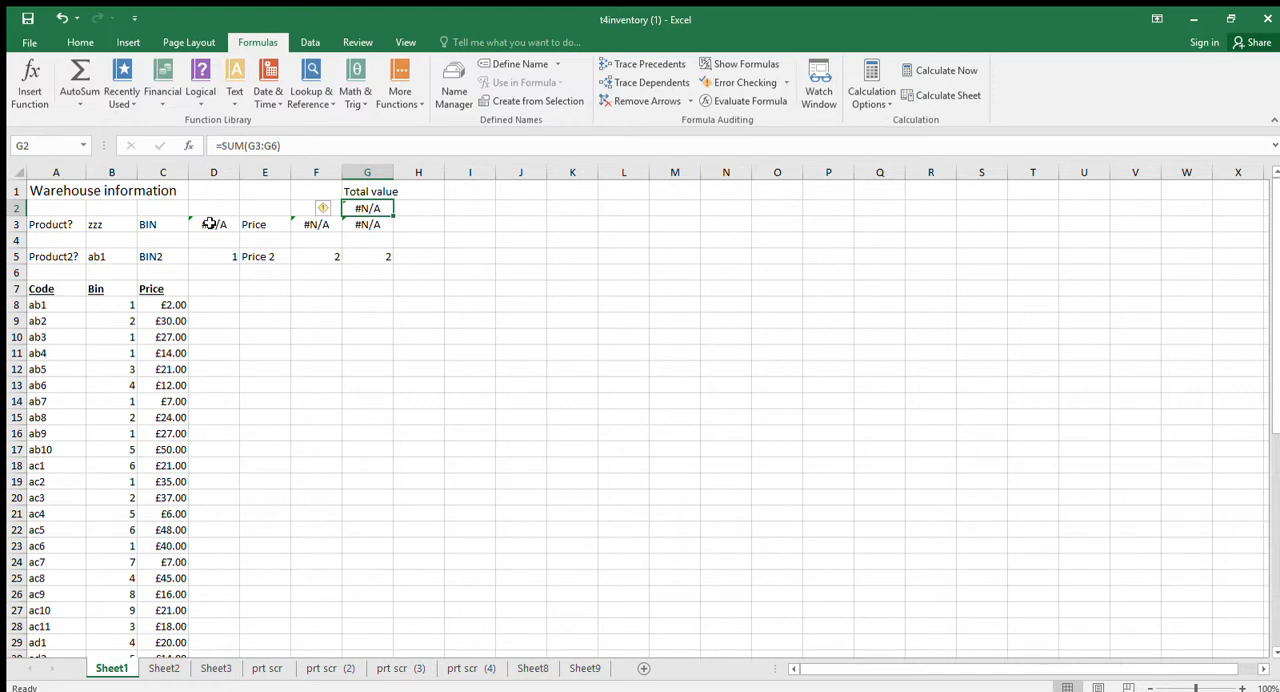
{"action": "left_click", "coordinate": [360, 224]}
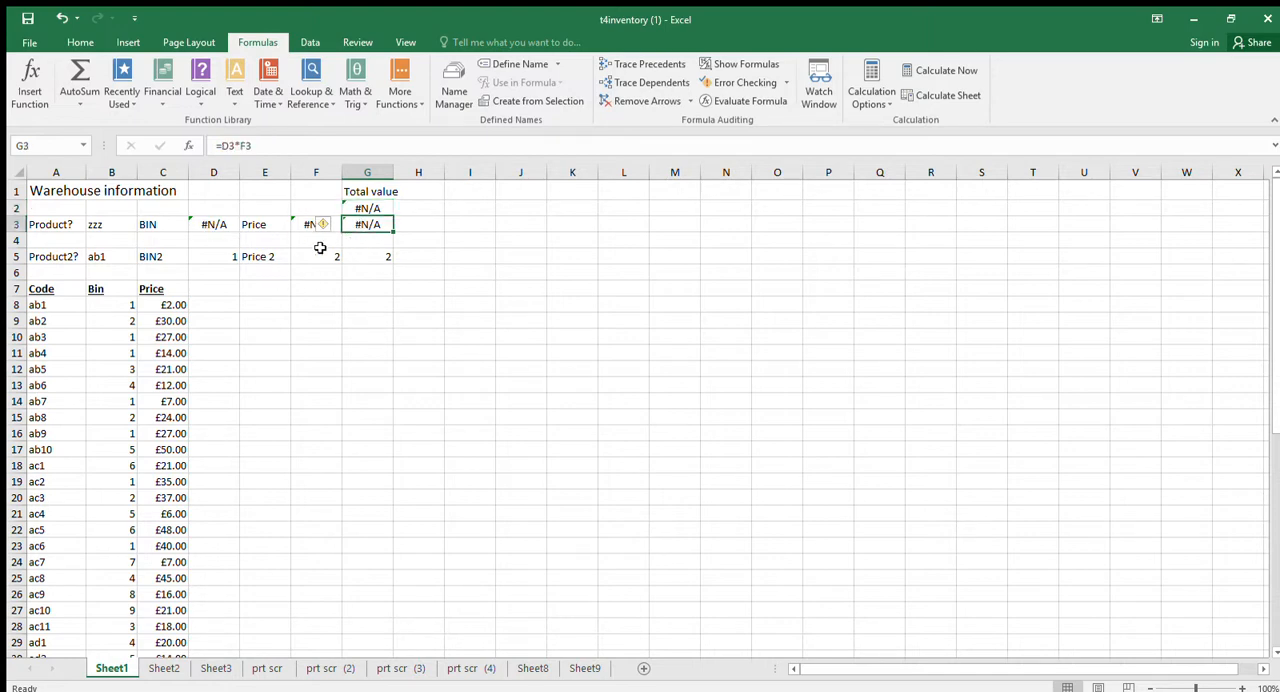
{"action": "left_click", "coordinate": [222, 226]}
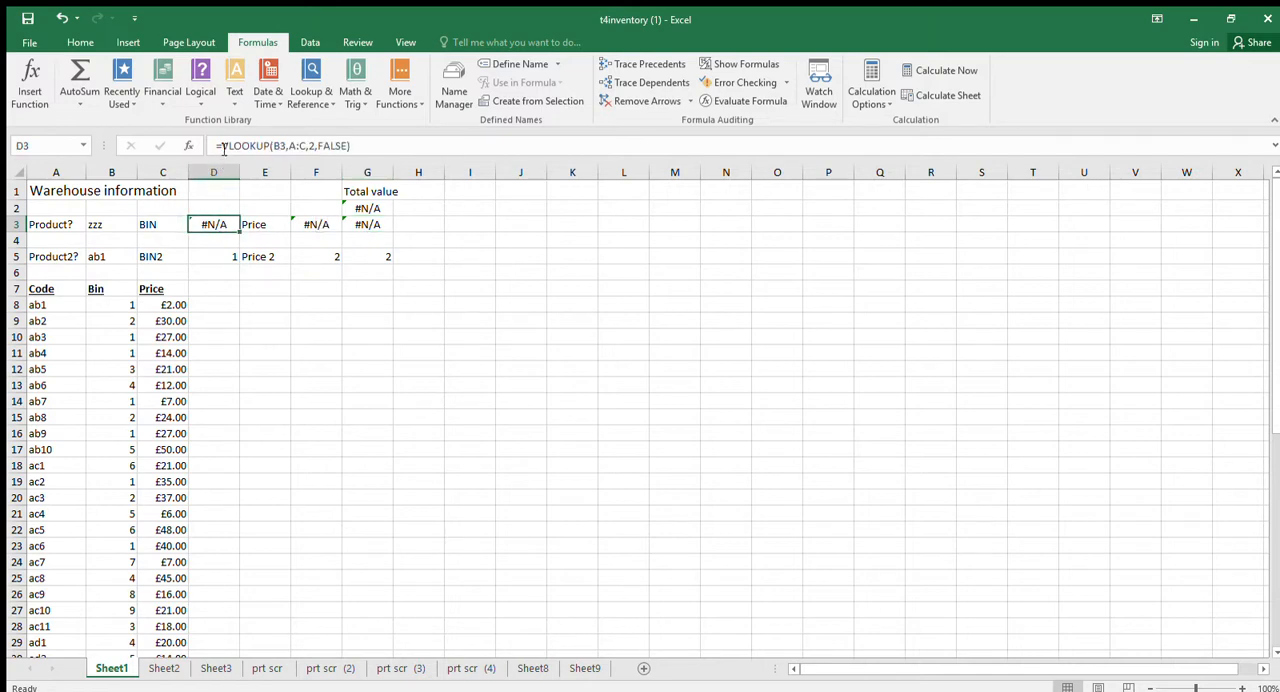
{"action": "left_click_drag", "start_coordinate": [221, 146], "coordinate": [363, 146]}
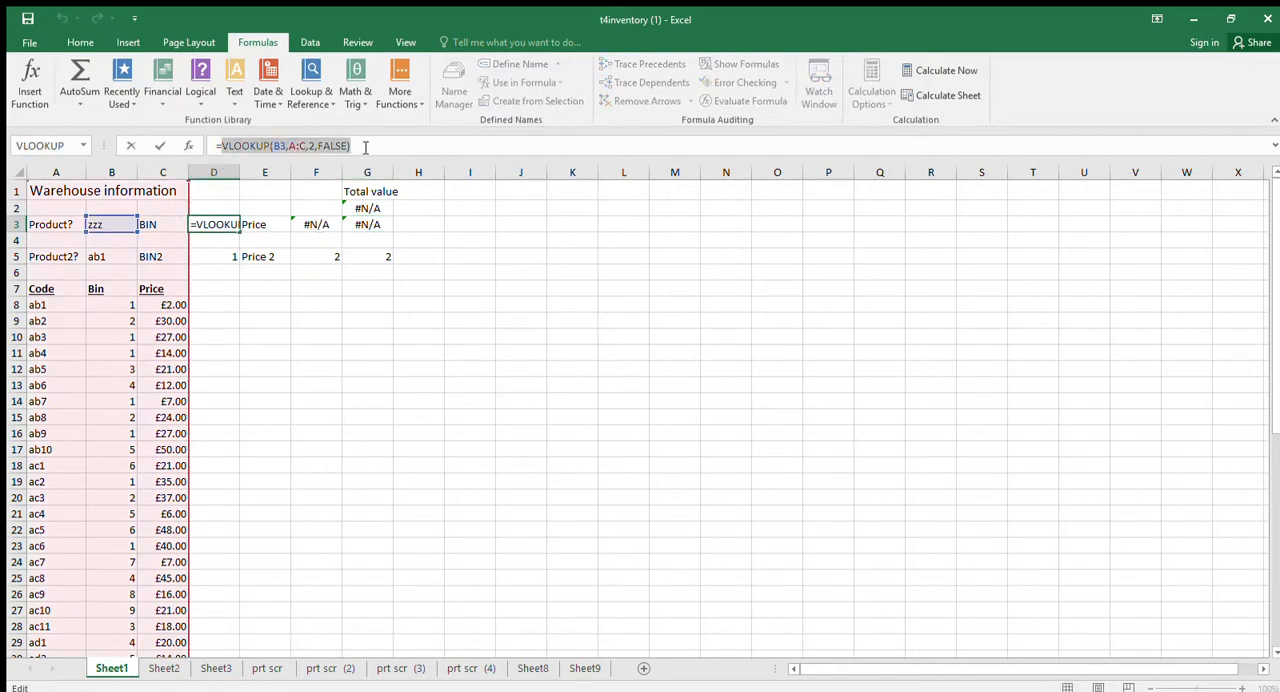
{"action": "left_click", "coordinate": [221, 147]}
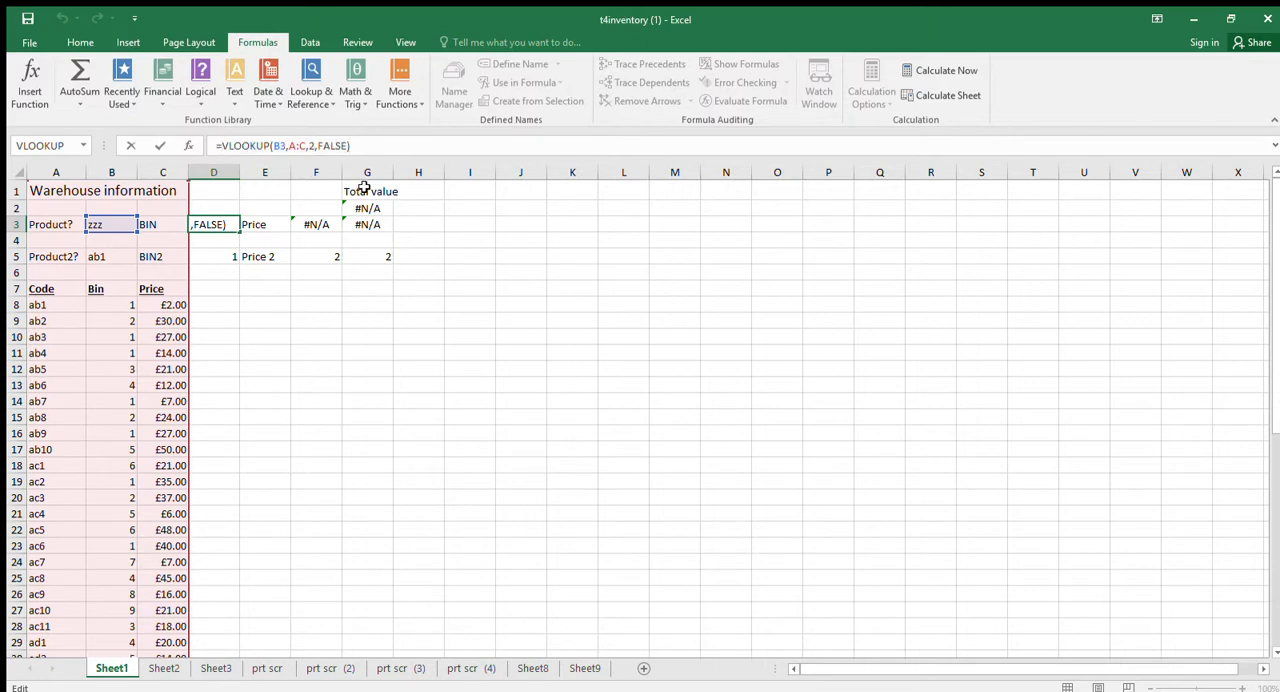
{"action": "type", "text": "if("}
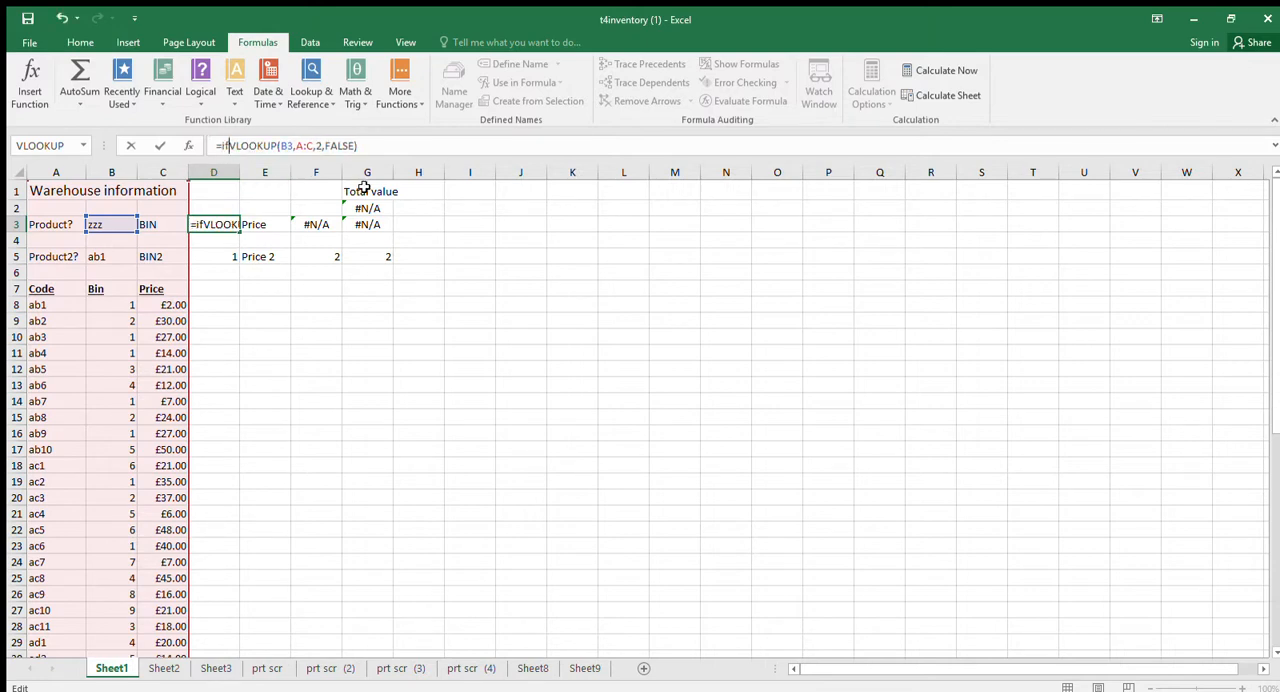
{"action": "type", "text": "isna"}
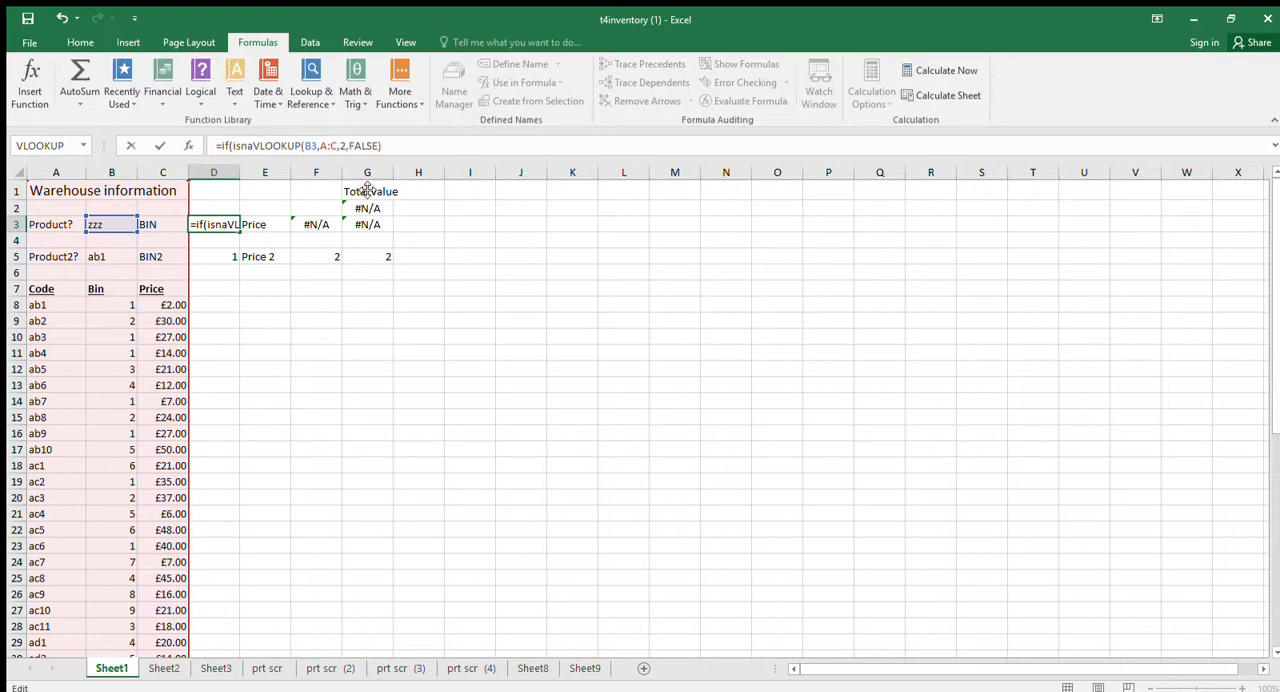
{"action": "type", "text": "("}
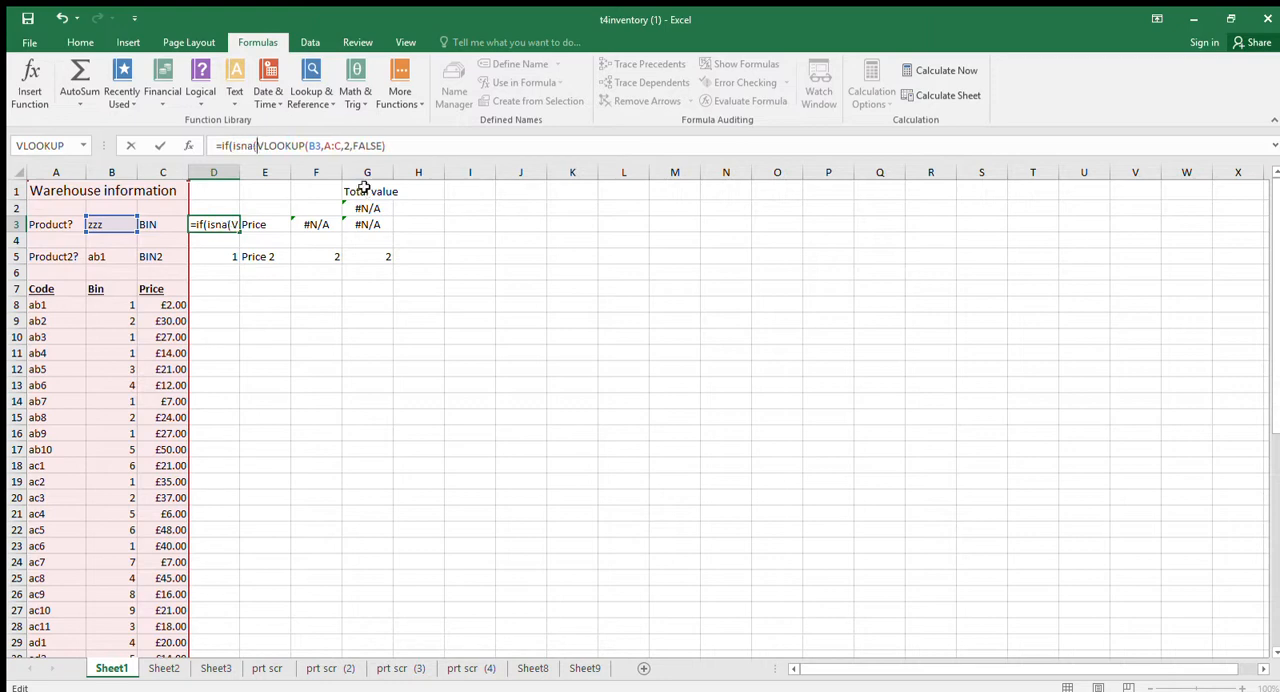
Complete D3's IF formula with a =TRUE test, an empty string when true and VLOOKUP(B3,A:C,2,FALSE) otherwise.
{"action": "left_click", "coordinate": [406, 145]}
{"action": "type", "text": ")=true"}
{"action": "type", "text": ",\"\","}
{"action": "key", "text": "ctrl+v"}
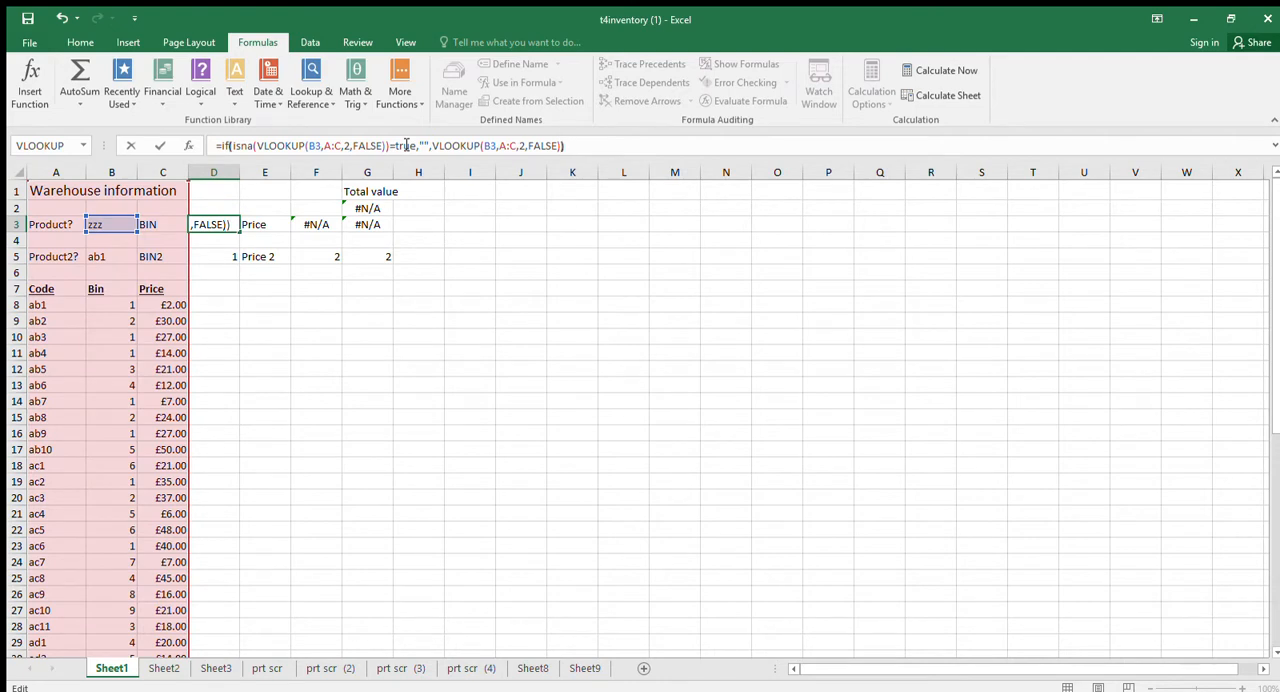
{"action": "type", "text": ")"}
{"action": "key", "text": "Return"}
{"action": "left_click", "coordinate": [360, 226]}
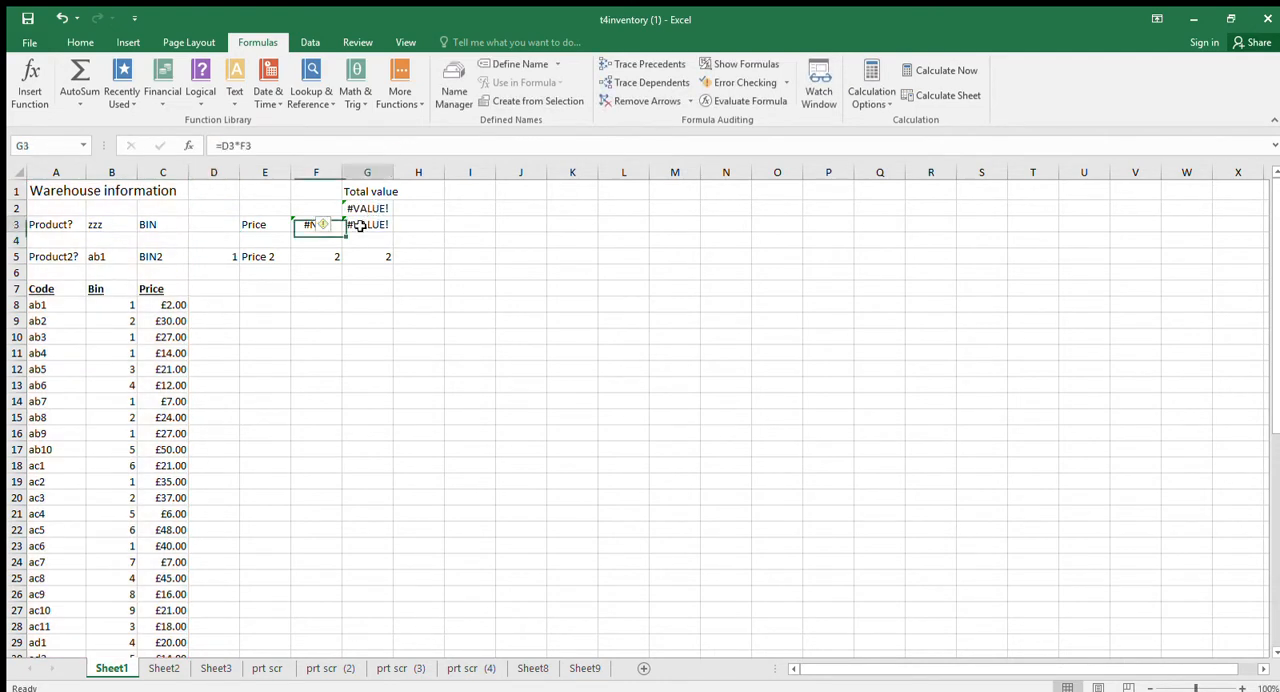
Replace the empty string in D3's IF formula with 0.
{"action": "left_click", "coordinate": [222, 223]}
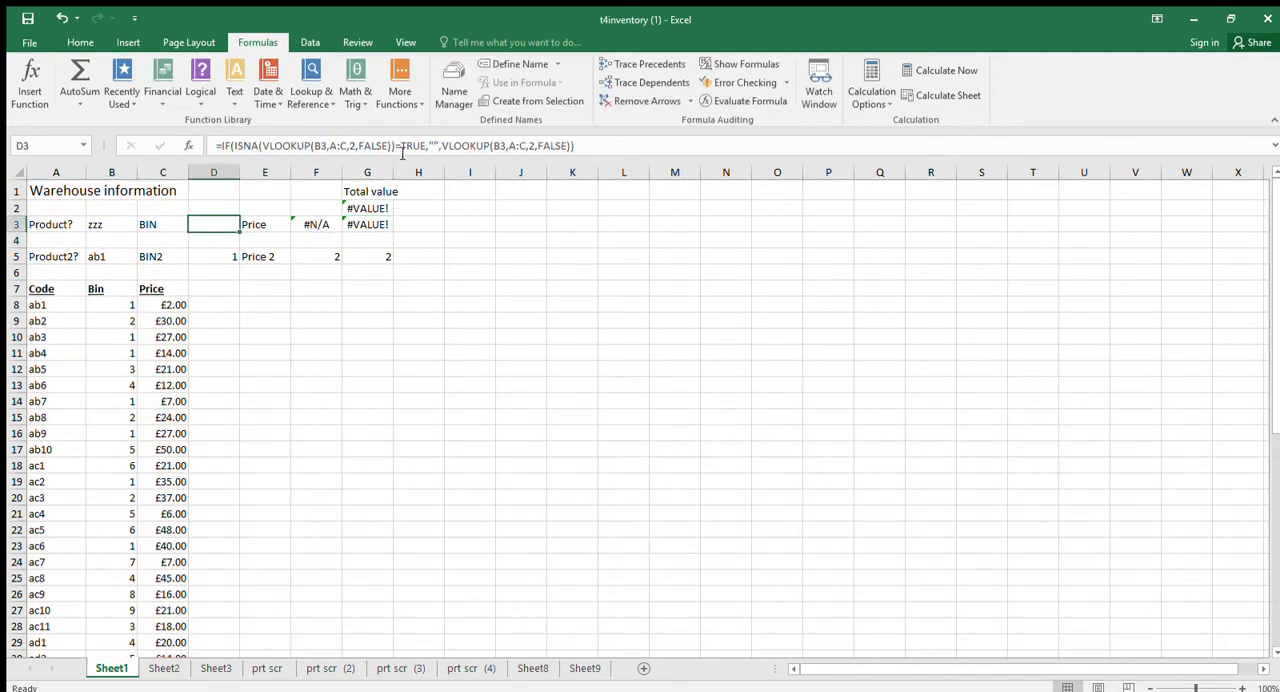
{"action": "left_click_drag", "start_coordinate": [429, 147], "coordinate": [440, 147]}
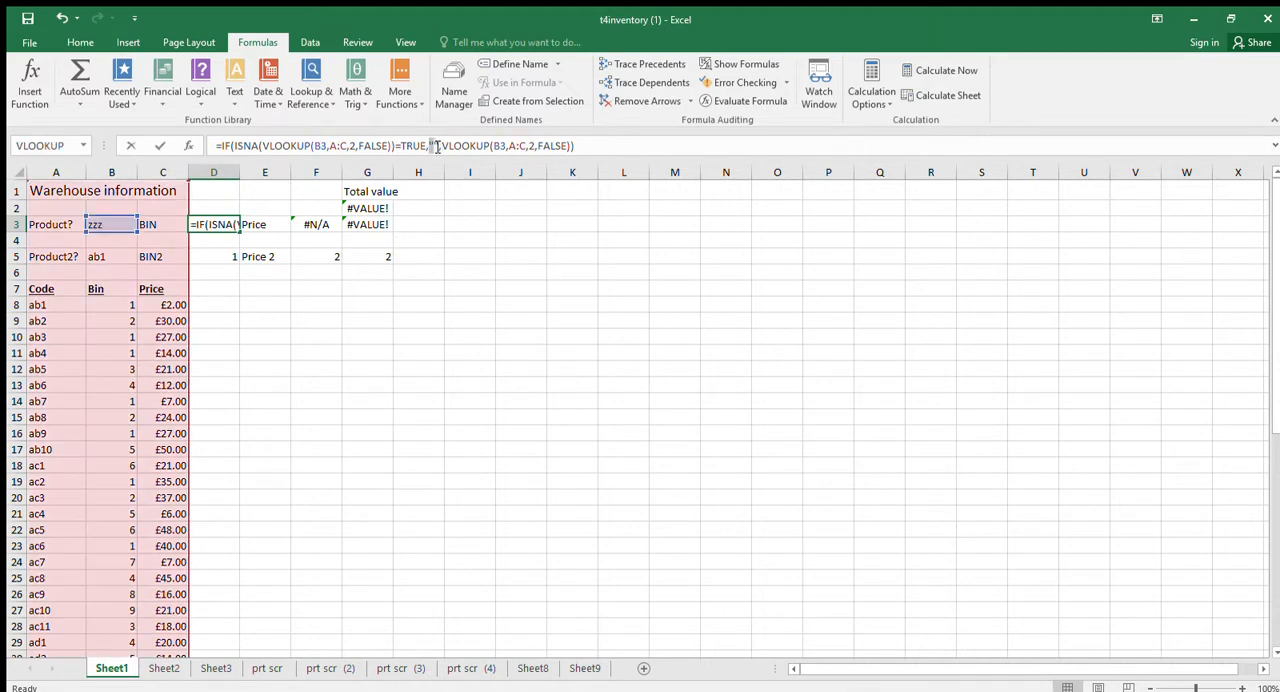
{"action": "type", "text": "0,"}
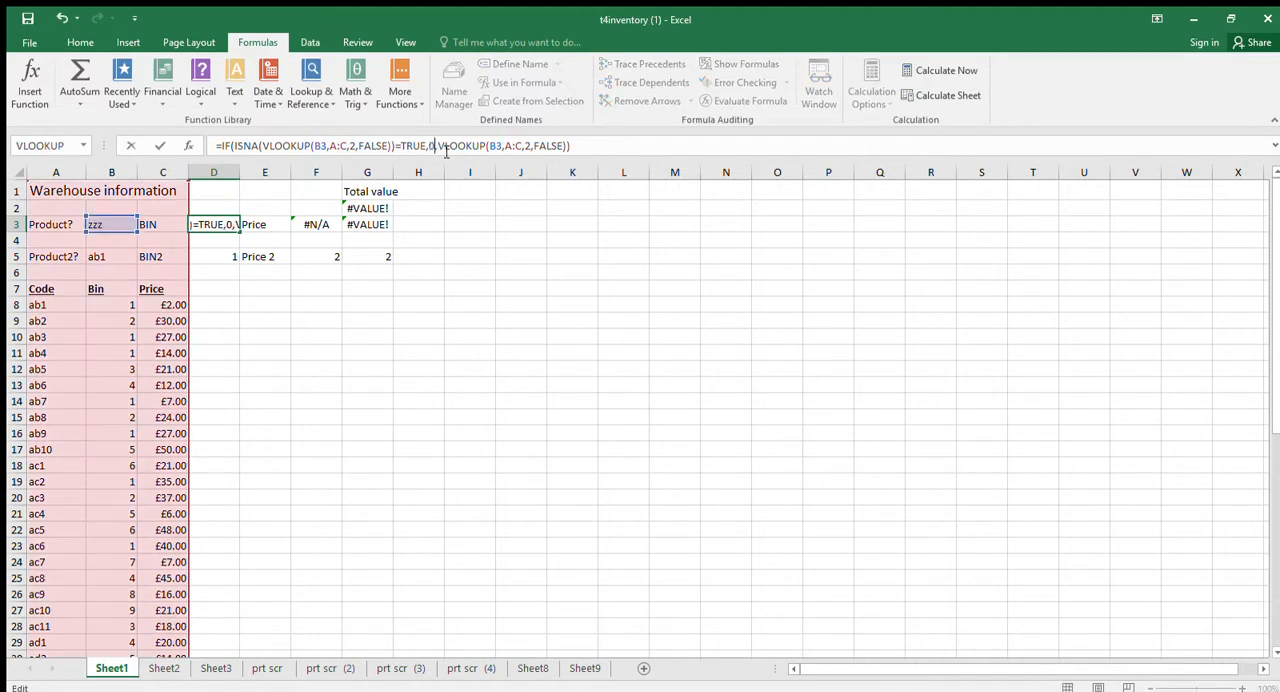
{"action": "key", "text": "Return"}
Wrap F3's price lookup as =IF(ISNA(VLOOKUP(B3,A:C,3,FALSE))=TRUE,0,VLOOKUP(B3,A:C,3,FALSE)).
{"action": "left_click", "coordinate": [325, 222]}
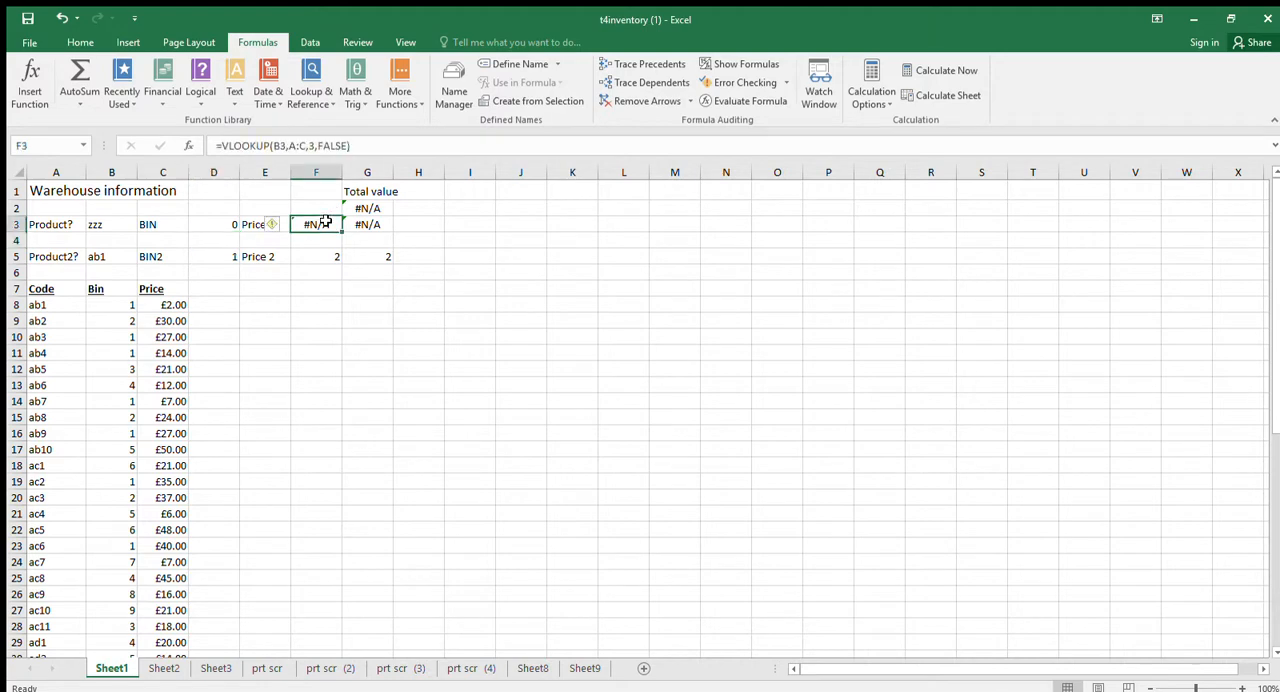
{"action": "left_click", "coordinate": [224, 148]}
{"action": "type", "text": "if("}
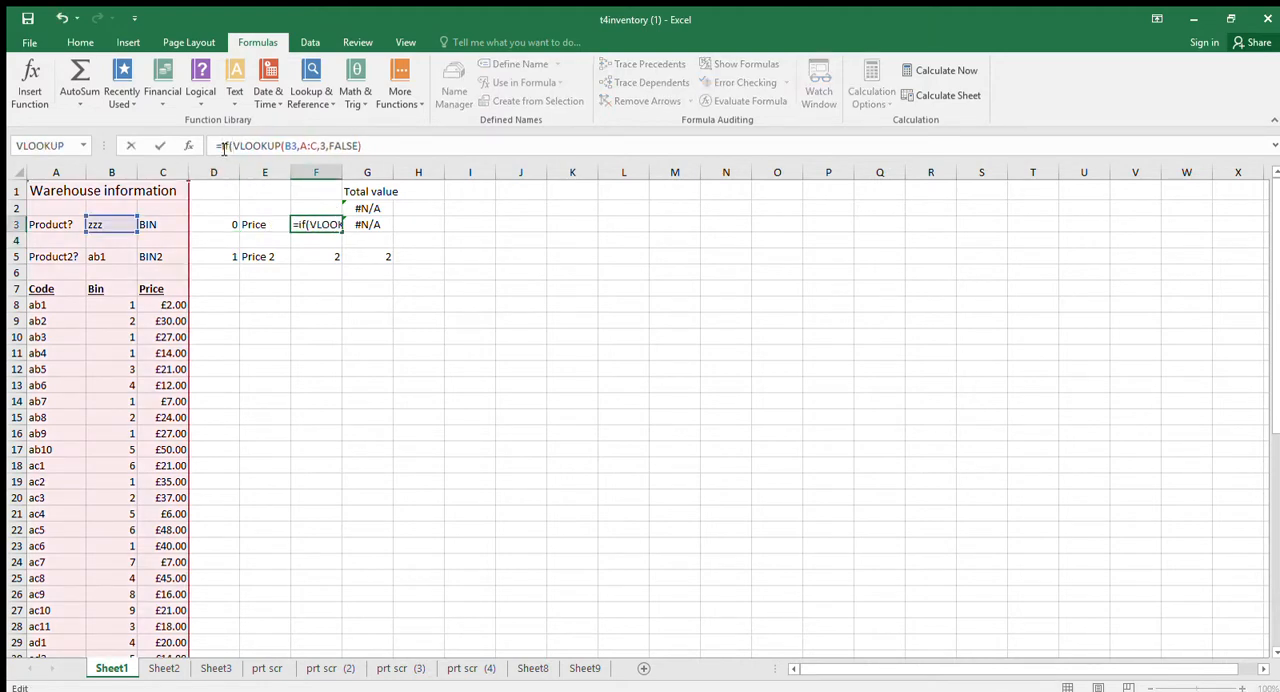
{"action": "type", "text": "isna("}
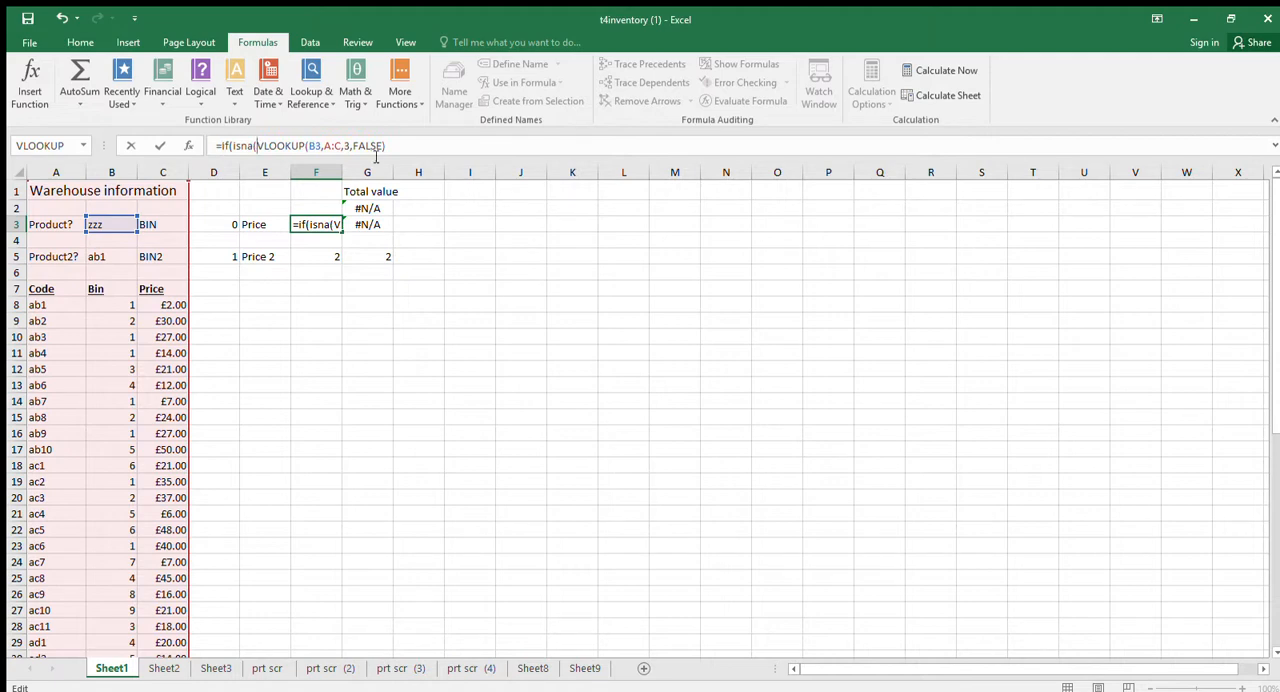
{"action": "left_click", "coordinate": [388, 146]}
{"action": "type", "text": ")=true,0,"}
{"action": "left_click_drag", "start_coordinate": [258, 146], "coordinate": [392, 148]}
{"action": "key", "text": "ctrl+c"}
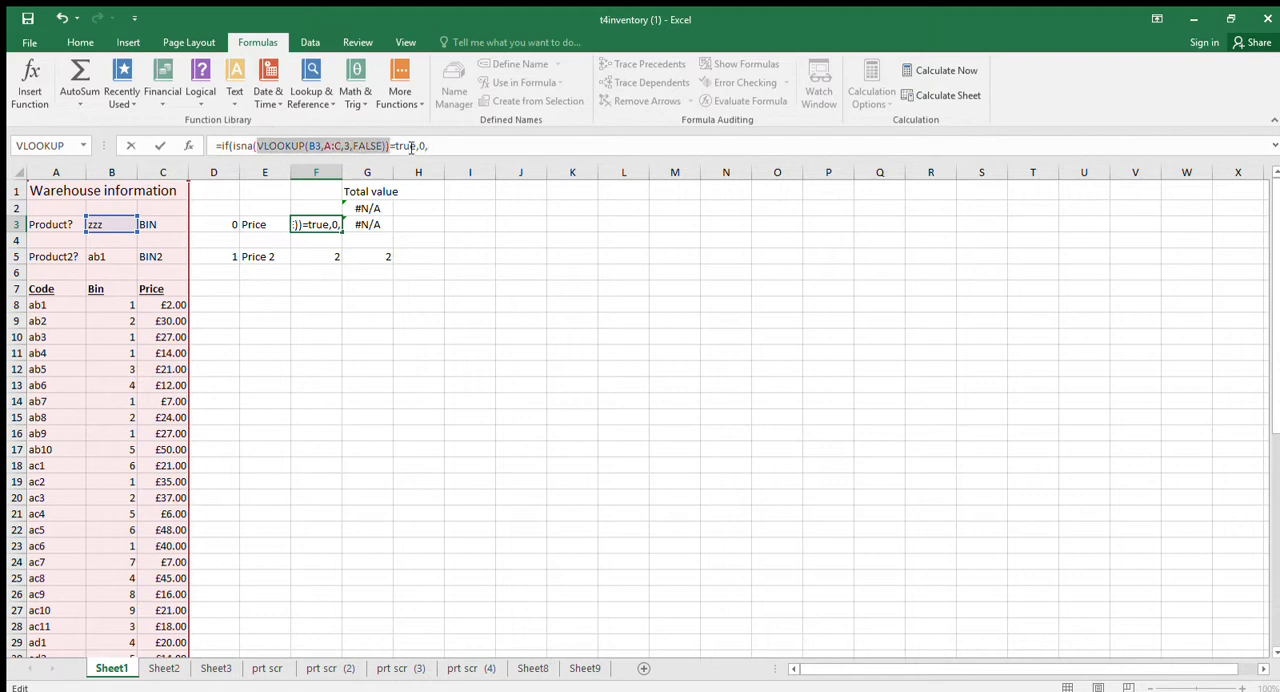
{"action": "left_click", "coordinate": [430, 146]}
{"action": "key", "text": "ctrl+v"}
{"action": "key", "text": "Return"}
Review the product value in G3, the total in G2 and the error-handling formula in D3.
{"action": "left_click", "coordinate": [443, 227]}
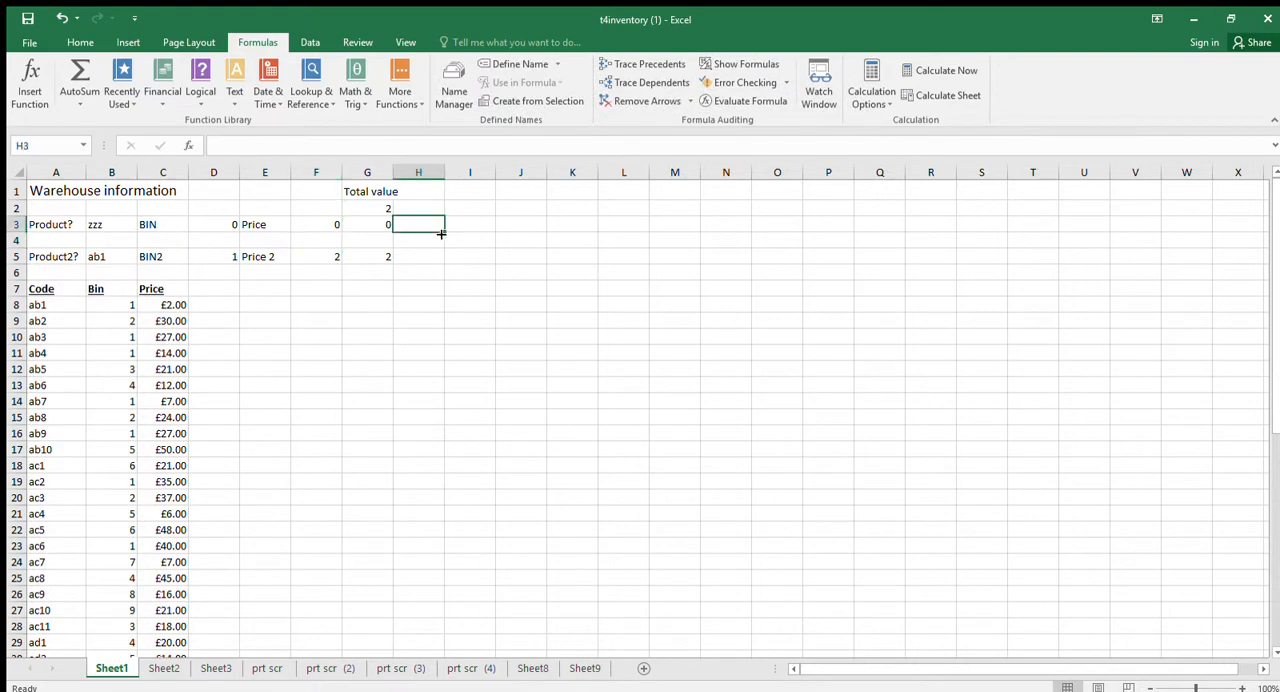
{"action": "left_click", "coordinate": [385, 227]}
{"action": "left_click", "coordinate": [383, 205]}
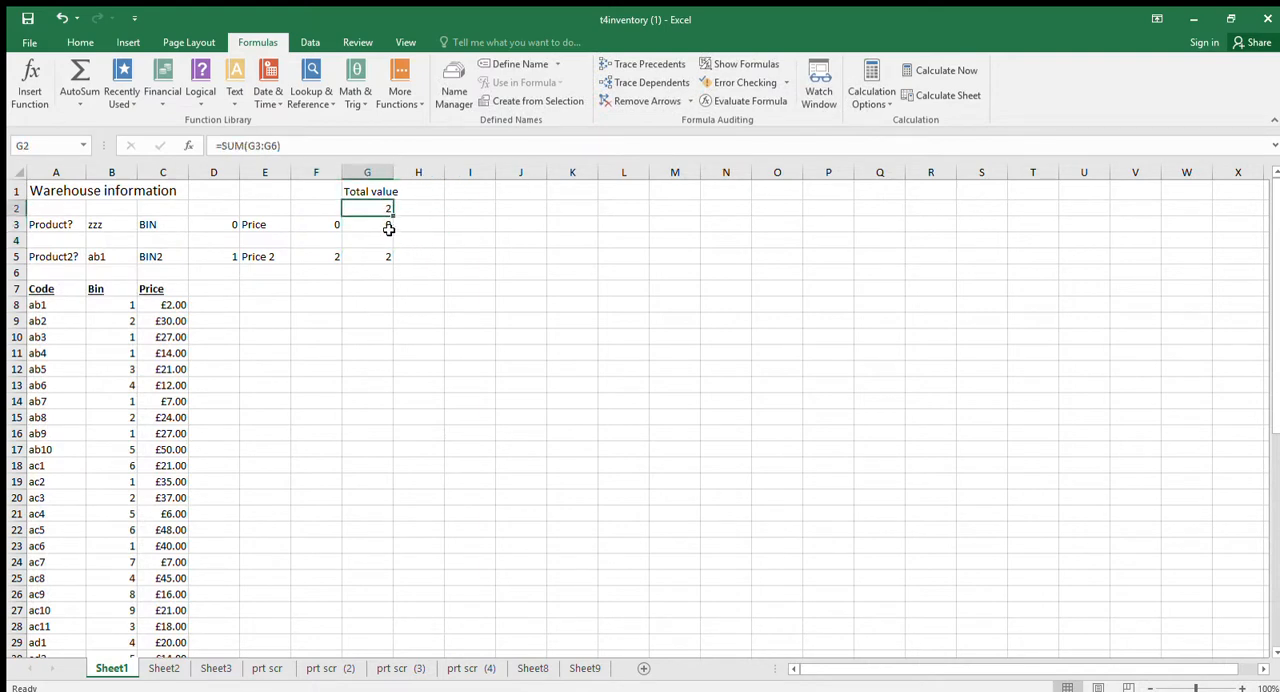
{"action": "left_click", "coordinate": [215, 226]}
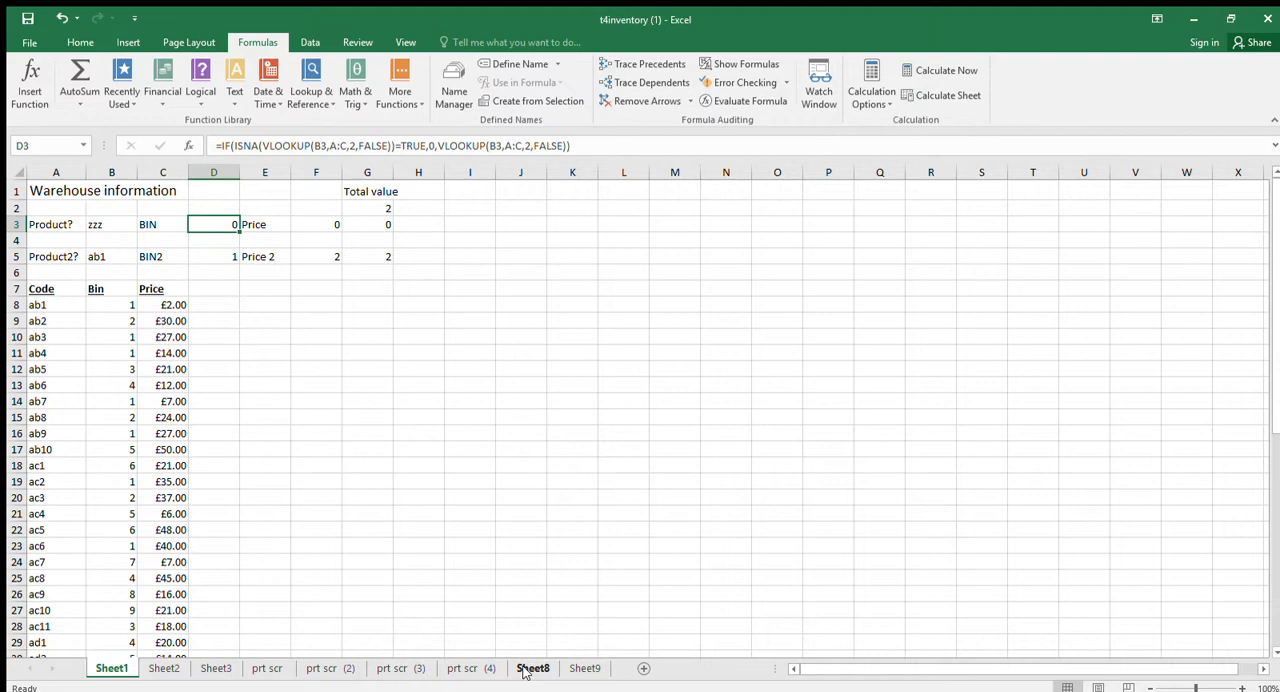
On Sheet8, draw an arrow about 9.55 cm wide and 2.36 cm high from B3 in the pictured formula to the Lookup_value box.
{"action": "left_click", "coordinate": [489, 669]}
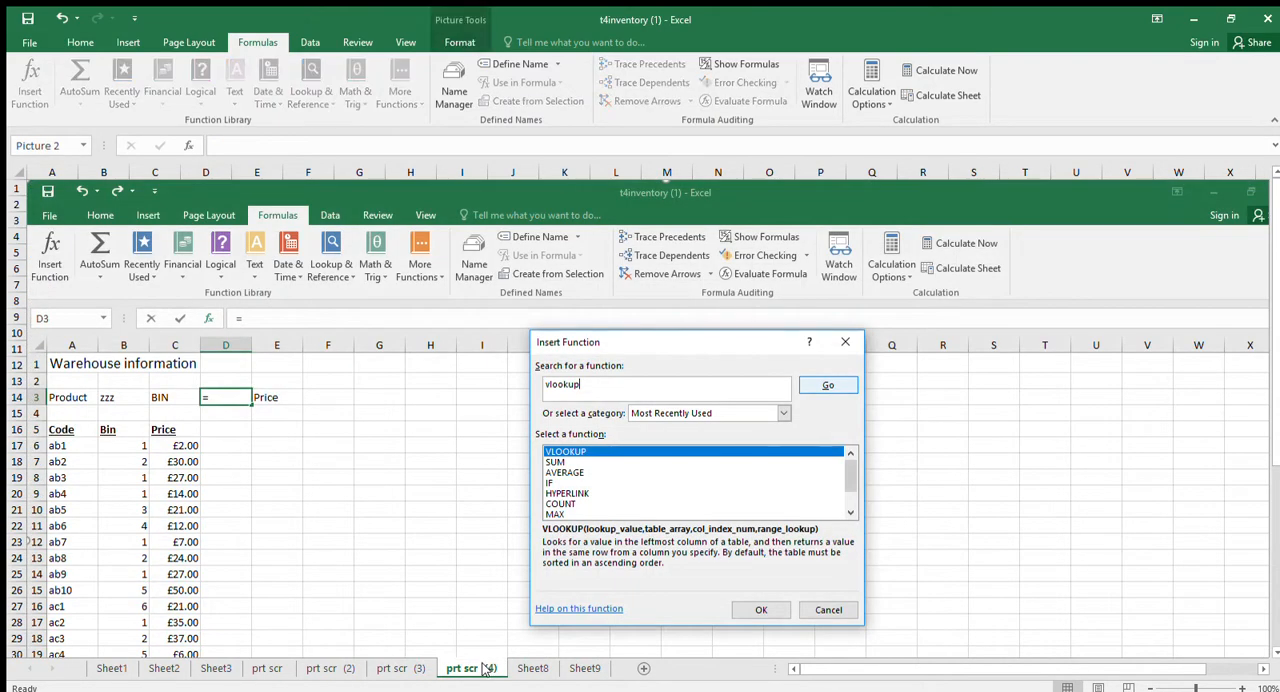
{"action": "left_click", "coordinate": [533, 669]}
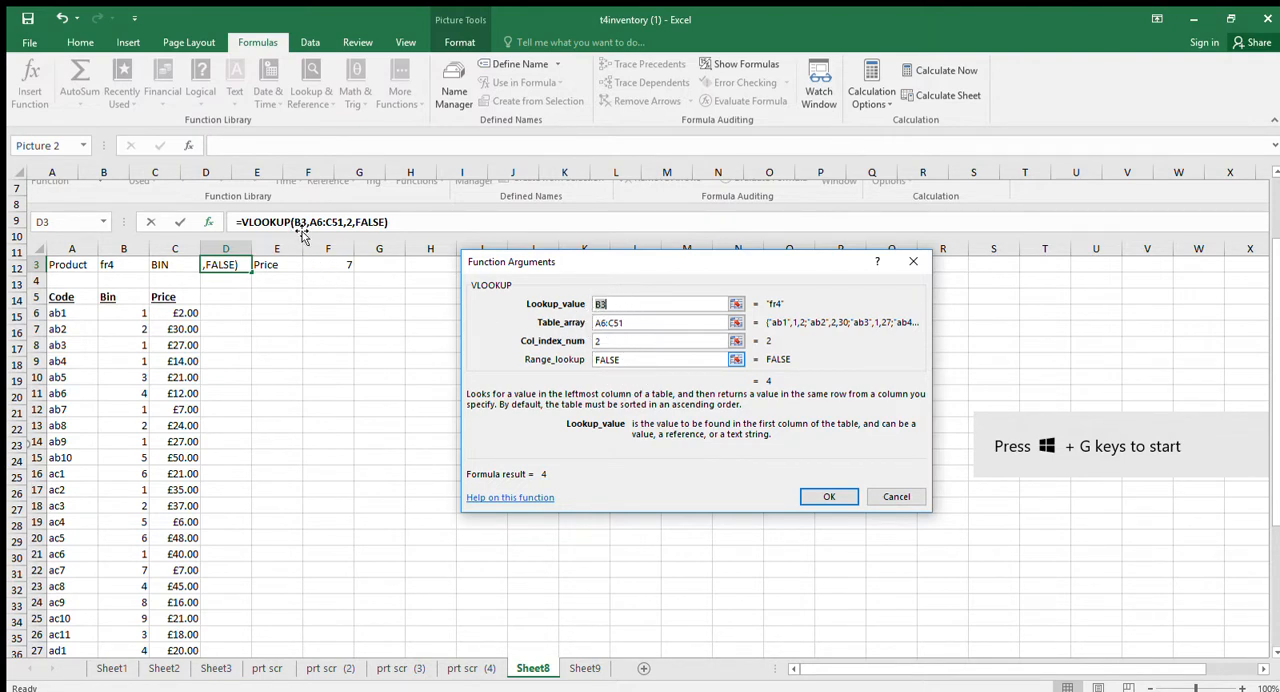
{"action": "left_click", "coordinate": [127, 42]}
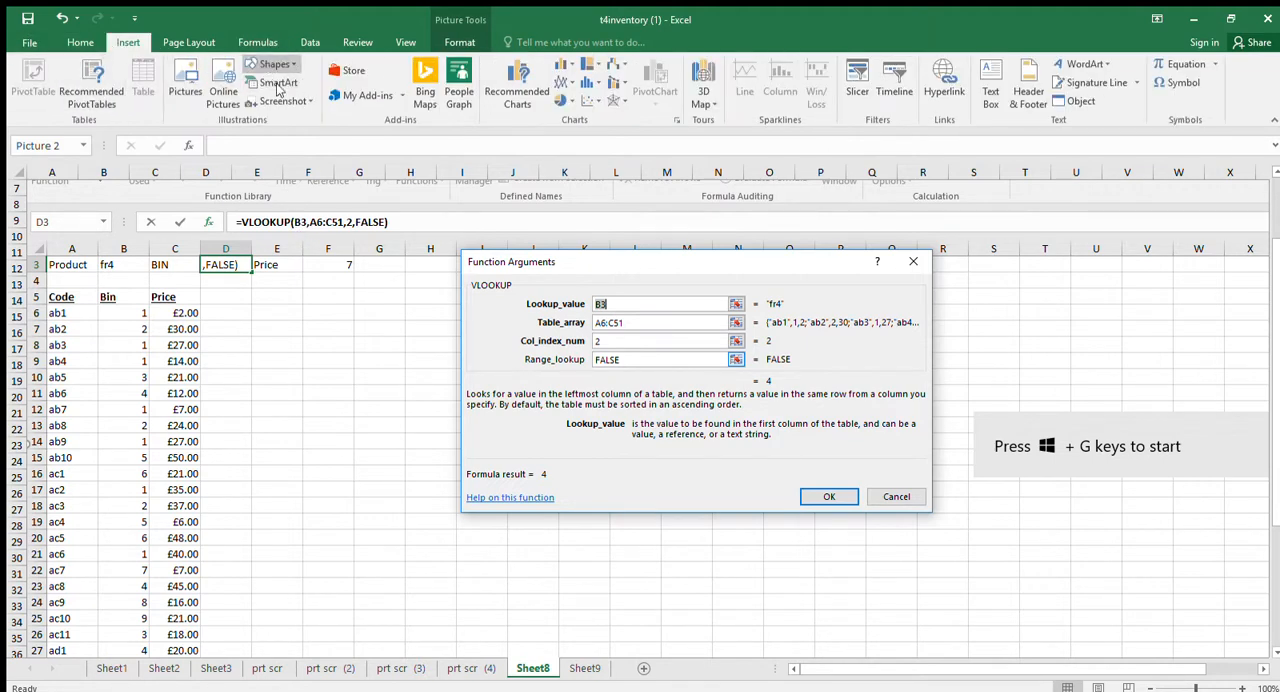
{"action": "left_click", "coordinate": [278, 104]}
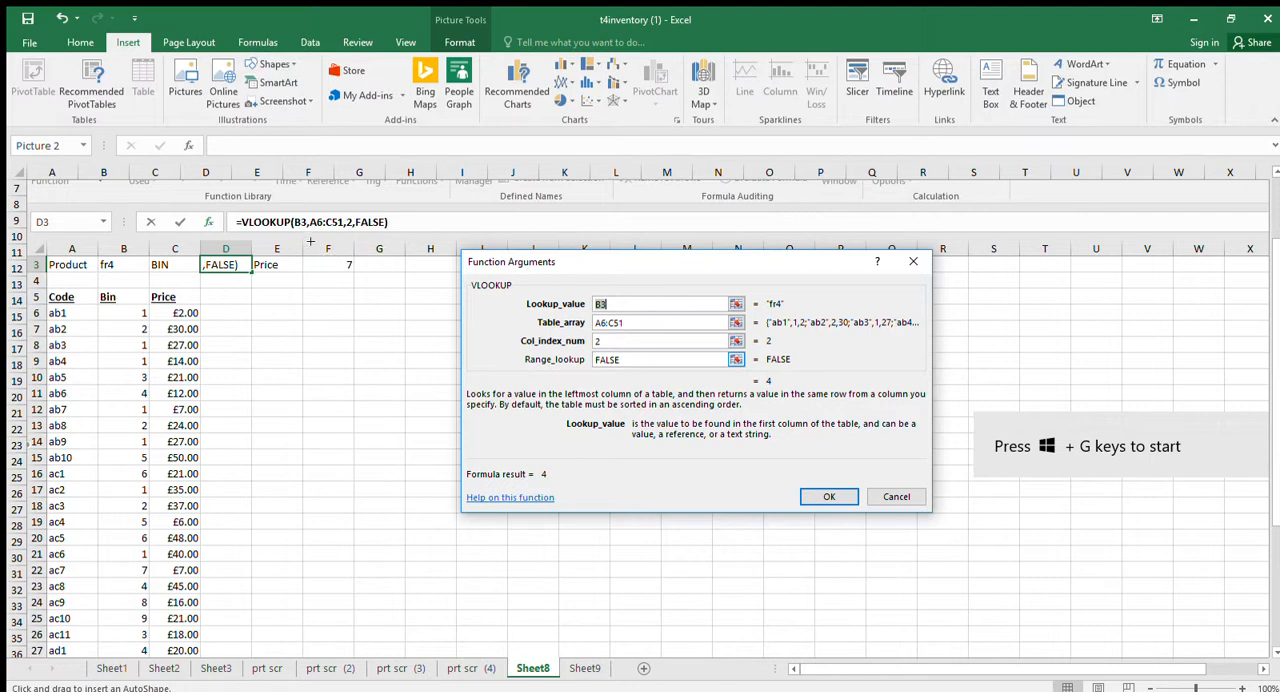
{"action": "left_click_drag", "start_coordinate": [307, 235], "coordinate": [592, 301]}
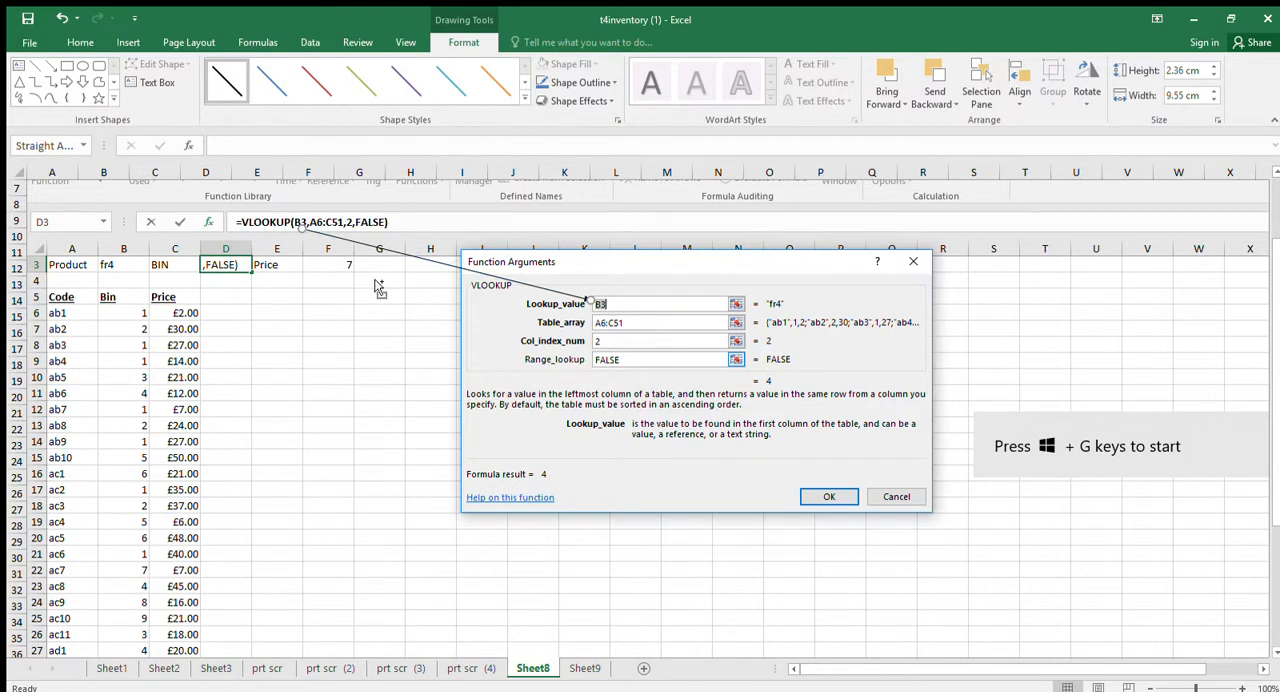
Duplicate the arrow and adjust its ends to link A6:C51 in the formula with the Table_array box, about 8.47 by 3.1 cm.
{"action": "key", "text": "ctrl+d"}
{"action": "left_click_drag", "start_coordinate": [314, 240], "coordinate": [335, 231]}
{"action": "mouse_move", "coordinate": [603, 313]}
{"action": "left_mouse_down"}
{"action": "mouse_move", "coordinate": [612, 321]}
{"action": "mouse_move", "coordinate": [588, 323]}
{"action": "left_mouse_up"}
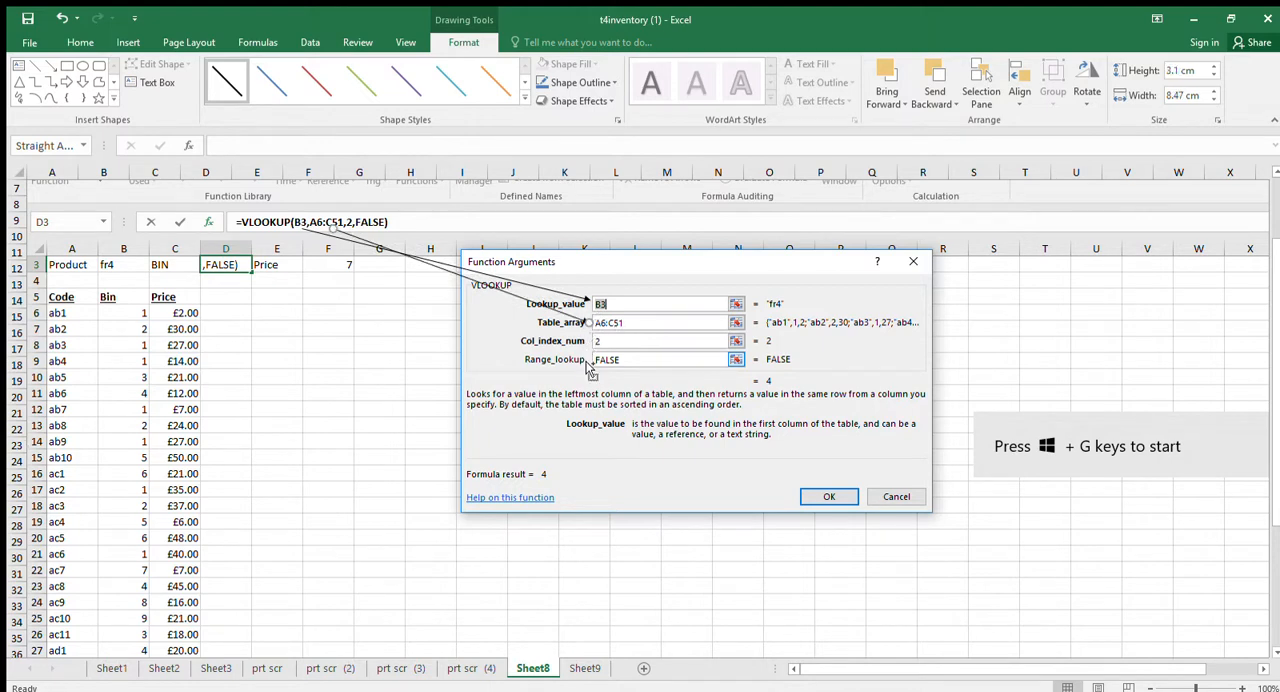
Duplicate the arrow again and adjust its ends to link the formula's column number 2 with the Col_index_num box, about 7.65 by 3.65 cm.
{"action": "key", "text": "ctrl+d"}
{"action": "left_click_drag", "start_coordinate": [351, 248], "coordinate": [356, 232]}
{"action": "left_click_drag", "start_coordinate": [607, 341], "coordinate": [585, 341]}
Add a fourth duplicate arrow linking FALSE in the formula with the Range_lookup box, about 6.91 by 4.15 cm.
{"action": "key", "text": "ctrl+d"}
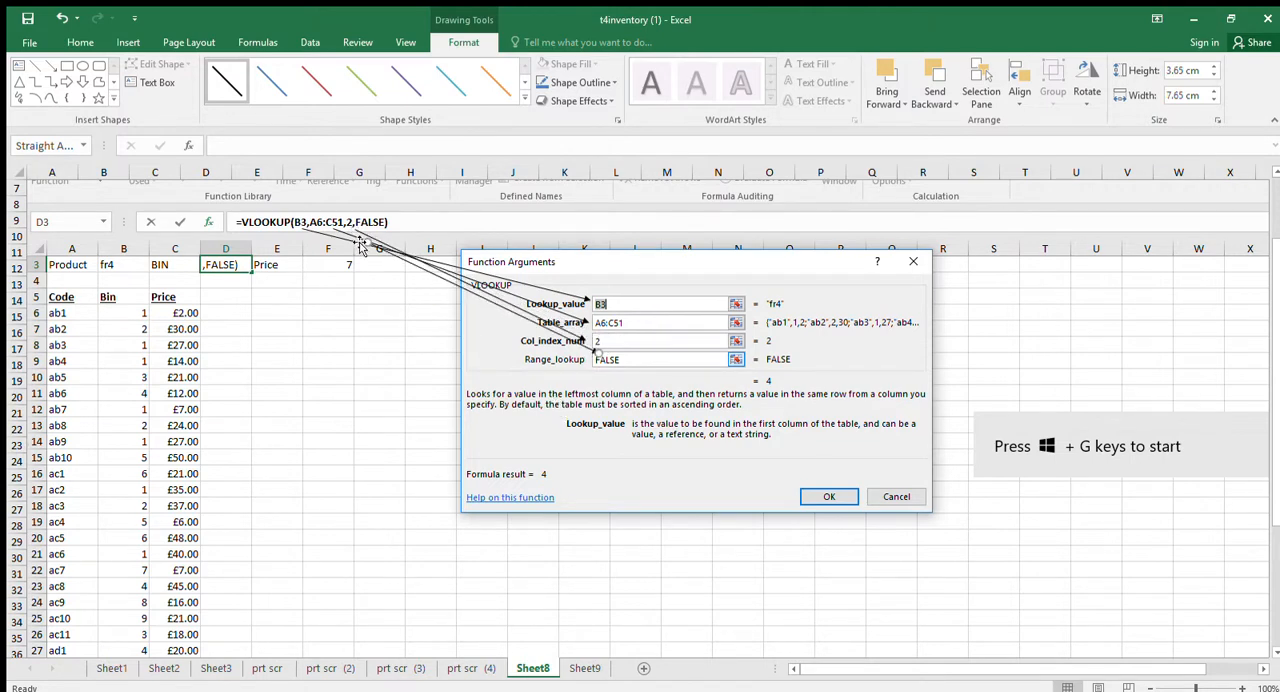
{"action": "left_click_drag", "start_coordinate": [367, 242], "coordinate": [386, 237]}
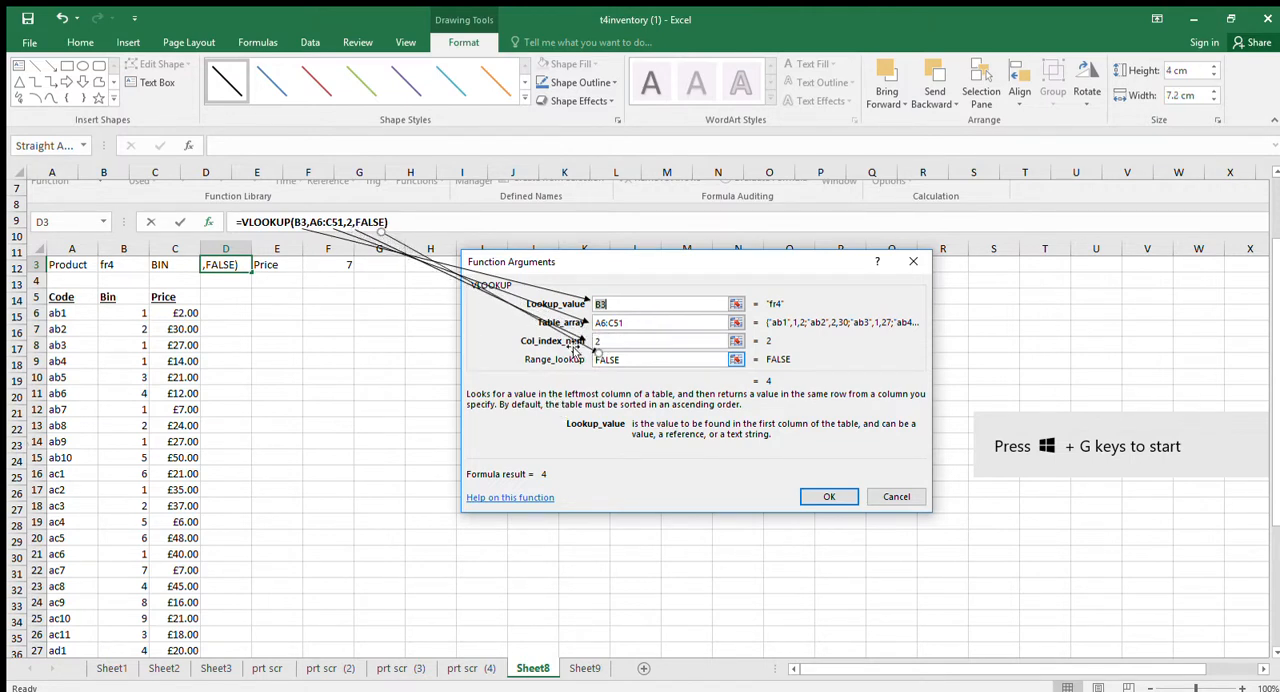
{"action": "left_click_drag", "start_coordinate": [600, 357], "coordinate": [589, 360]}
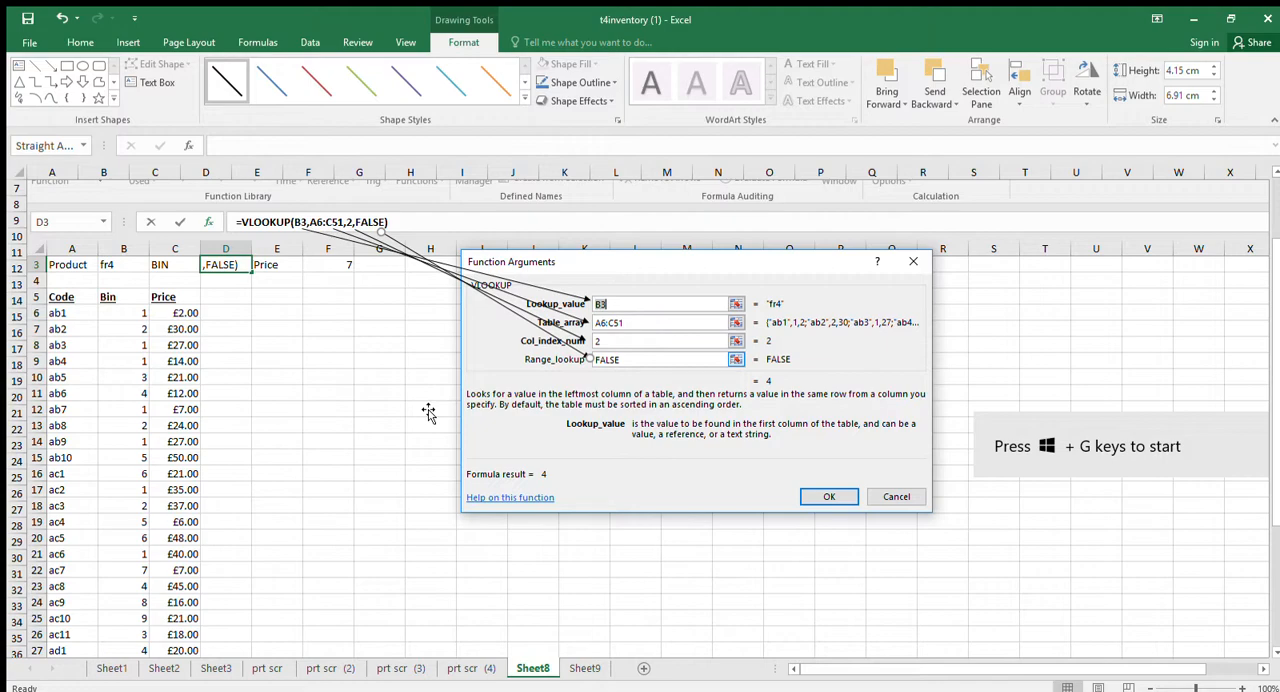
Review the Insert Function screenshot on prt scr (4) and the annotated arguments on Sheet8 alongside the working formulas on Sheet1.
{"action": "left_click", "coordinate": [112, 669]}
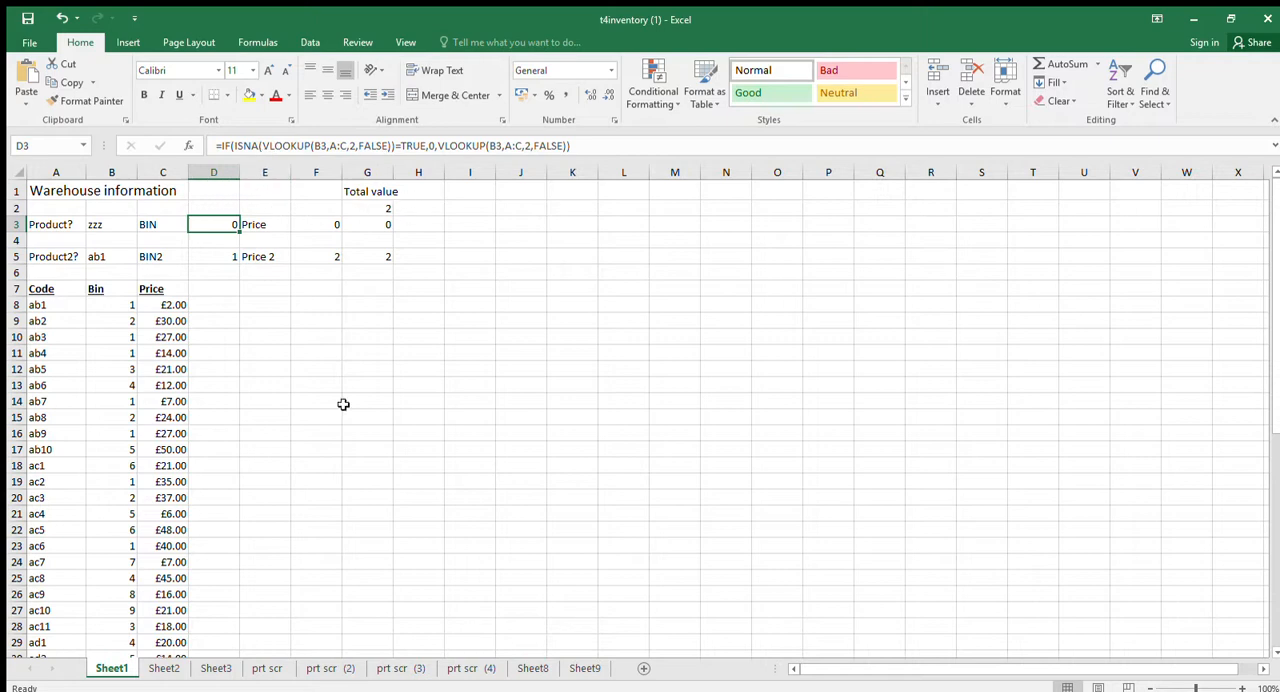
{"action": "left_click", "coordinate": [405, 668]}
{"action": "left_click", "coordinate": [470, 668]}
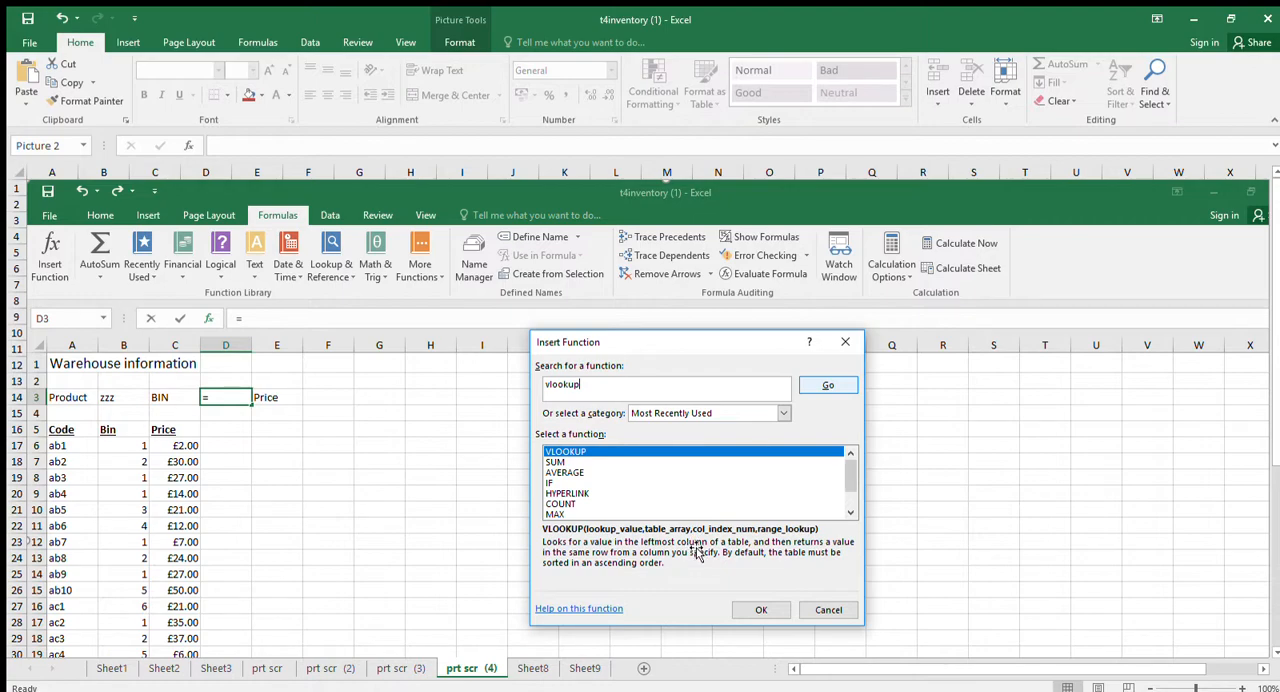
{"action": "left_click", "coordinate": [533, 668]}
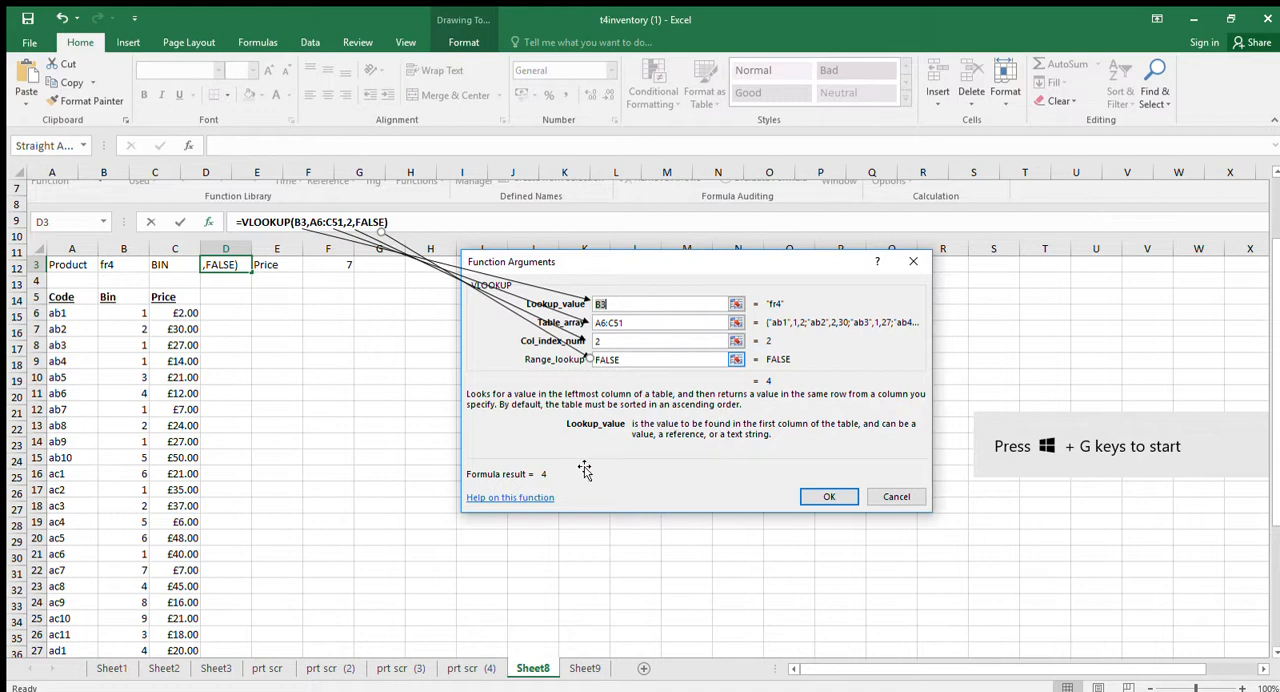
{"action": "left_click", "coordinate": [112, 668]}
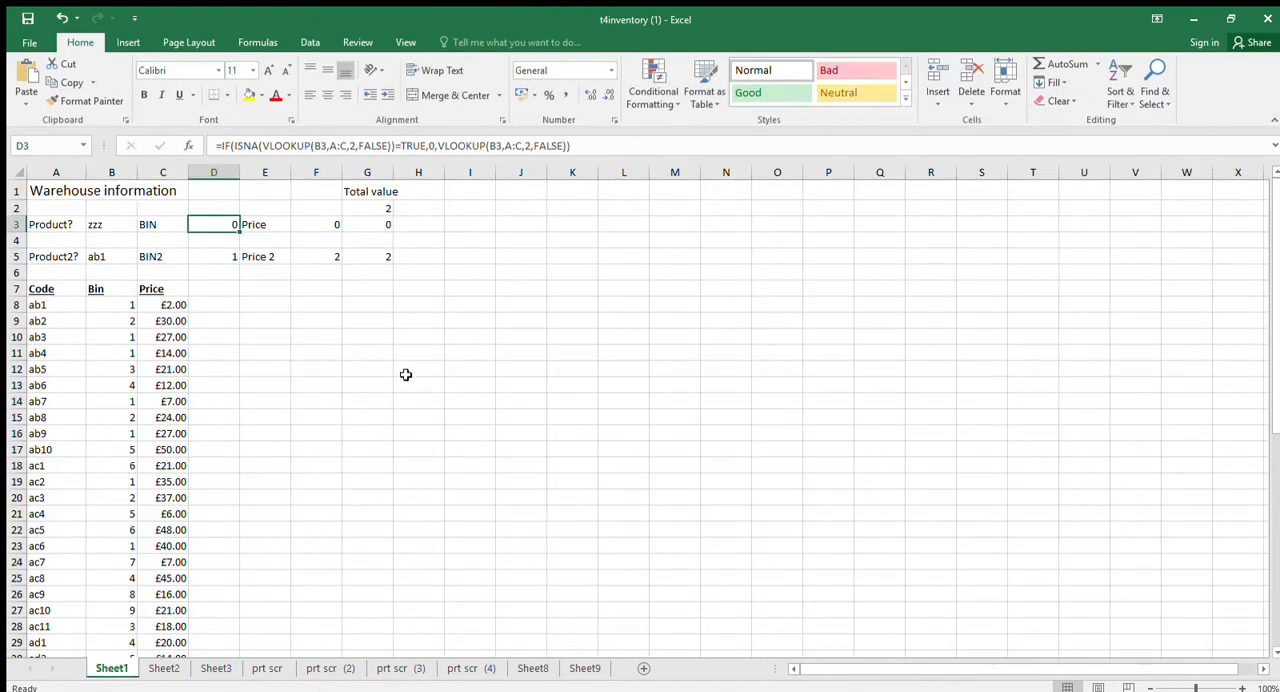